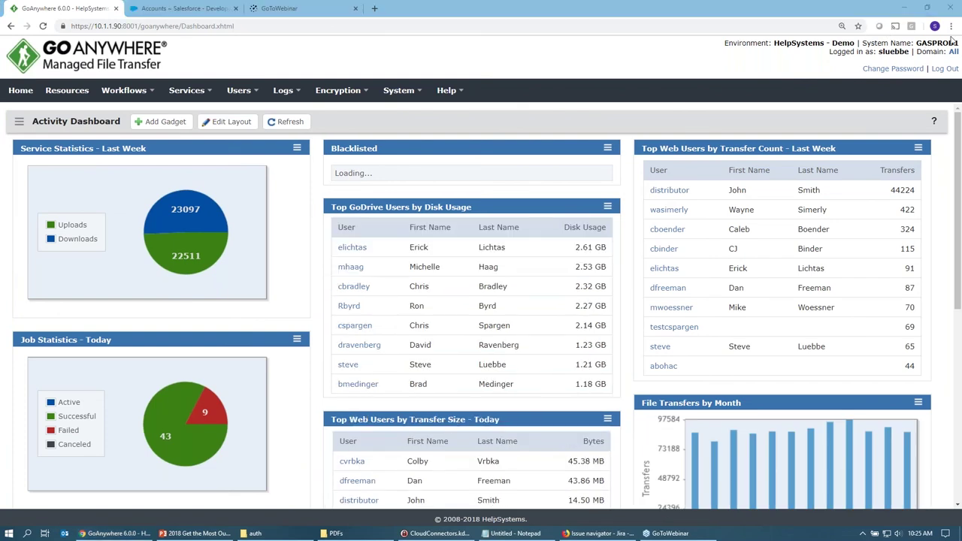
# Check the dashboard gadgets at a smaller zoom, restore normal size, and bring up the System menu.
pyautogui.click(942, 70)
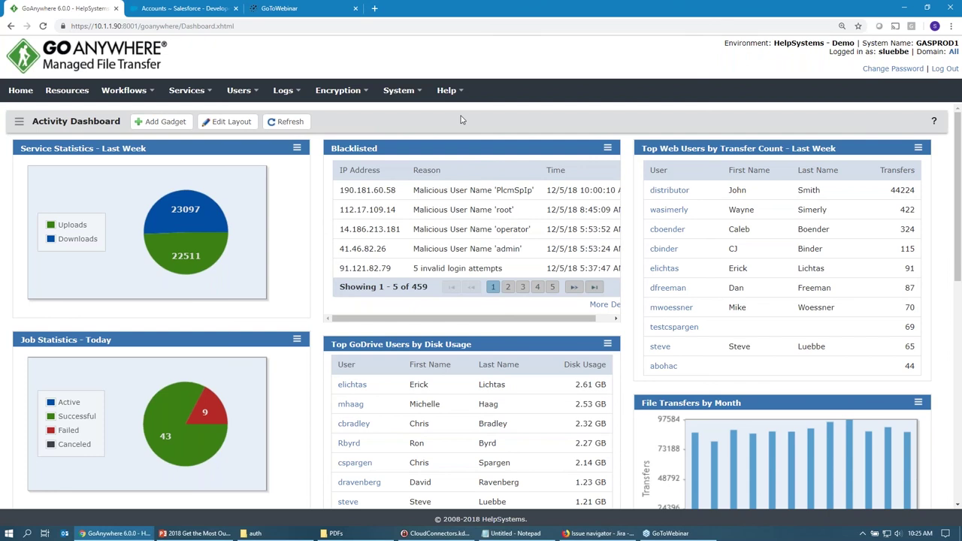
pyautogui.hotkey('ctrl', '-')
pyautogui.hotkey('ctrl', '-')
pyautogui.hotkey('ctrl', '-')
pyautogui.hotkey('ctrl', '-')
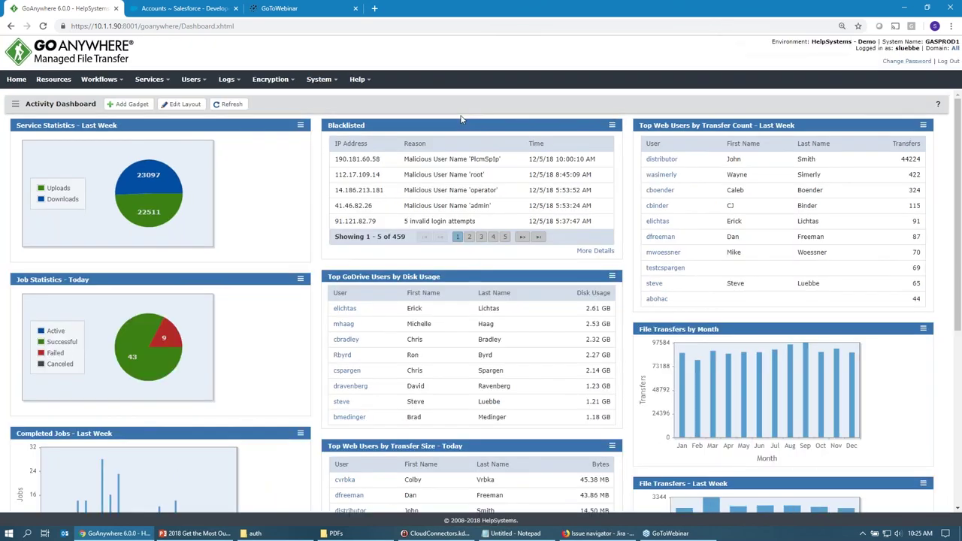
pyautogui.hotkey('ctrl', '+')
pyautogui.hotkey('ctrl', '+')
pyautogui.hotkey('ctrl', '+')
pyautogui.hotkey('ctrl', '+')
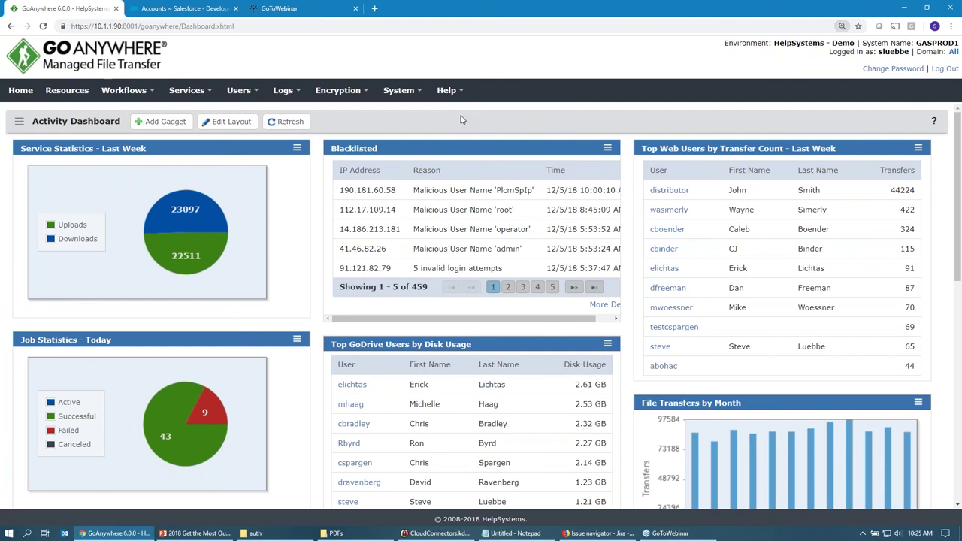
pyautogui.click(418, 96)
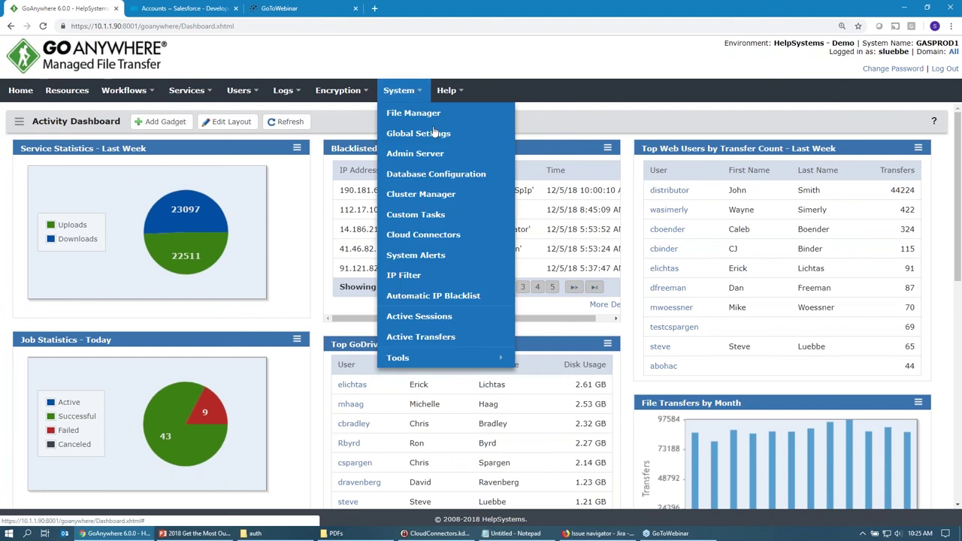
# List the installed Cloud Connectors and review their types (Custom, Marketplace) and versions (Box 1.4).
pyautogui.click(441, 235)
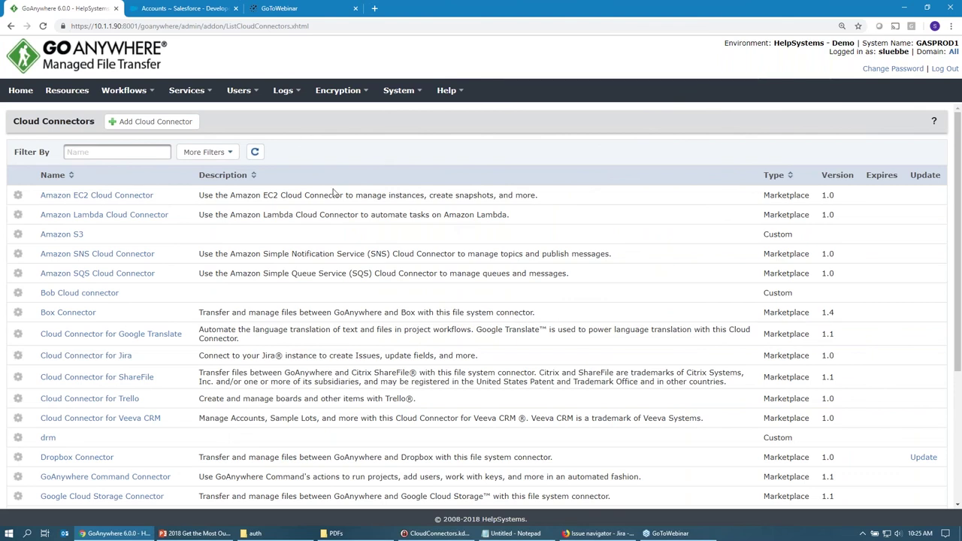
pyautogui.doubleClick(778, 235)
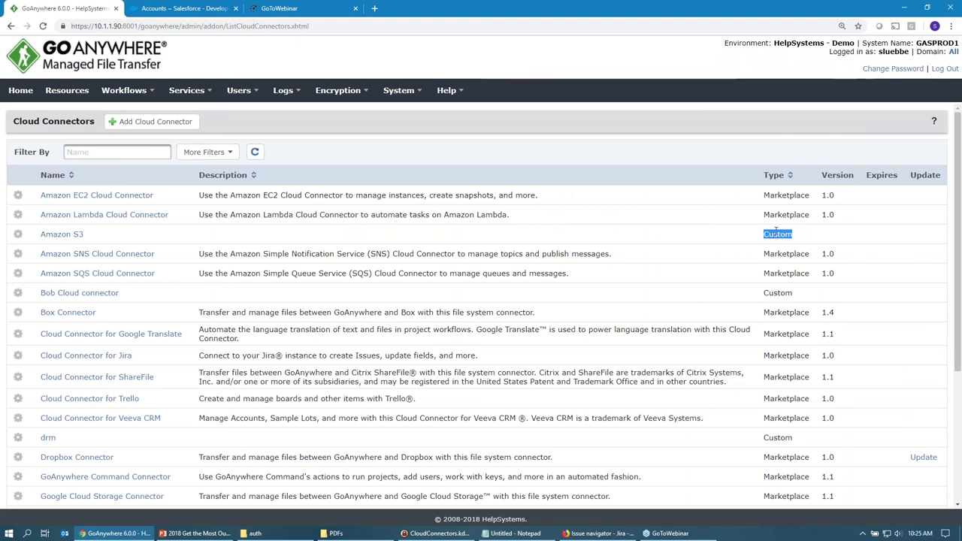
pyautogui.doubleClick(776, 215)
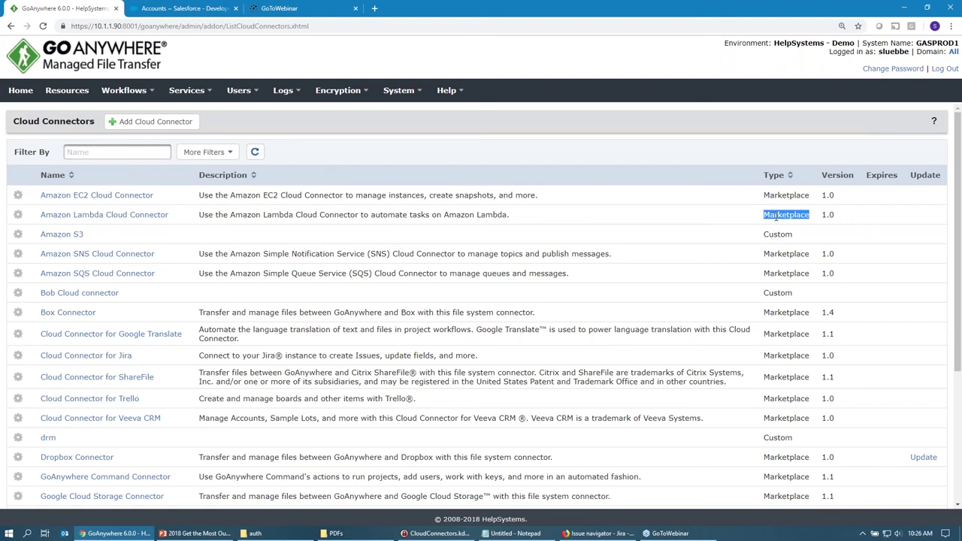
pyautogui.doubleClick(828, 313)
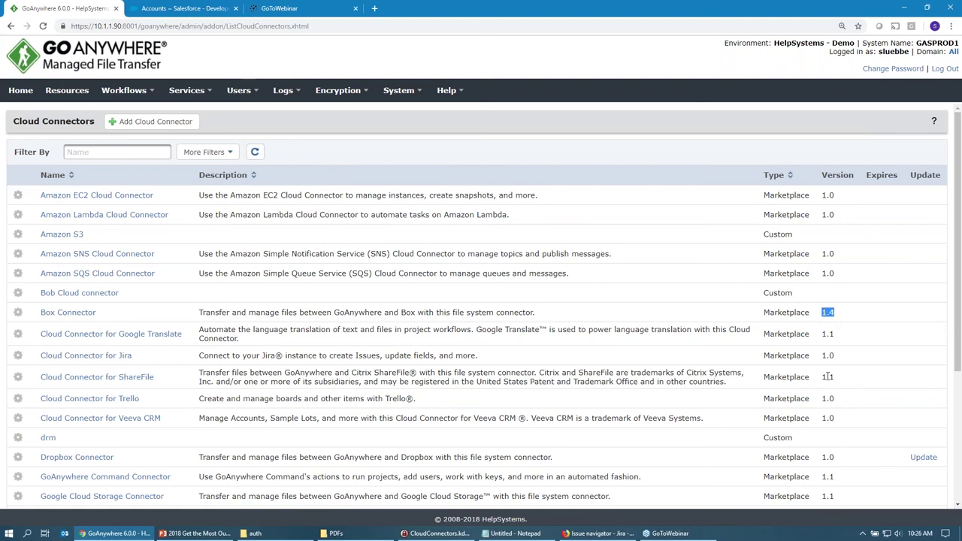
# Update the Webdocs Connector to version 1.2 and bring up the Add Cloud Connector marketplace.
pyautogui.scroll(-5, 829, 457)
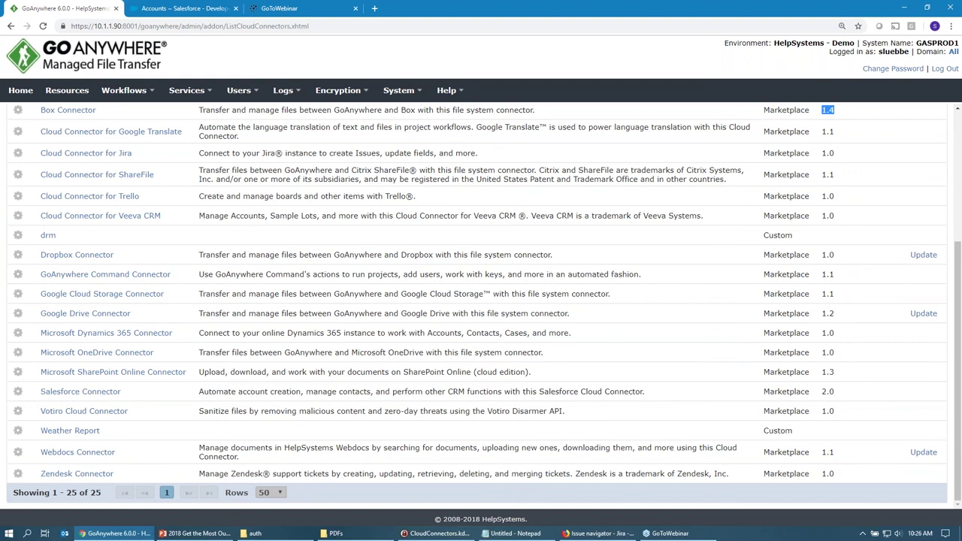
pyautogui.click(924, 452)
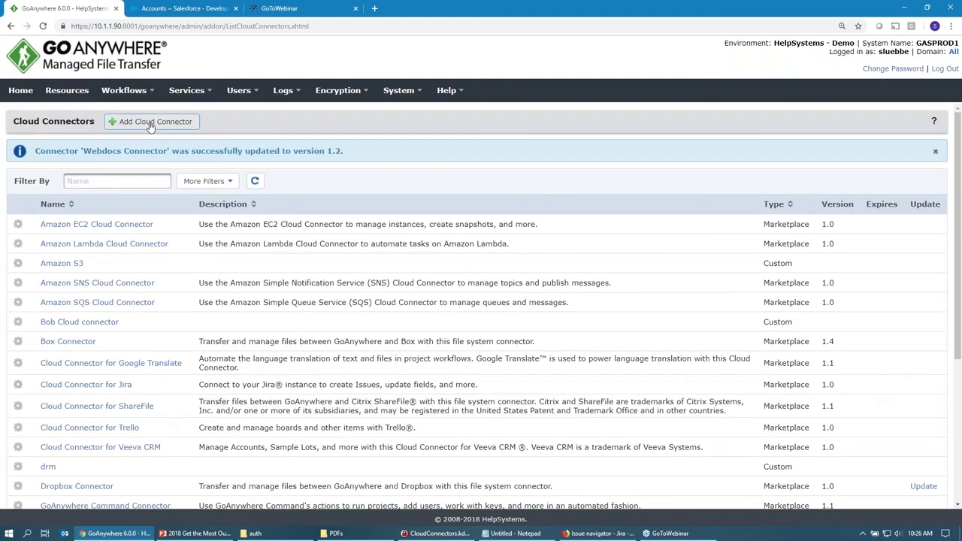
pyautogui.click(150, 123)
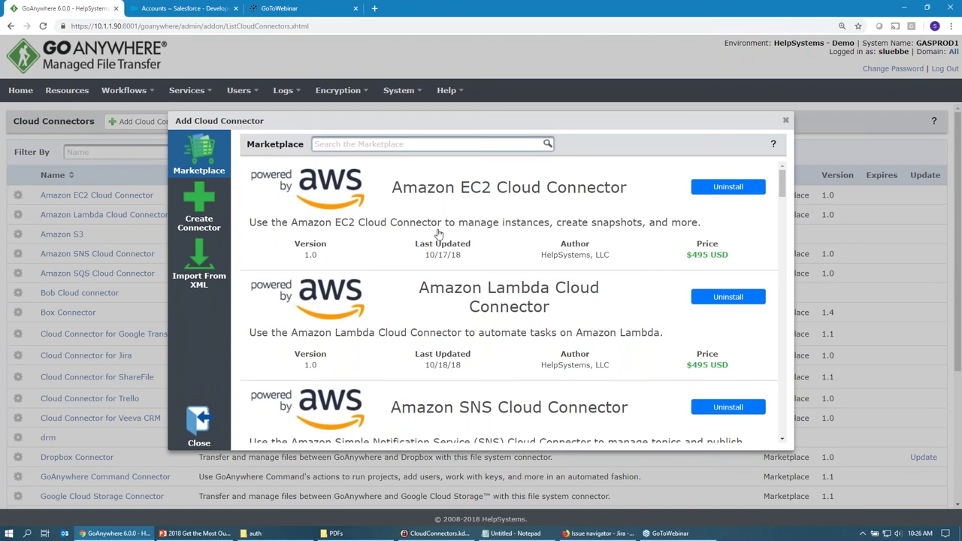
# Expand and collapse the Amazon EC2 and Amazon Lambda connector details.
pyautogui.click(476, 195)
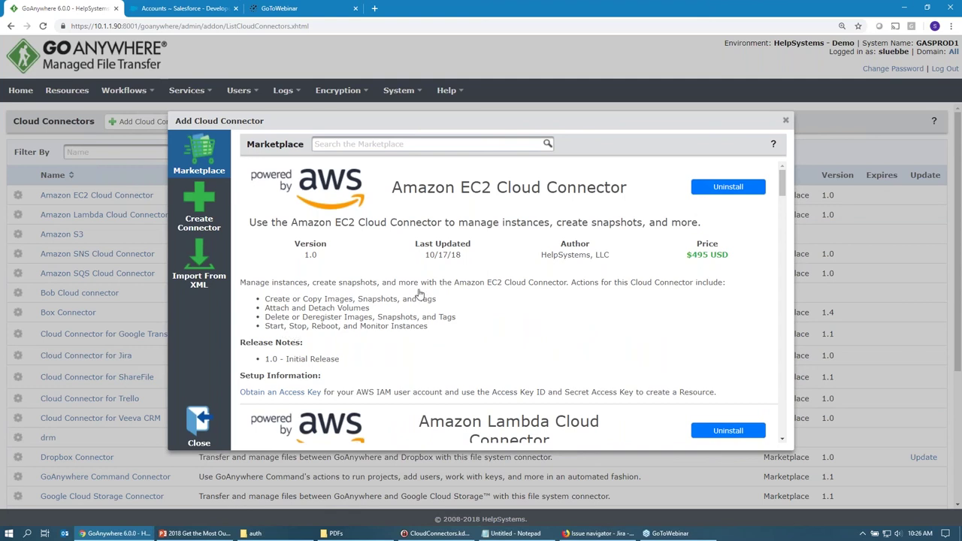
pyautogui.click(467, 205)
pyautogui.click(496, 311)
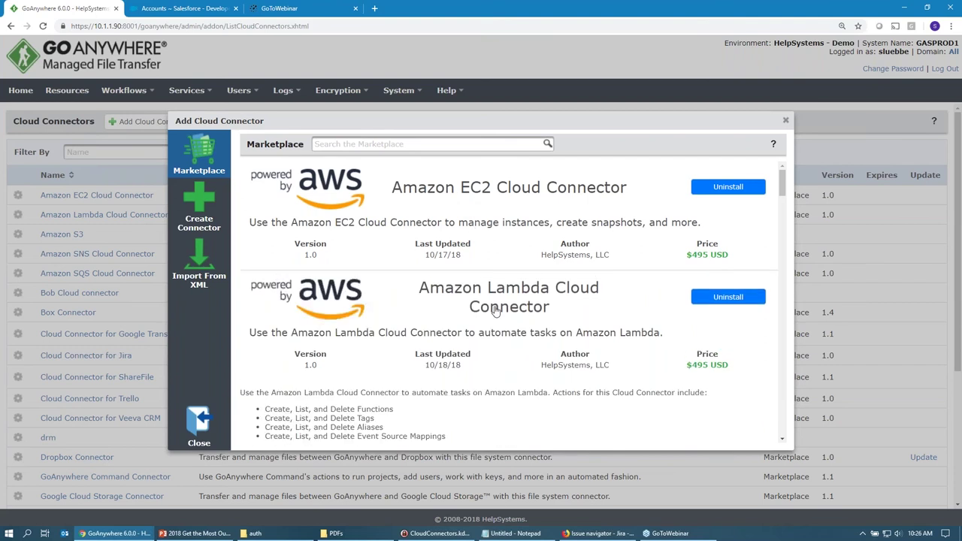
pyautogui.click(495, 311)
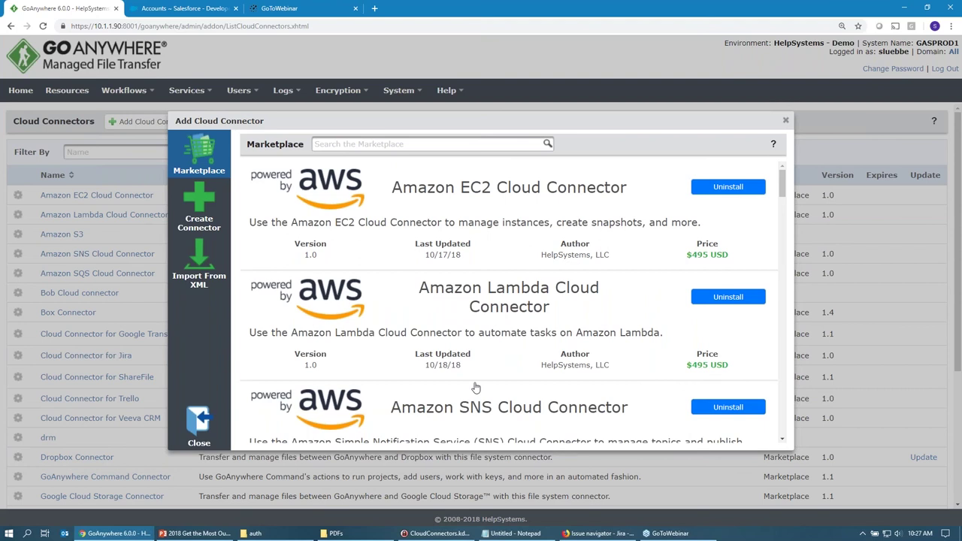
# Review the Box Connector details further down and browse the remaining marketplace connectors.
pyautogui.scroll(-1, 481, 379)
pyautogui.scroll(-1, 482, 379)
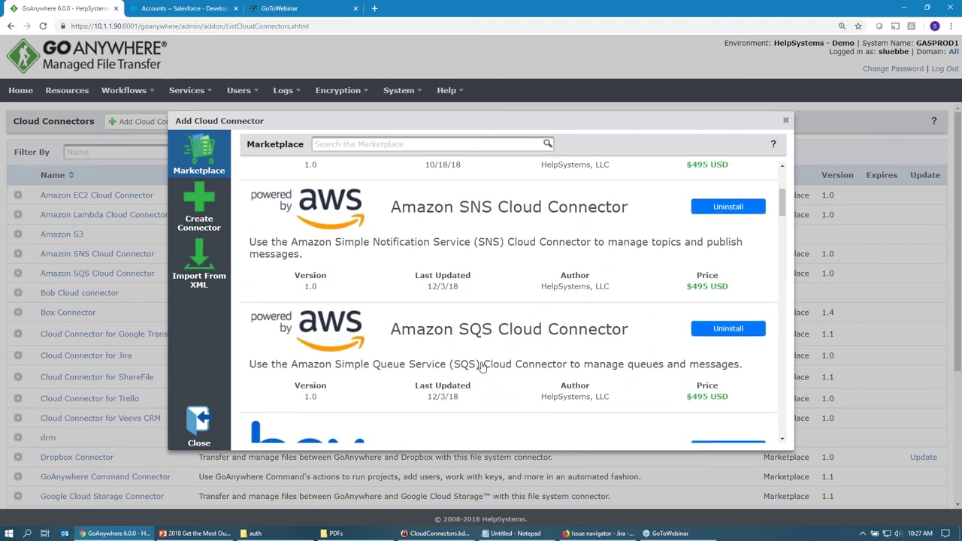
pyautogui.scroll(-2, 481, 366)
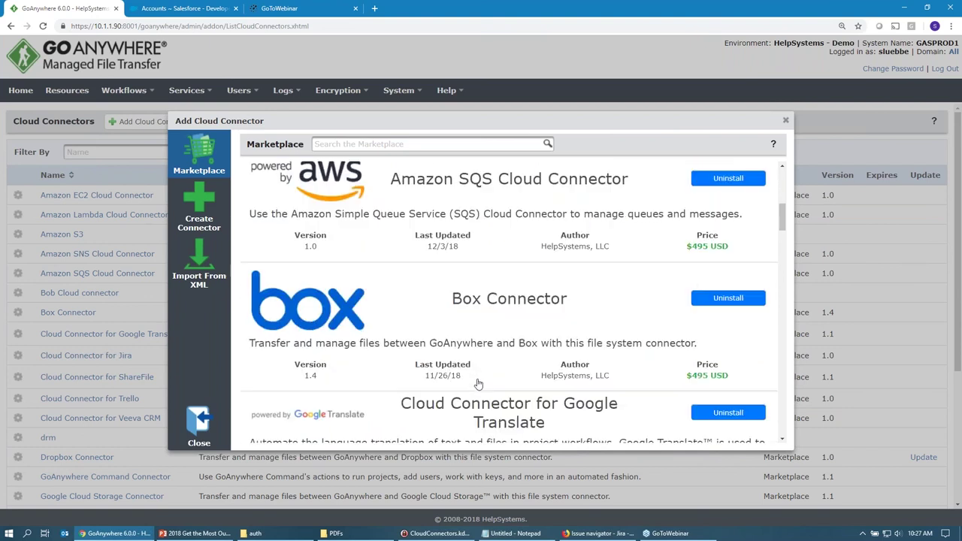
pyautogui.click(478, 384)
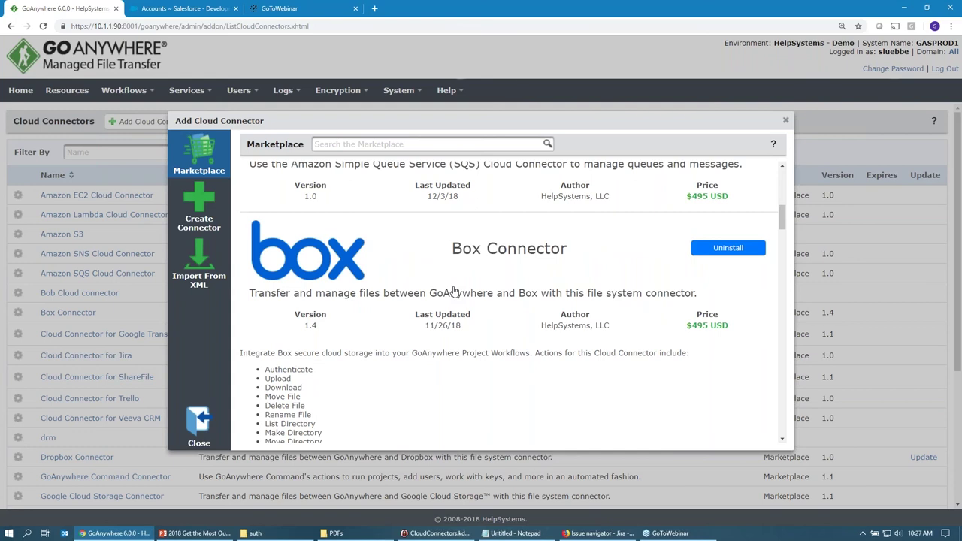
pyautogui.click(453, 291)
pyautogui.scroll(1, 569, 248)
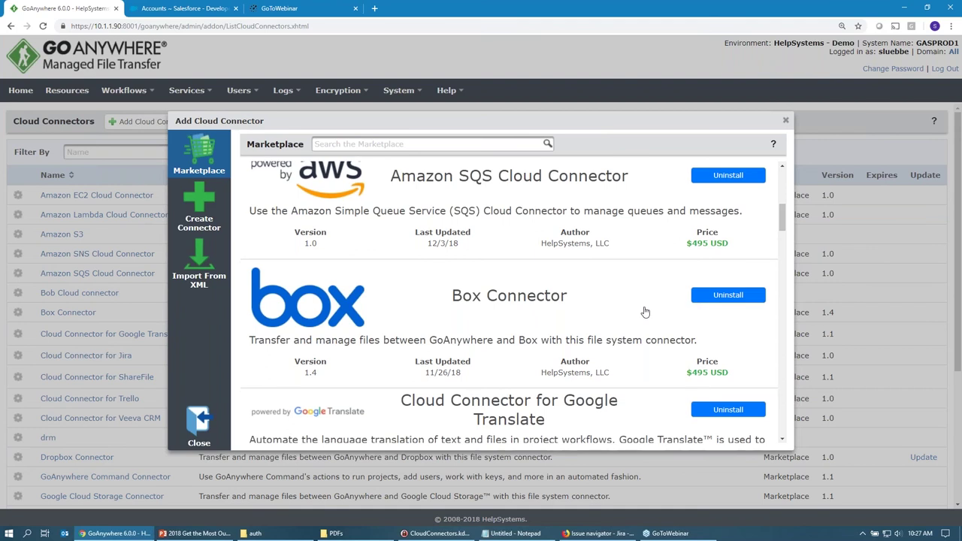
pyautogui.scroll(-2, 526, 301)
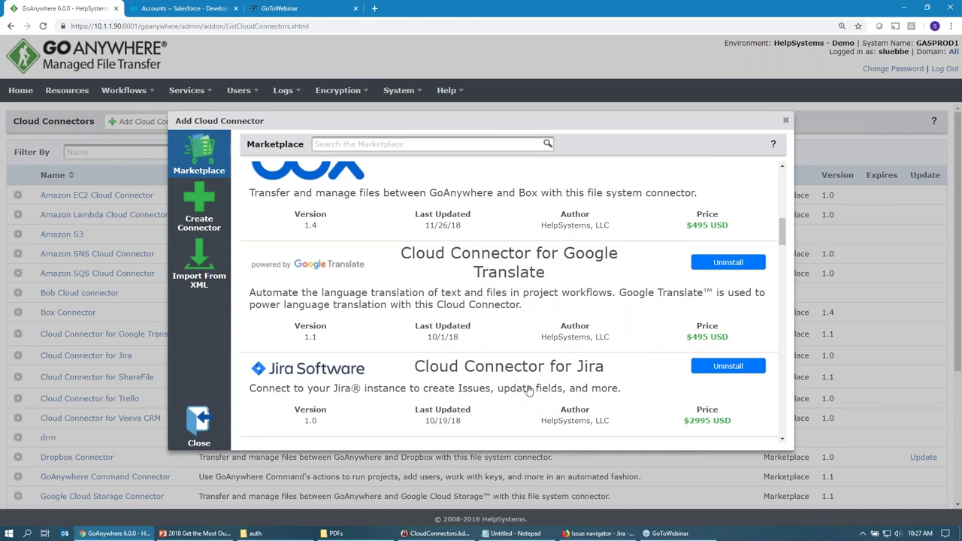
pyautogui.scroll(-1, 516, 391)
pyautogui.scroll(-2, 516, 391)
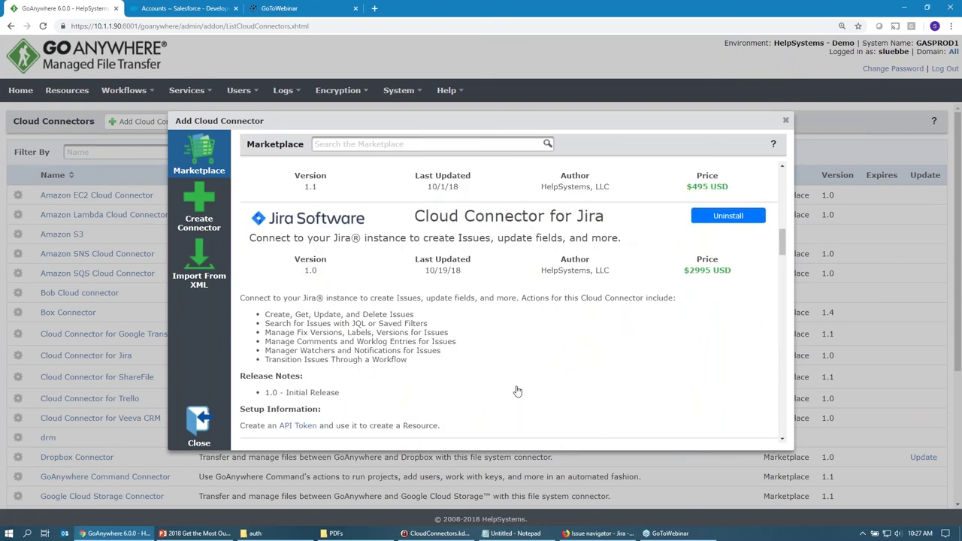
pyautogui.scroll(-3, 516, 326)
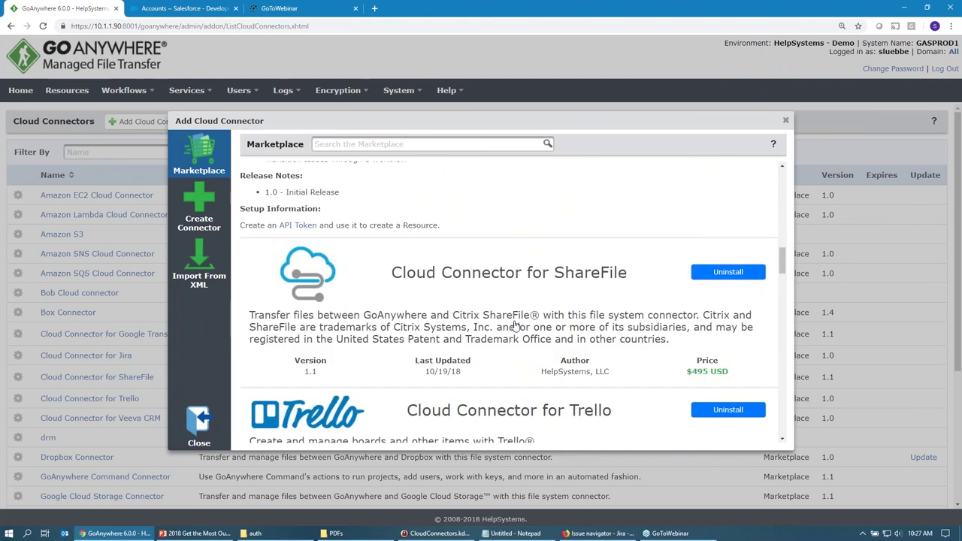
pyautogui.scroll(-3, 516, 325)
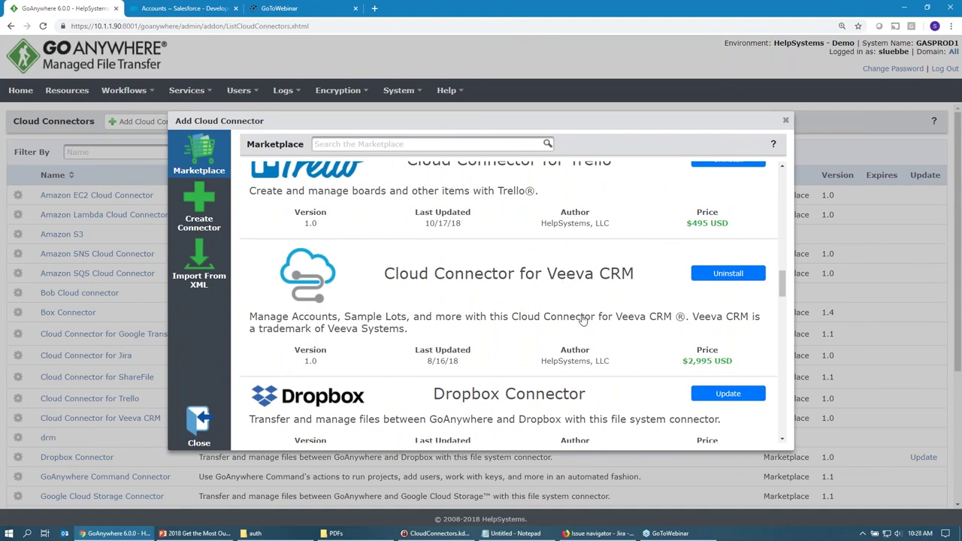
pyautogui.scroll(-1, 580, 321)
pyautogui.scroll(-2, 582, 319)
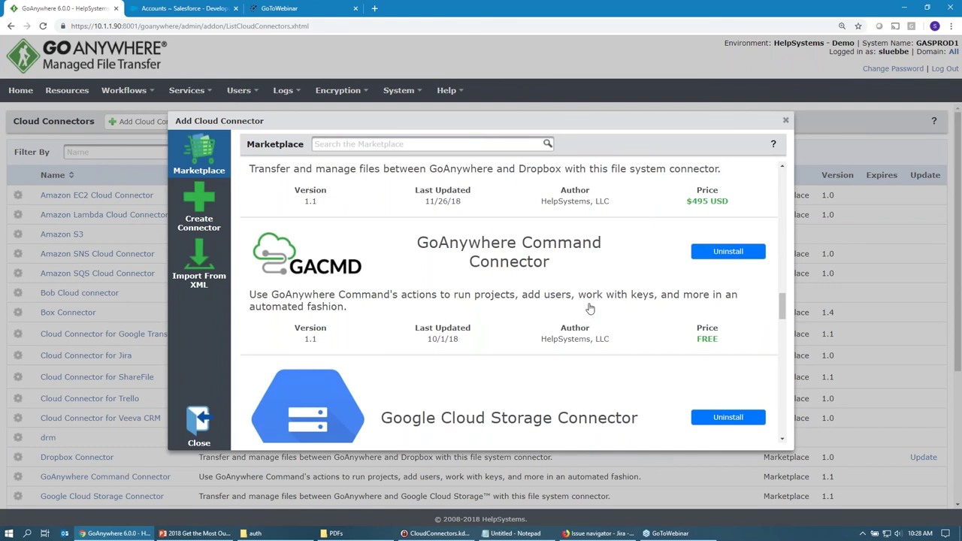
pyautogui.scroll(-2, 590, 308)
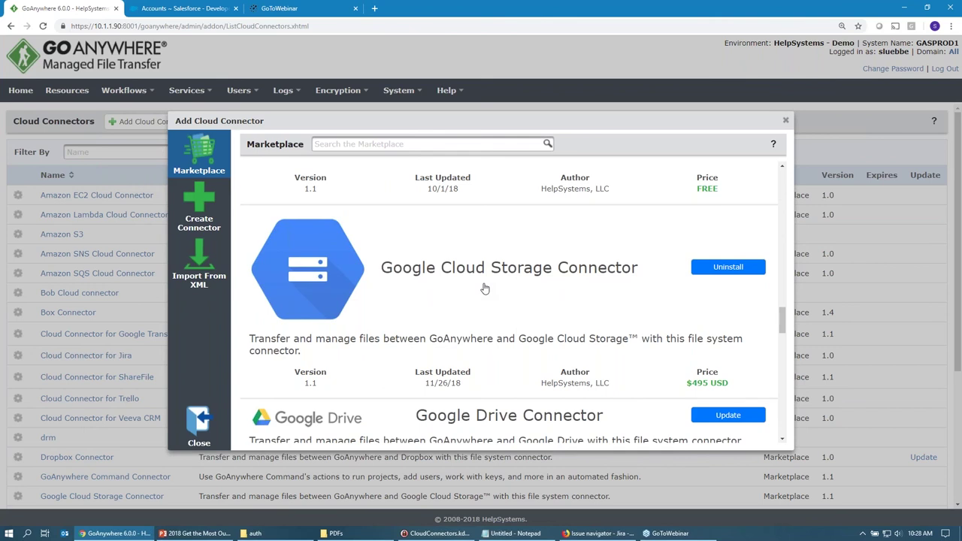
pyautogui.scroll(-8, 484, 289)
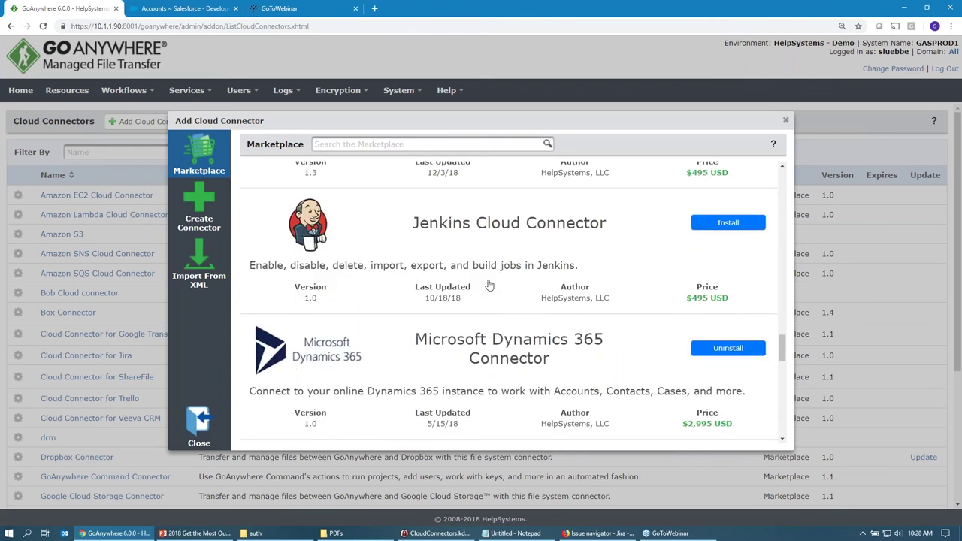
# Filter connectors by 'sale', view the Salesforce Connector's actions, then go to Resources > Cloud Connectors.
pyautogui.click(786, 121)
pyautogui.click(102, 154)
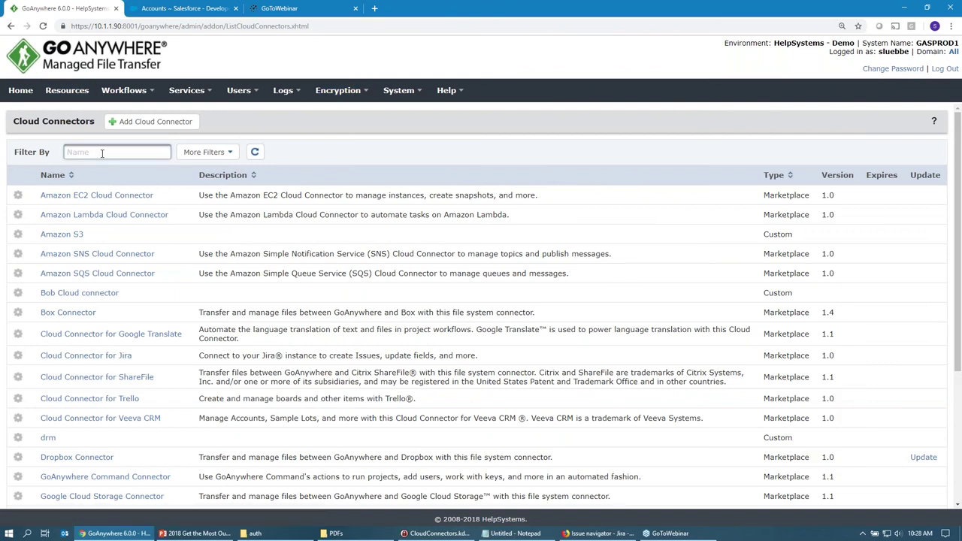
pyautogui.write('sale')
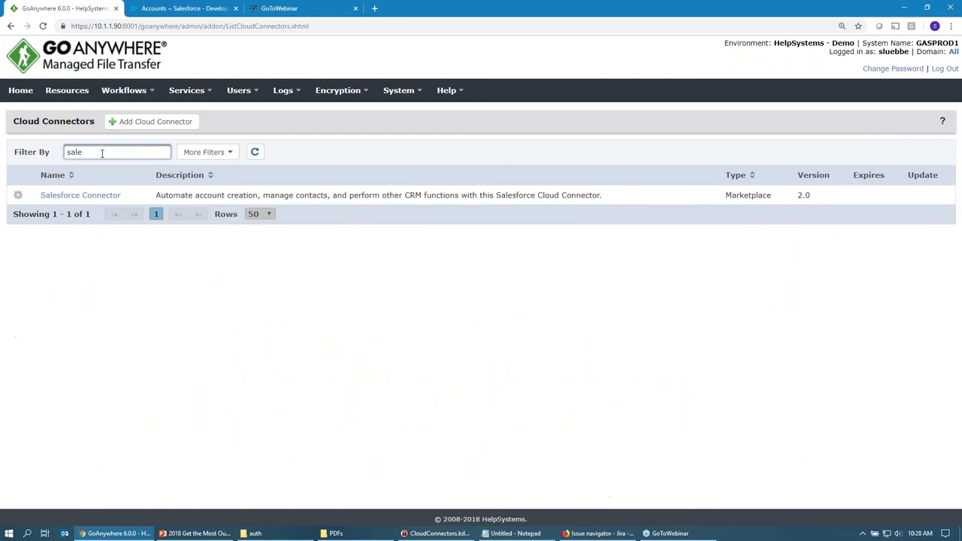
pyautogui.click(112, 197)
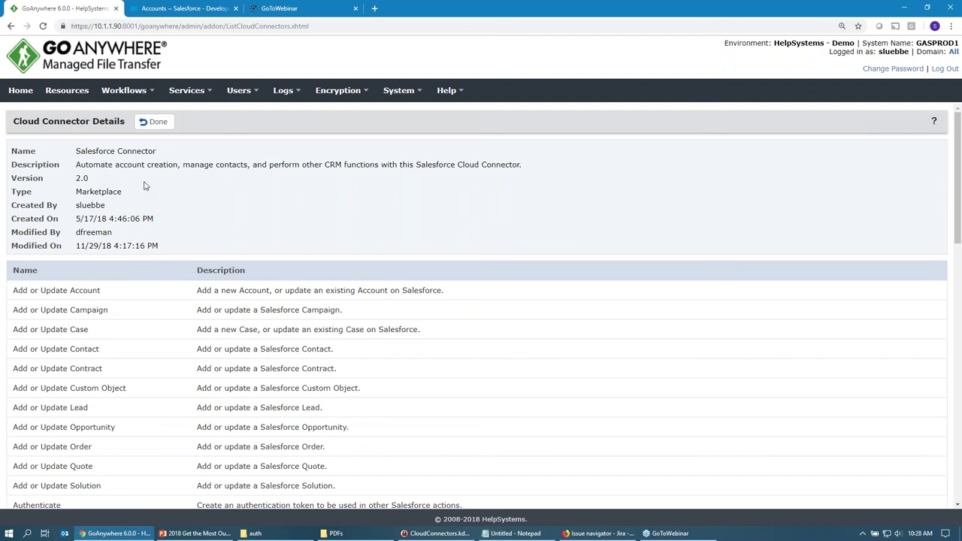
pyautogui.click(80, 93)
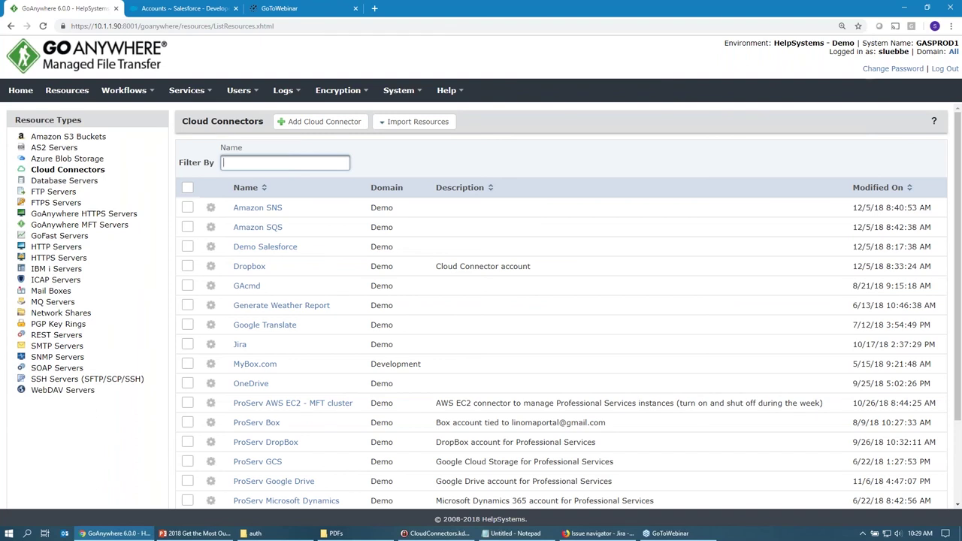
# Start a new Cloud Connector resource of type Salesforce Connector.
pyautogui.click(319, 122)
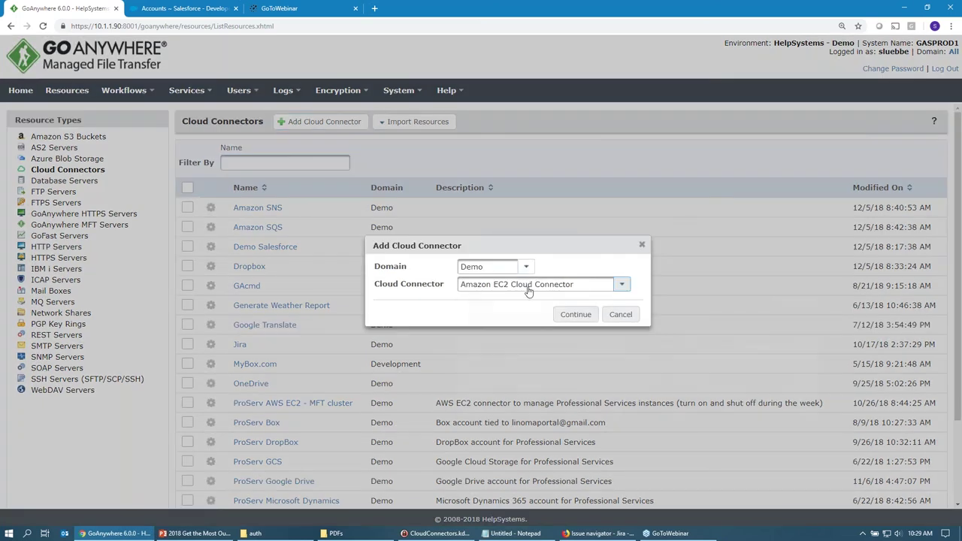
pyautogui.click(528, 292)
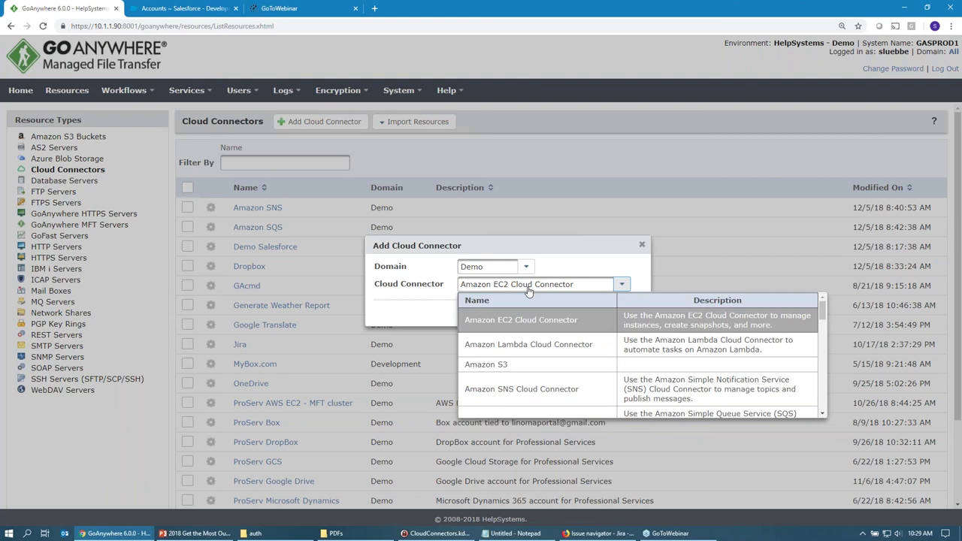
pyautogui.scroll(-2, 572, 340)
pyautogui.scroll(-12, 571, 346)
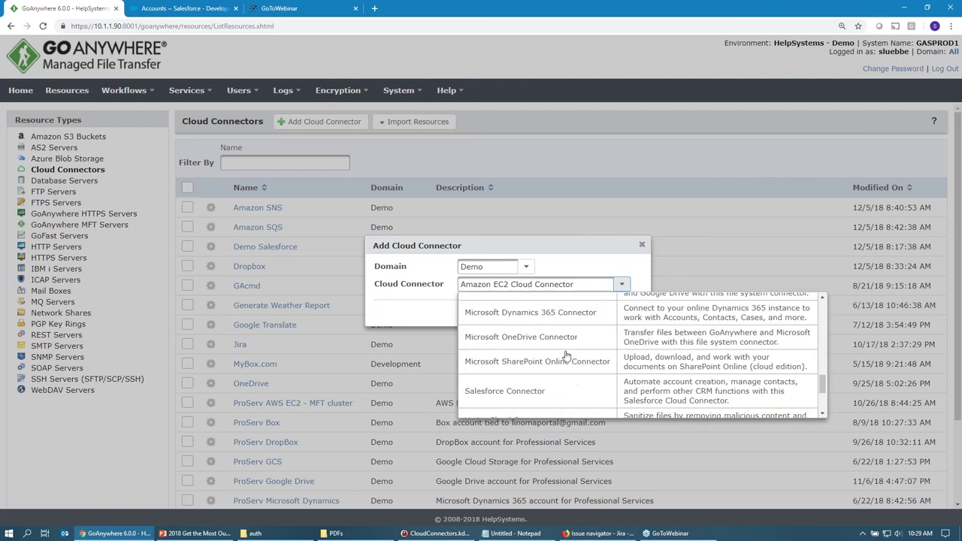
pyautogui.scroll(3, 547, 372)
pyautogui.click(514, 390)
pyautogui.click(573, 317)
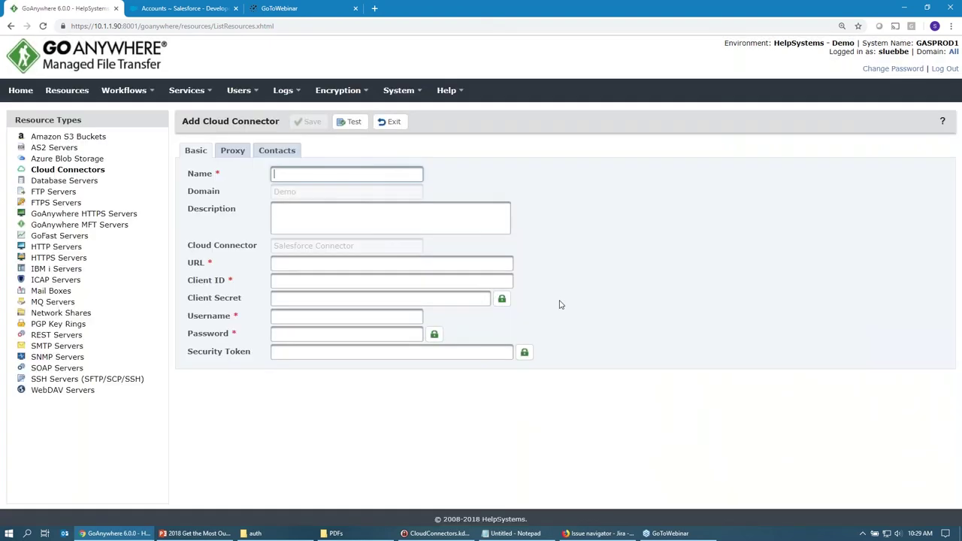
# Name it 'Salesforce', exit without saving, and filter the list by 'sales'.
pyautogui.write('Sales')
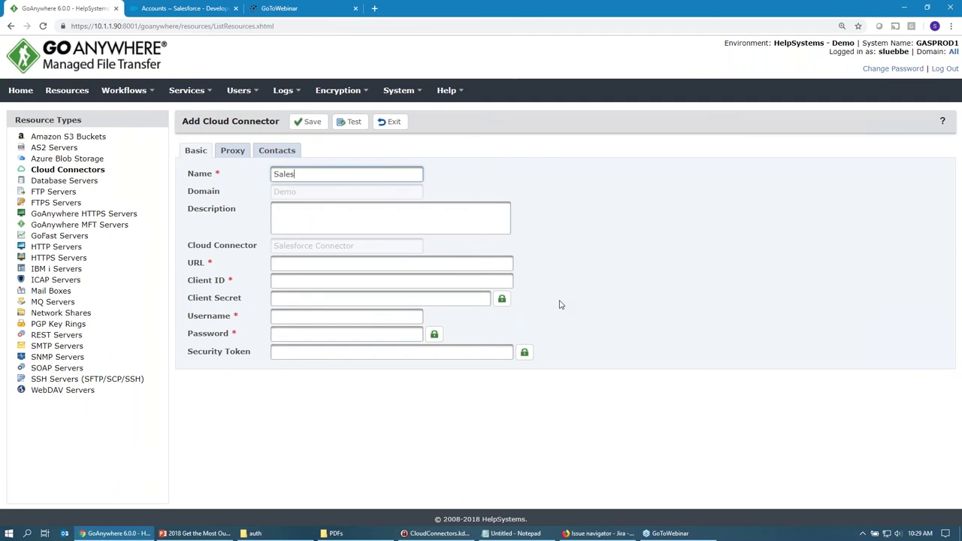
pyautogui.write('force')
pyautogui.click(472, 263)
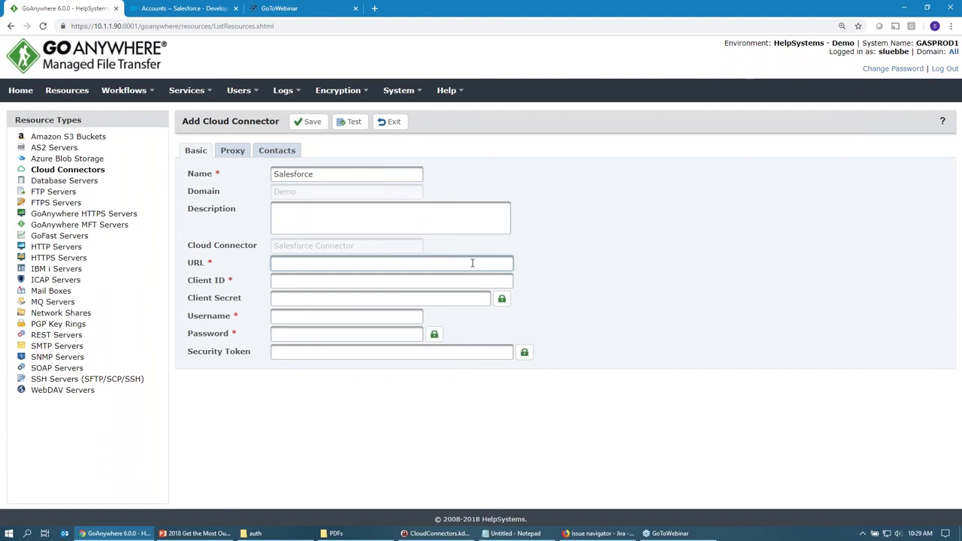
pyautogui.moveTo(197, 267)
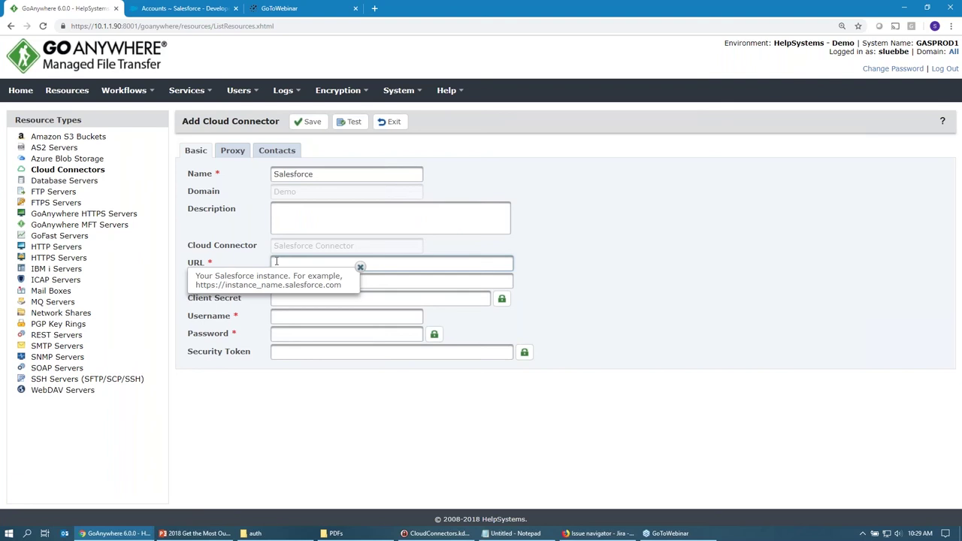
pyautogui.click(385, 123)
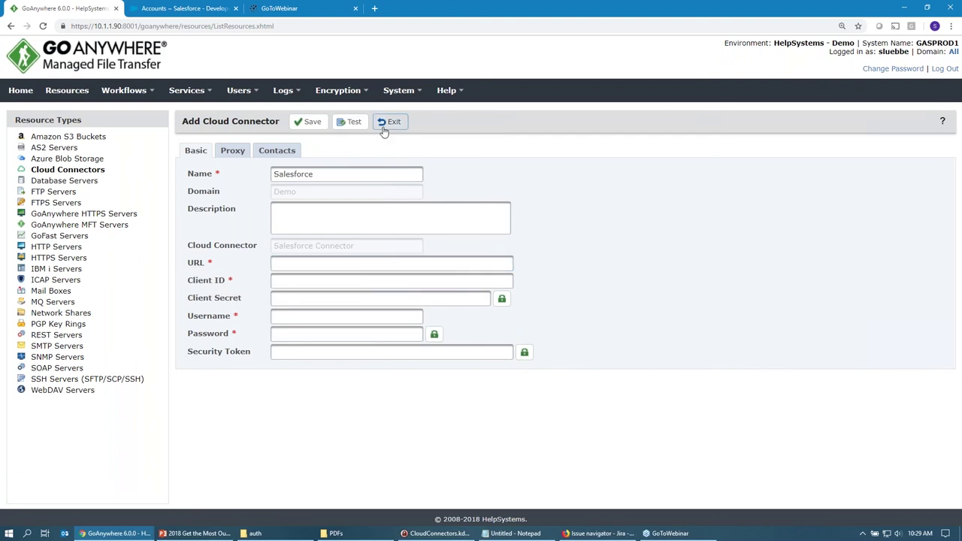
pyautogui.click(526, 302)
pyautogui.write('sales')
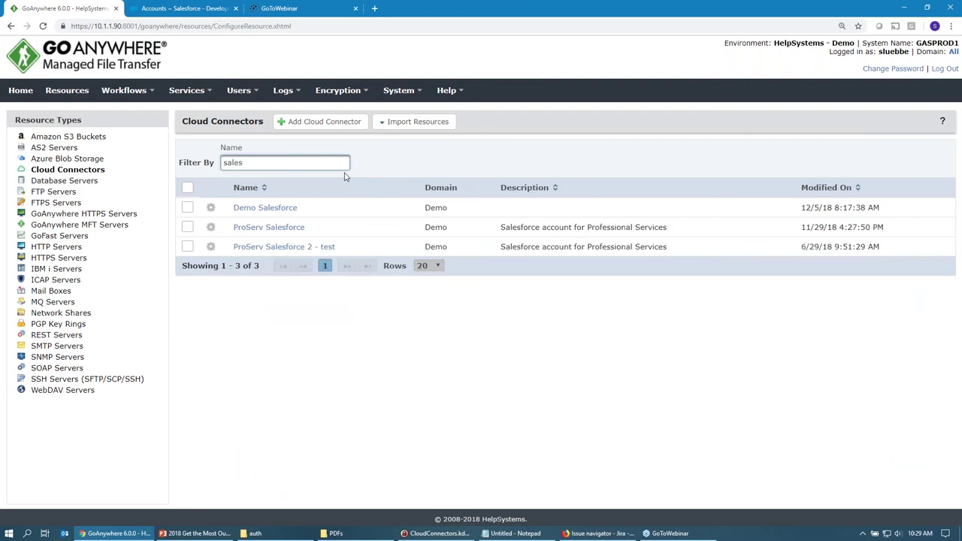
# Open Demo Salesforce, review its instance URL, and run a connection test that returns Success!
pyautogui.click(272, 208)
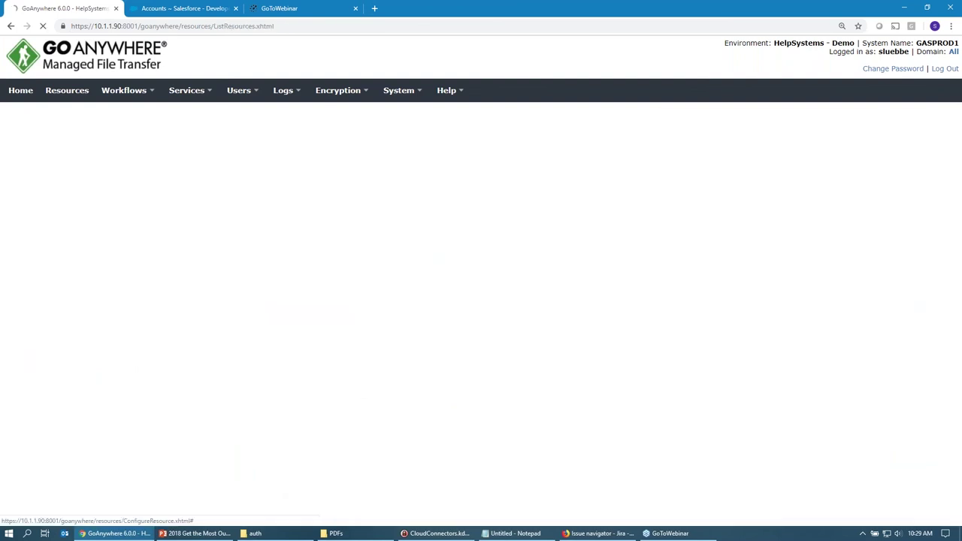
pyautogui.moveTo(470, 263); pyautogui.dragTo(173, 264)
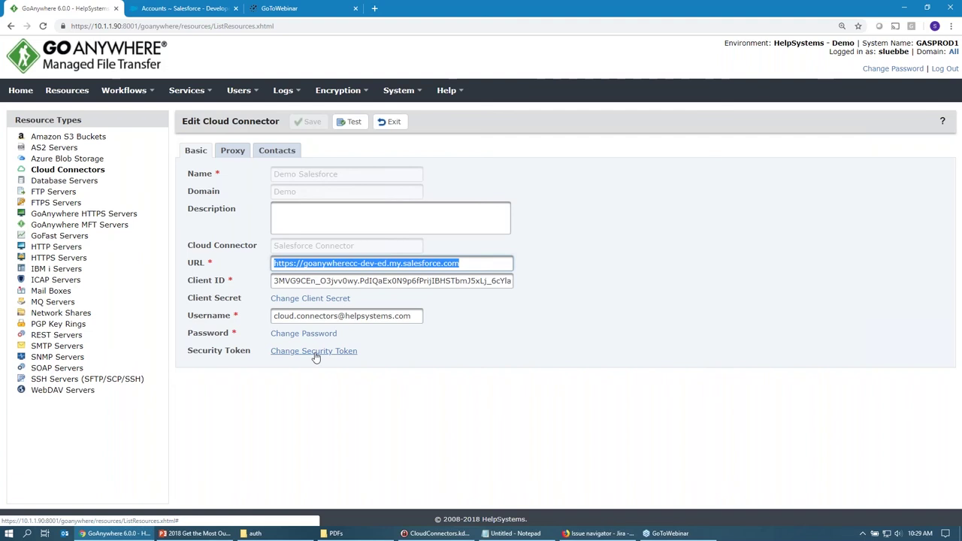
pyautogui.click(349, 122)
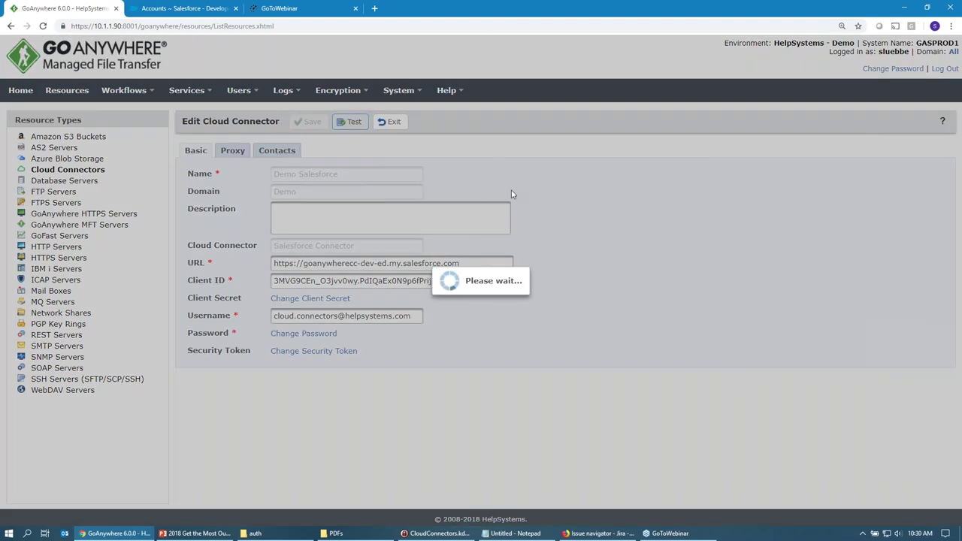
pyautogui.moveTo(602, 309); pyautogui.dragTo(540, 307)
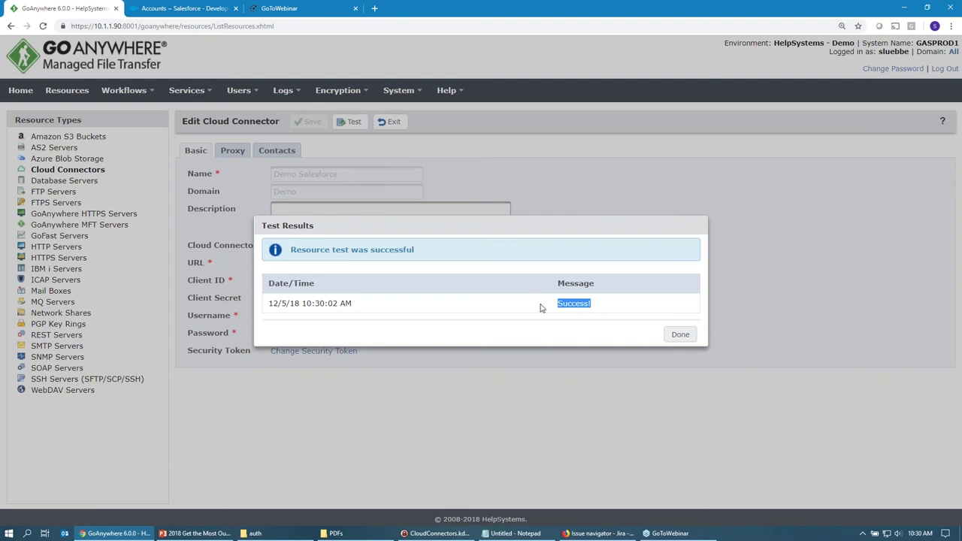
pyautogui.click(680, 336)
pyautogui.moveTo(131, 101)
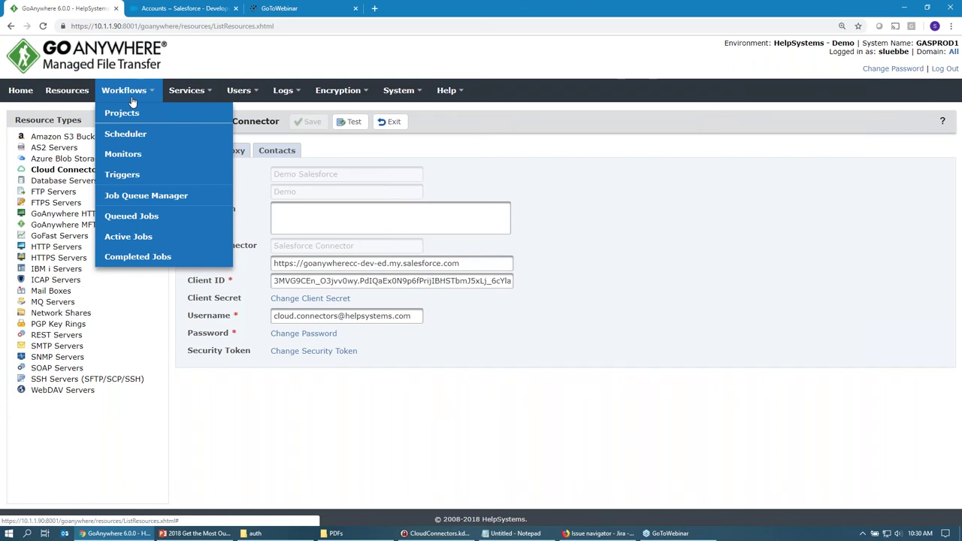
# Filter Workflows > Projects by 'sales' and open Salesforce Create Account and Contact.
pyautogui.click(124, 113)
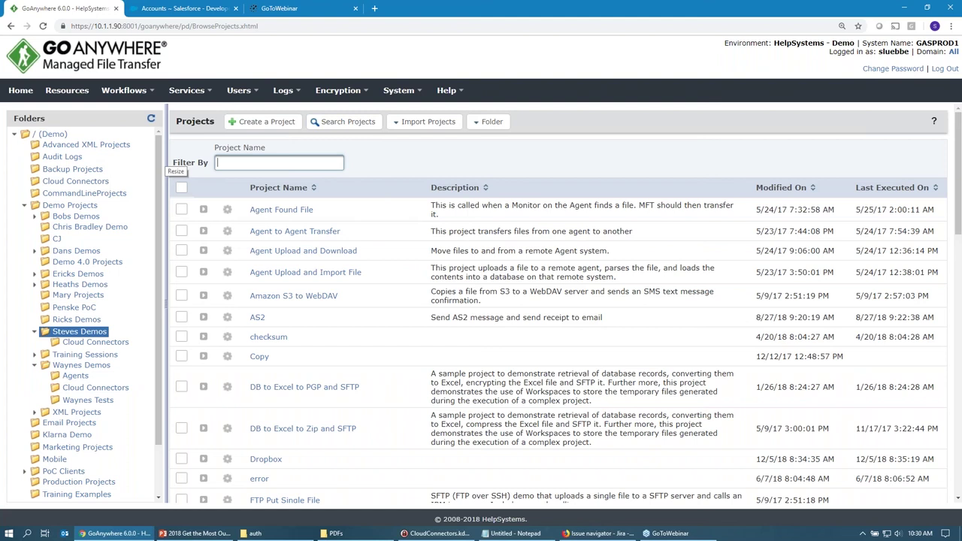
pyautogui.click(322, 164)
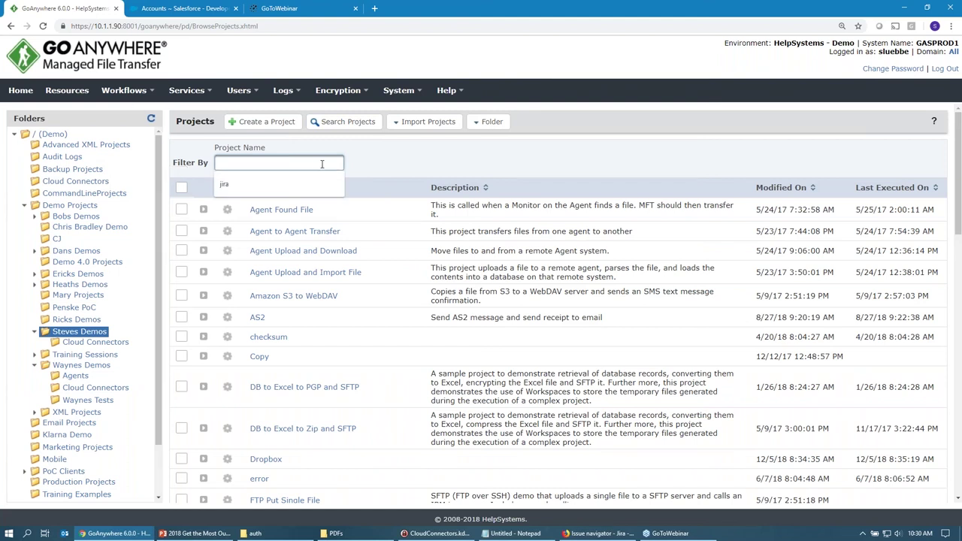
pyautogui.write('sale')
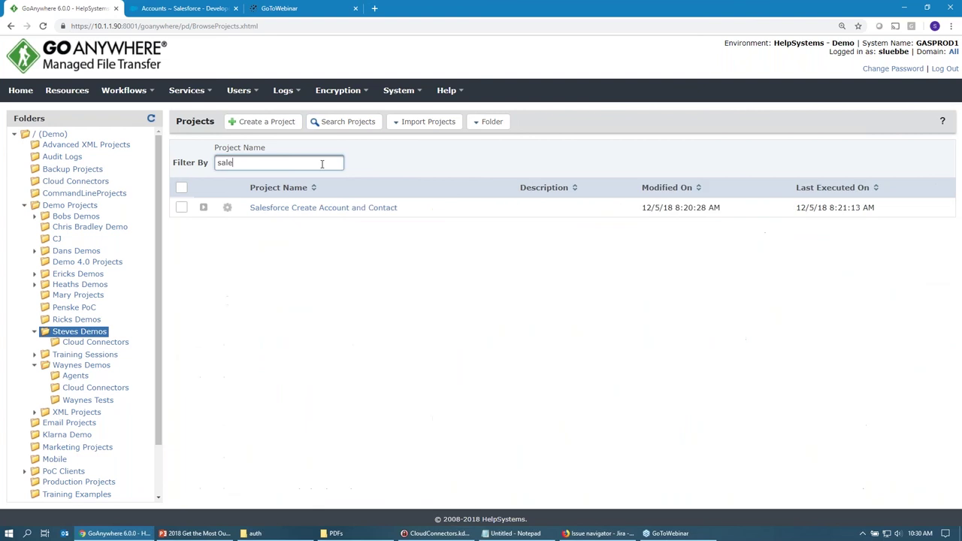
pyautogui.write('s')
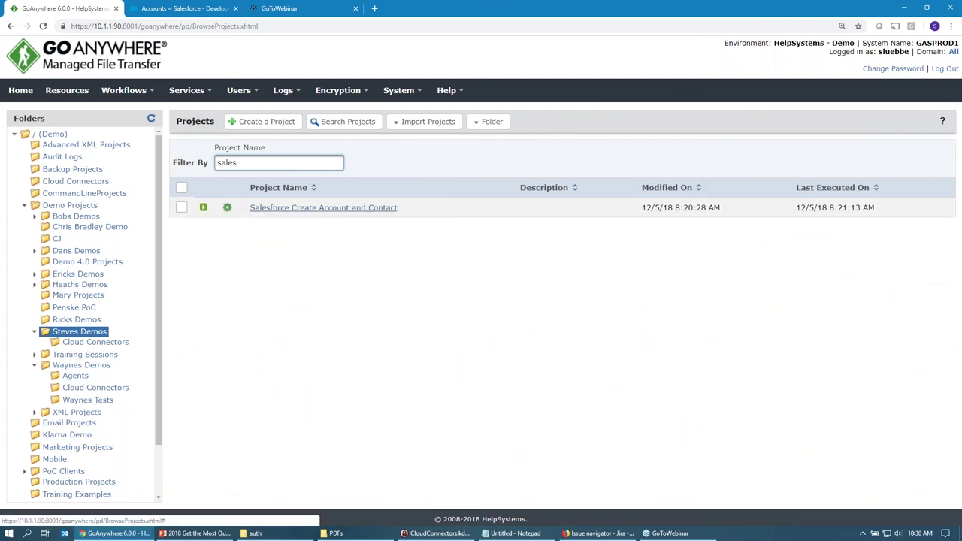
pyautogui.click(323, 208)
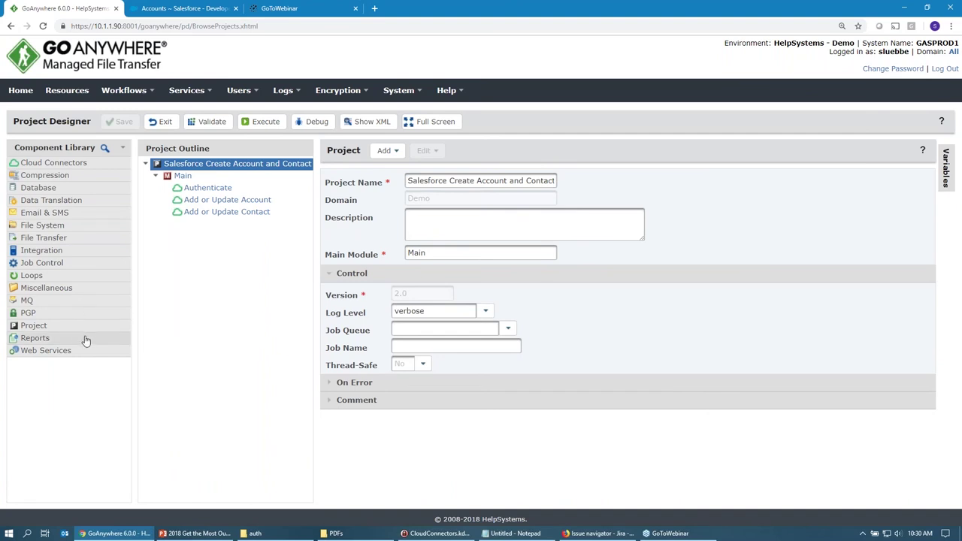
# Search the component library and browse the File Transfer, Email & SMS and Data Translation tasks.
pyautogui.click(105, 148)
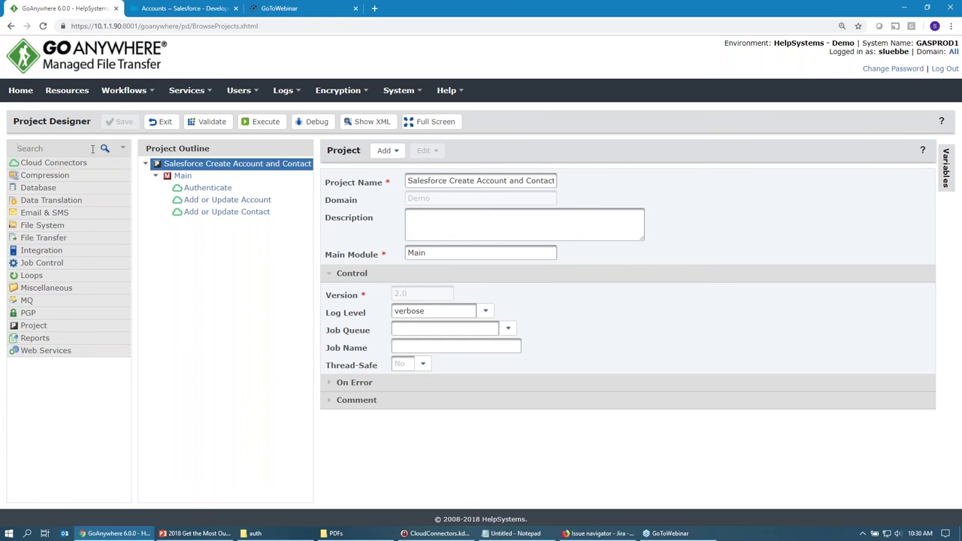
pyautogui.write('sftp')
pyautogui.press('BackSpace')
pyautogui.press('BackSpace')
pyautogui.press('BackSpace')
pyautogui.press('BackSpace')
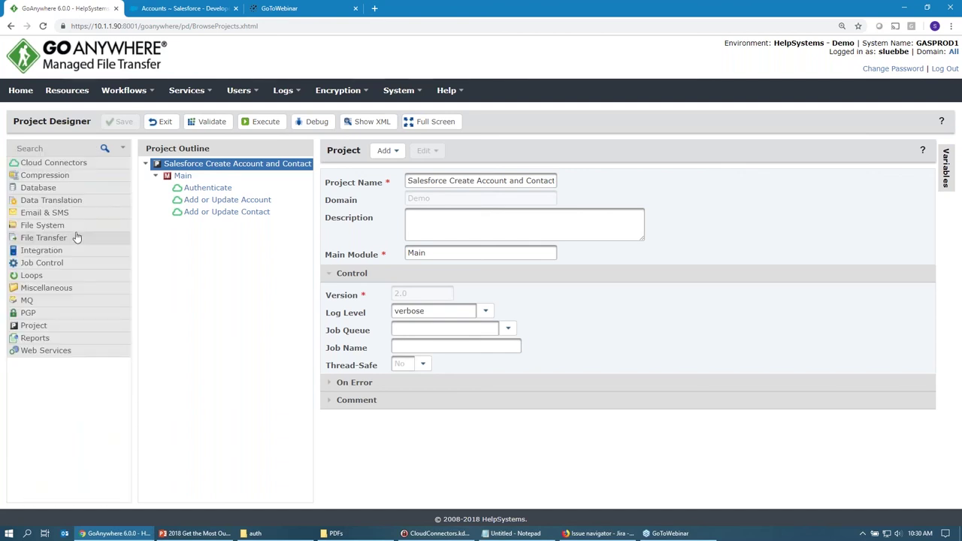
pyautogui.click(75, 238)
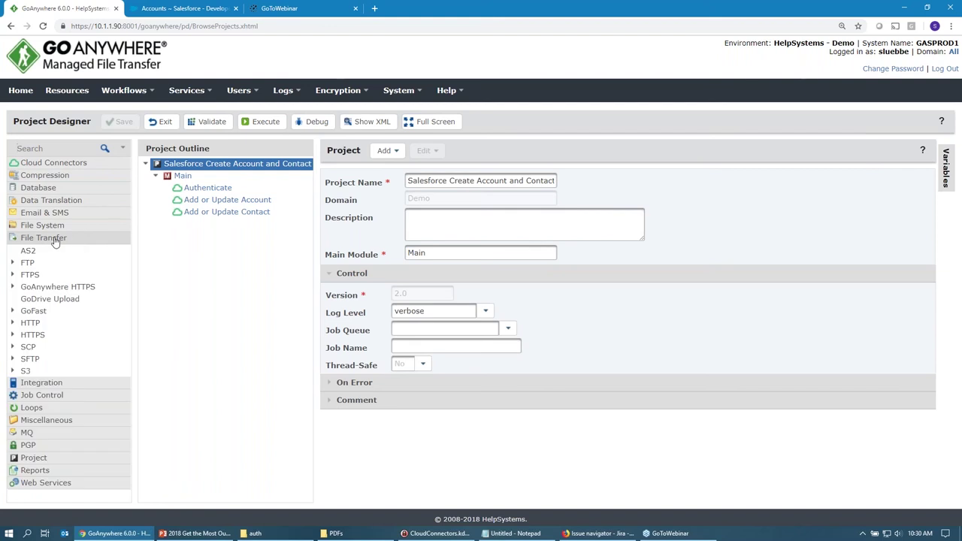
pyautogui.click(46, 214)
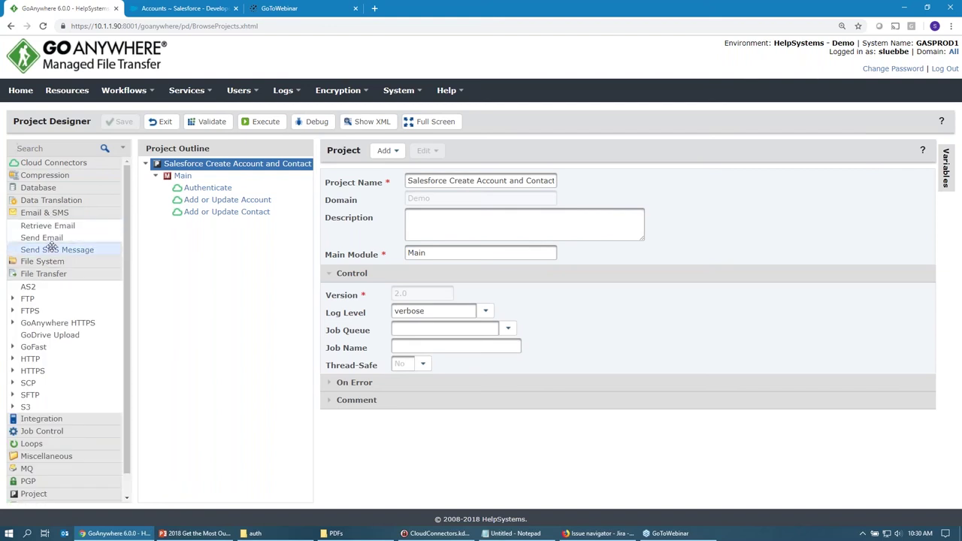
pyautogui.click(52, 201)
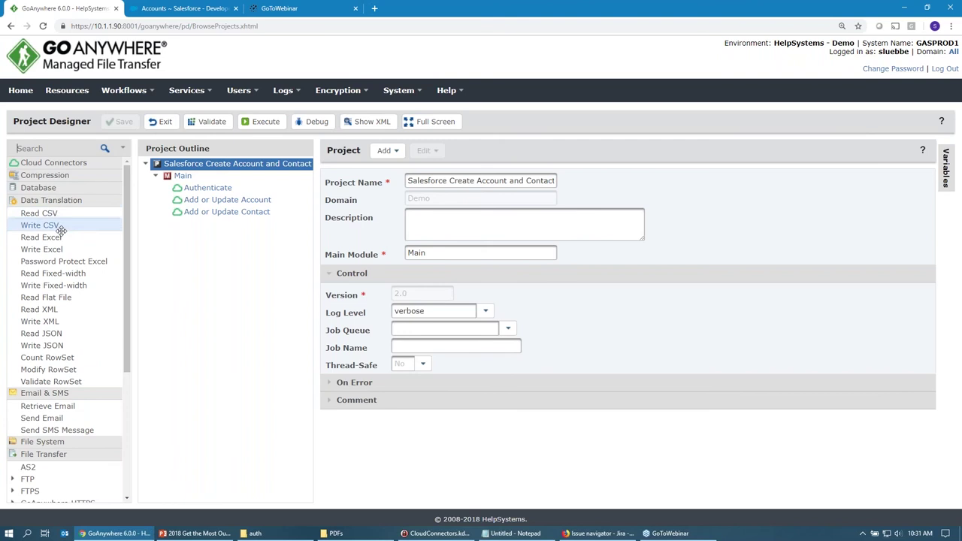
pyautogui.click(57, 202)
pyautogui.click(59, 213)
pyautogui.click(58, 237)
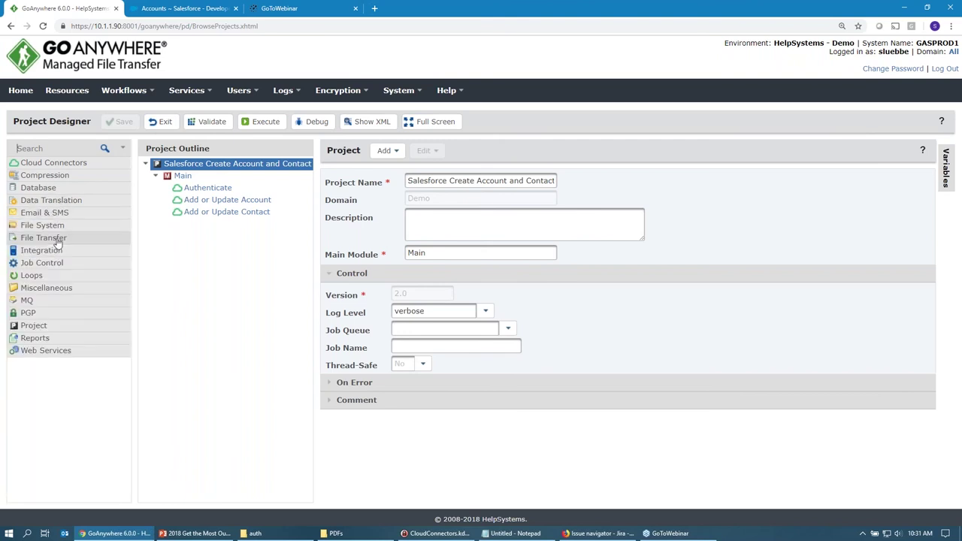
# Expand Cloud Connectors > Salesforce Connector and drag the Delete Account task into Main.
pyautogui.click(38, 164)
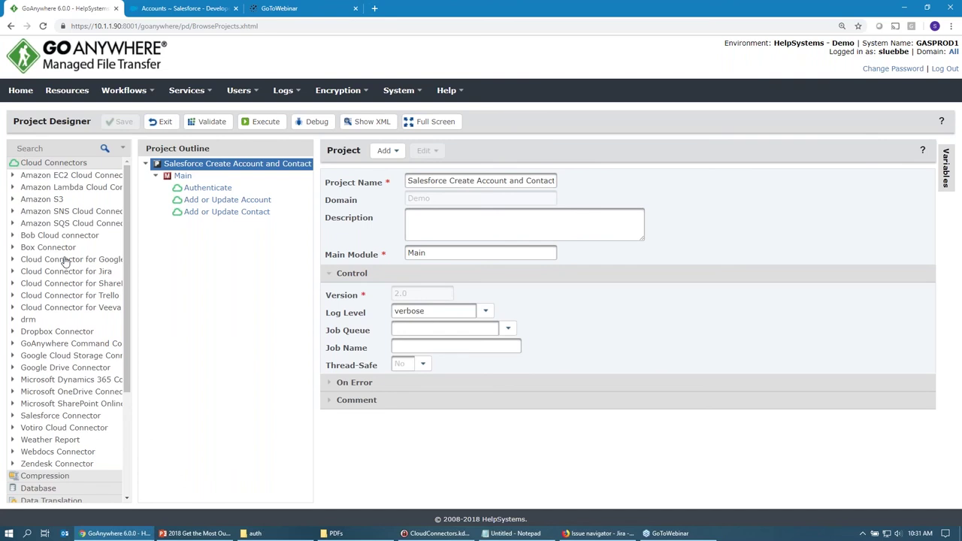
pyautogui.click(52, 417)
pyautogui.scroll(-2, 51, 406)
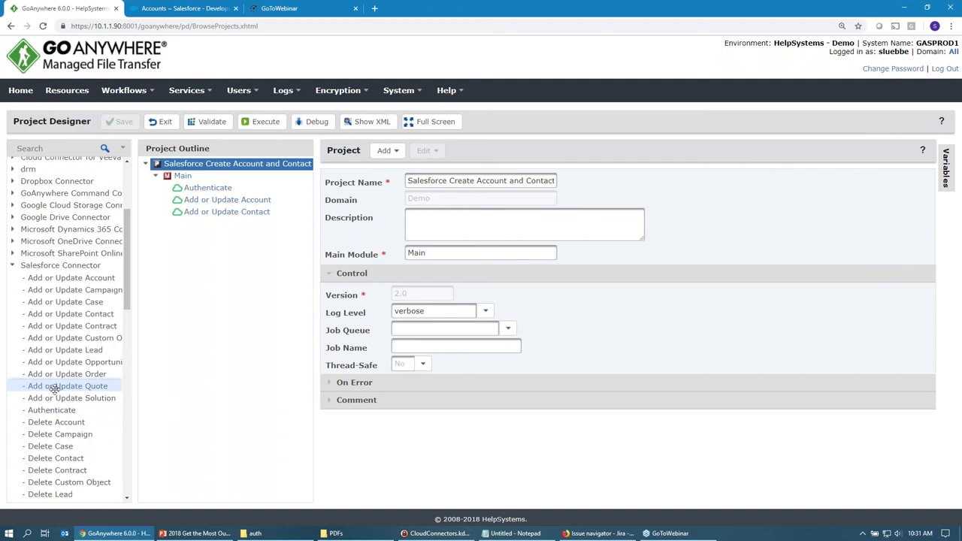
pyautogui.scroll(-1, 53, 379)
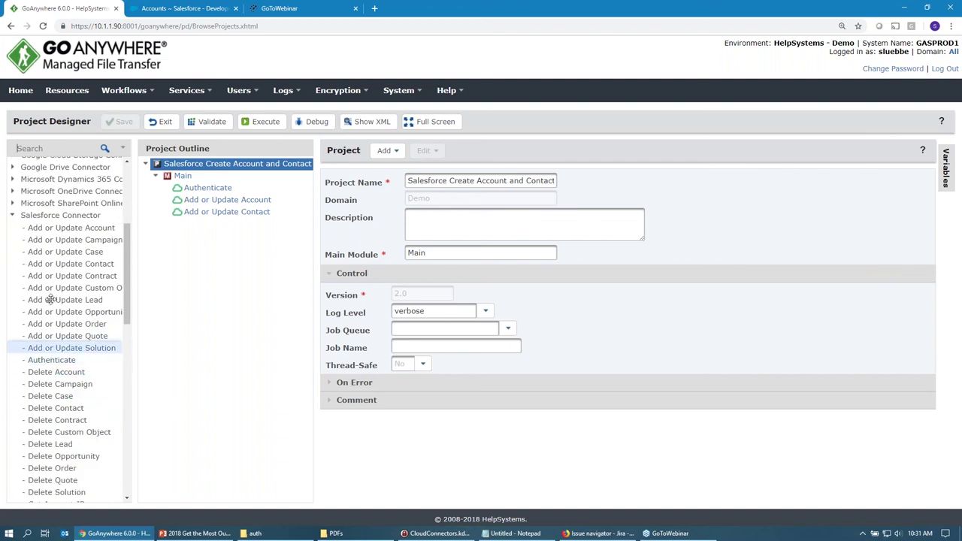
pyautogui.click(47, 230)
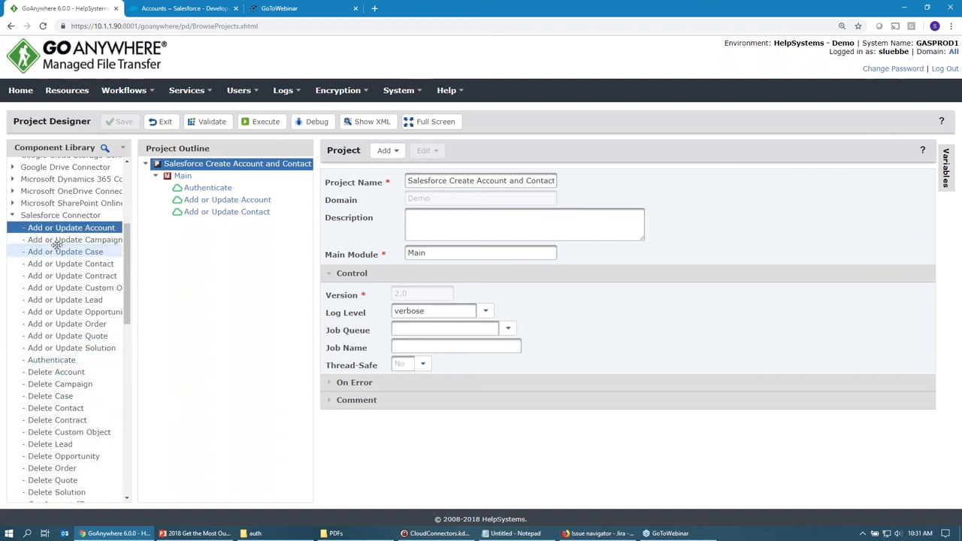
pyautogui.click(57, 252)
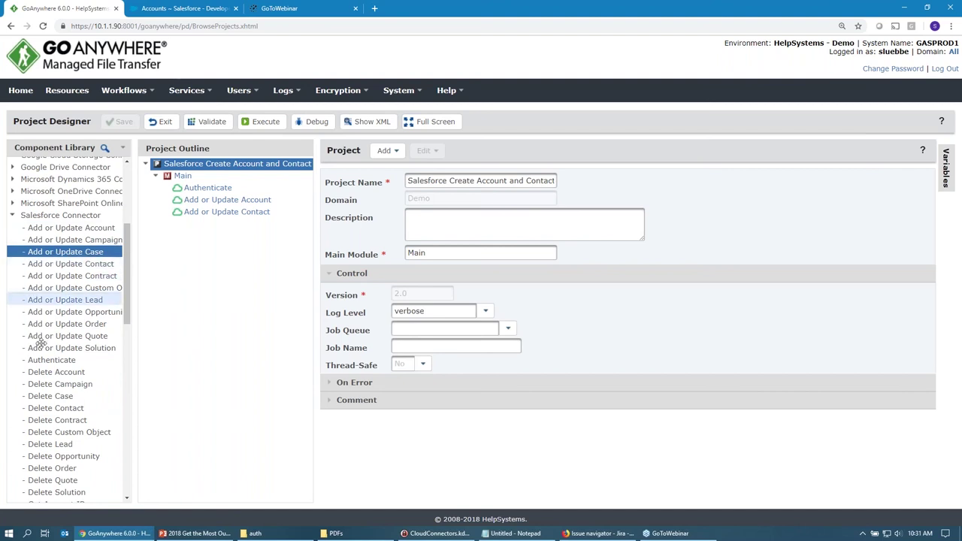
pyautogui.scroll(-3, 45, 444)
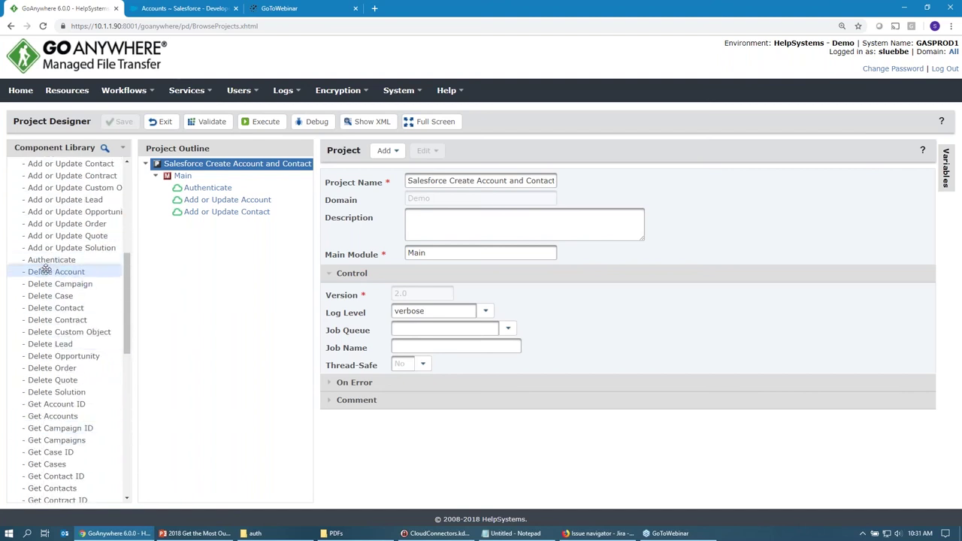
pyautogui.moveTo(56, 271); pyautogui.dragTo(175, 178)
# Add a Delete Campaign task under Main, then delete it again.
pyautogui.click(55, 286)
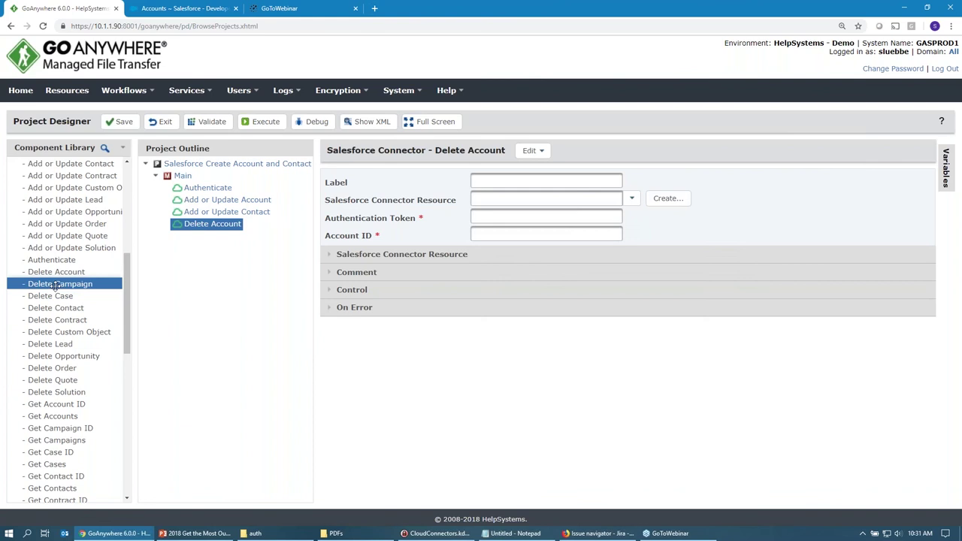
pyautogui.moveTo(56, 286); pyautogui.dragTo(260, 275)
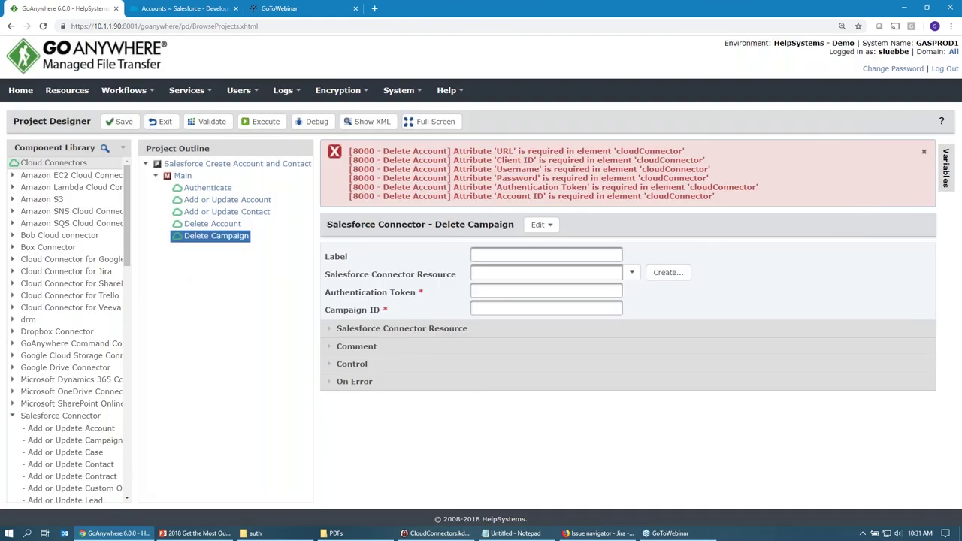
pyautogui.rightClick(204, 239)
pyautogui.moveTo(236, 256)
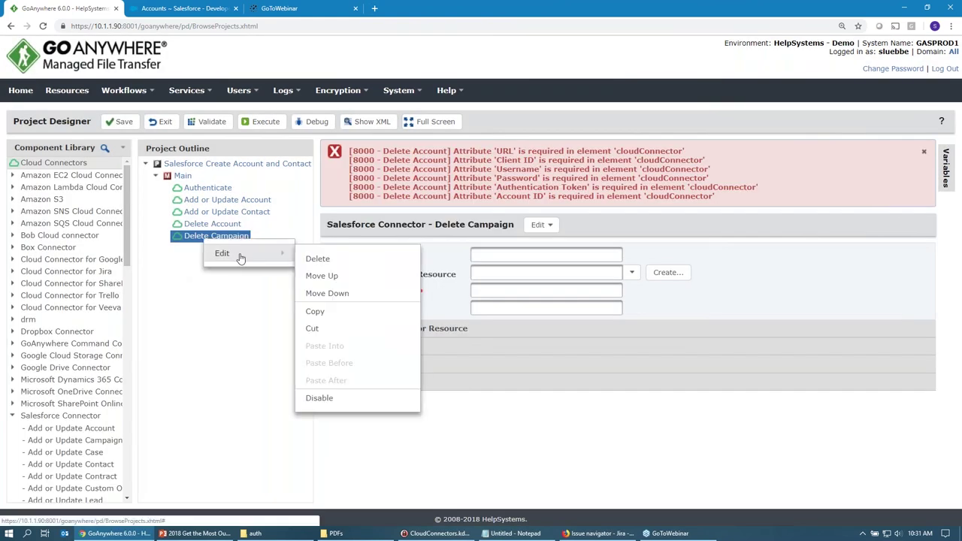
pyautogui.click(317, 259)
pyautogui.click(554, 313)
# Delete the Delete Account step and select the Authenticate step.
pyautogui.rightClick(204, 224)
pyautogui.moveTo(243, 239)
pyautogui.click(339, 247)
pyautogui.click(539, 305)
pyautogui.click(202, 189)
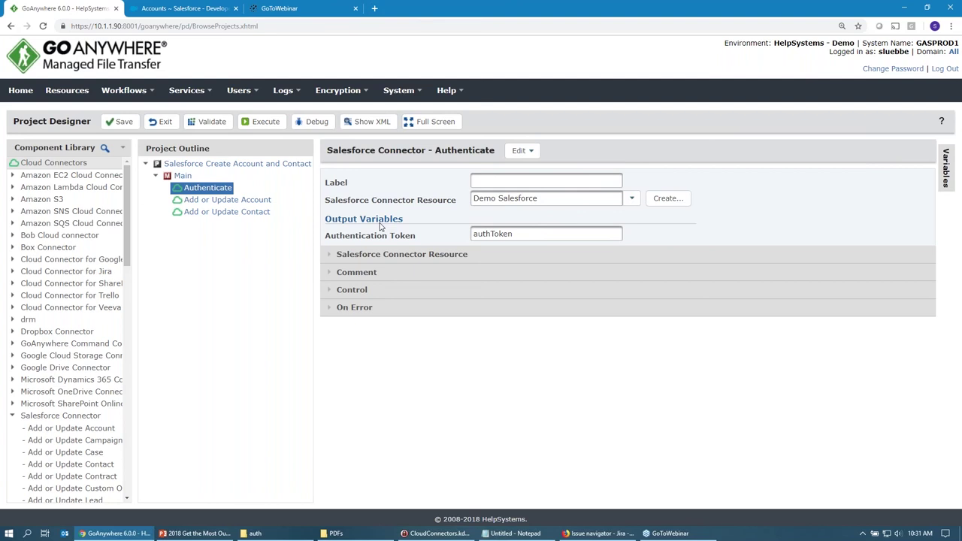
# Review the Demo Salesforce resource and authToken output, then open the Add or Update Account step.
pyautogui.click(572, 200)
pyautogui.click(517, 233)
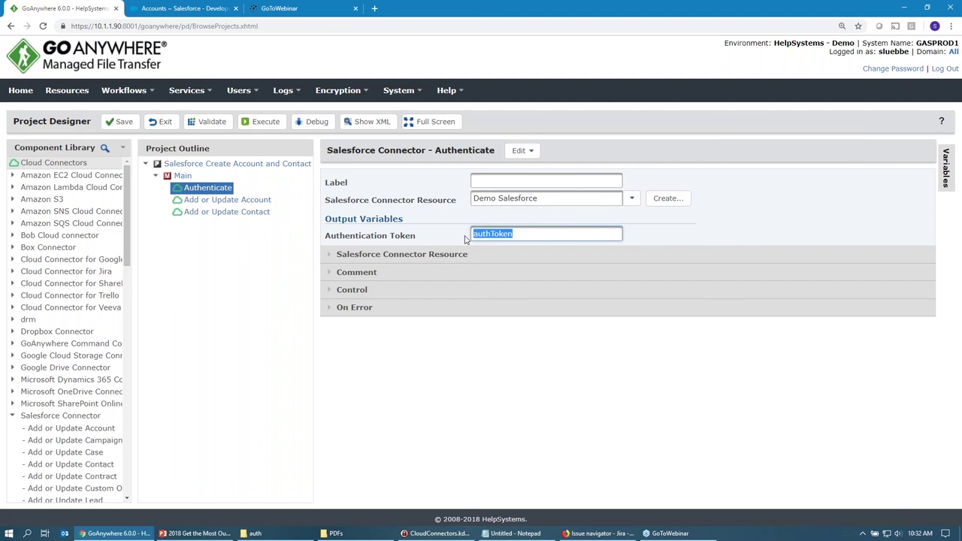
pyautogui.click(233, 199)
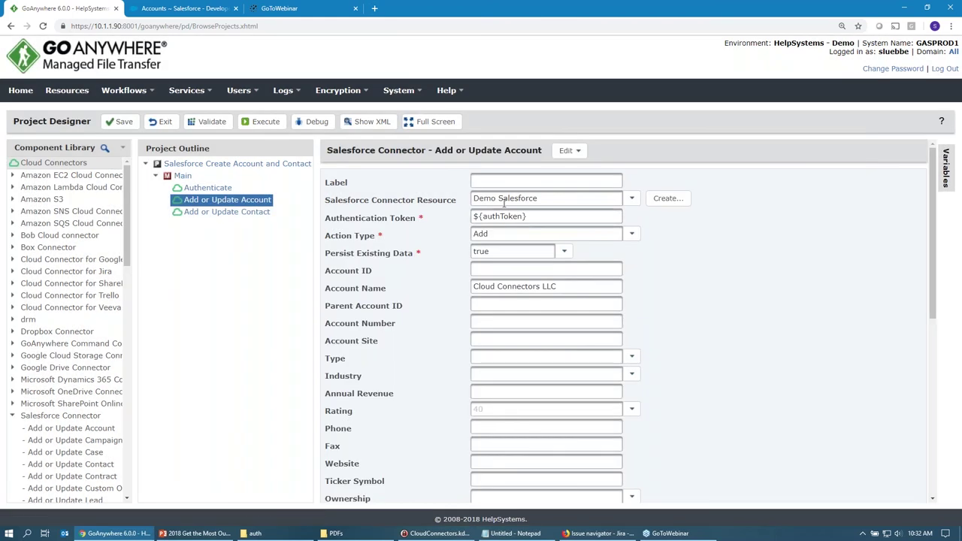
# Check the account step's ${authToken} token, Demo Salesforce connector and Add action.
pyautogui.click(532, 217)
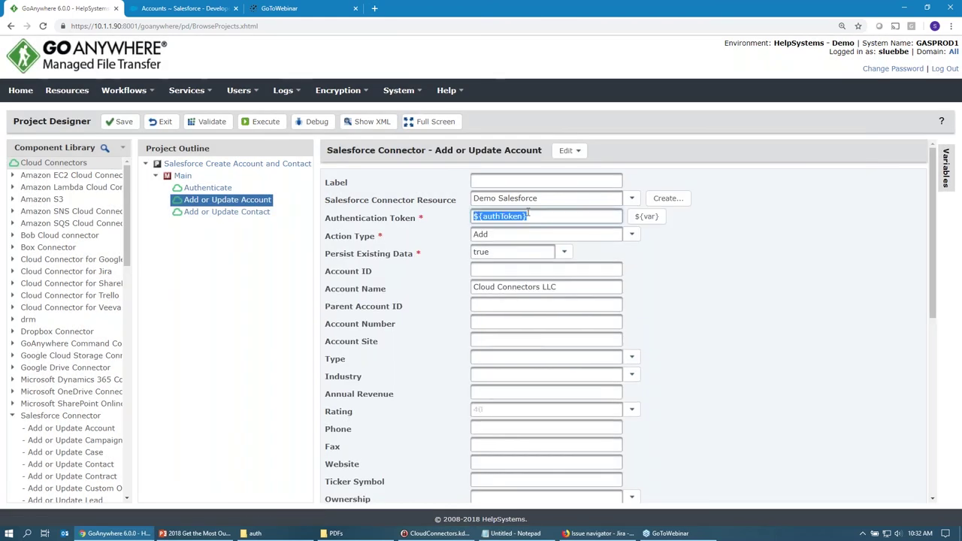
pyautogui.click(554, 197)
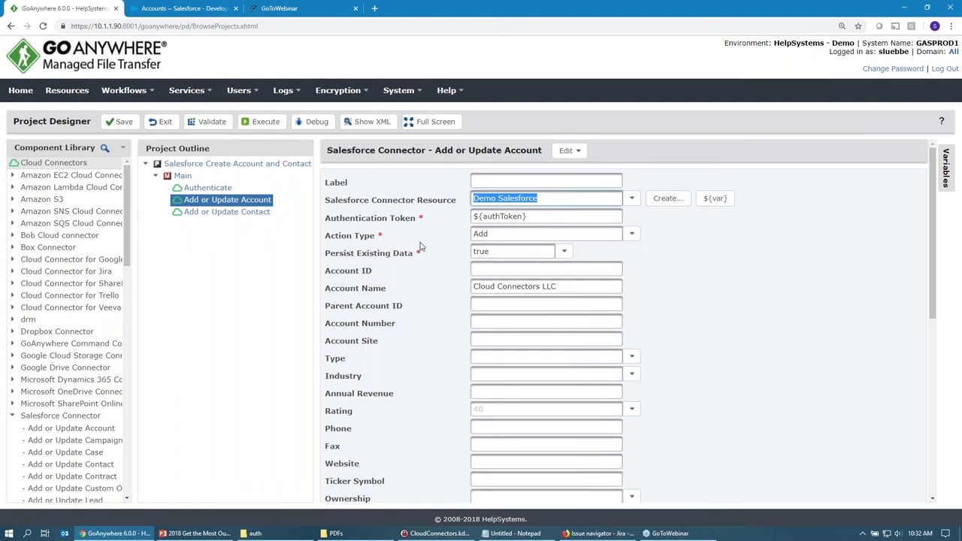
pyautogui.click(500, 234)
# Try a ${database variable in Account Name, then restore it to Cloud Connectors LLC.
pyautogui.moveTo(371, 239)
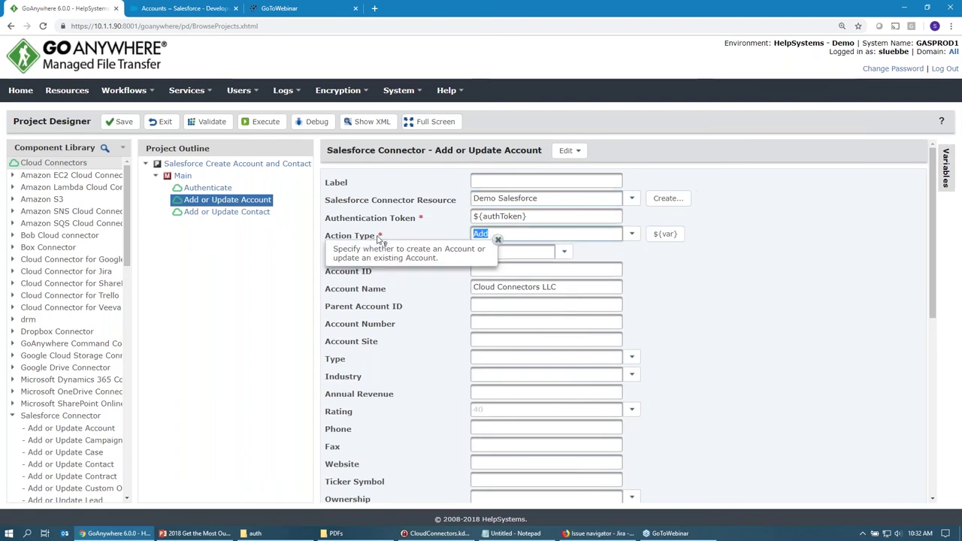
pyautogui.click(411, 286)
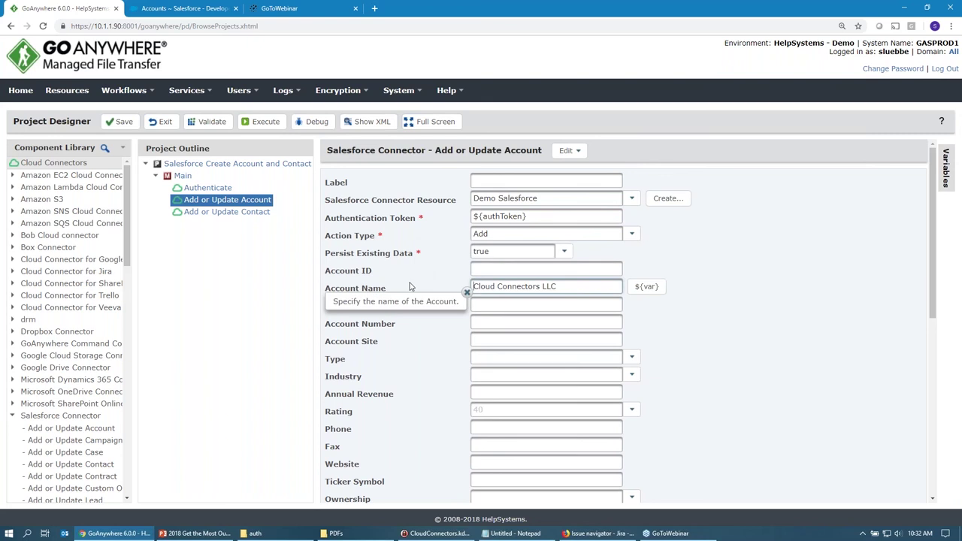
pyautogui.hotkey('ctrl', 'a')
pyautogui.hotkey('ctrl', 'c')
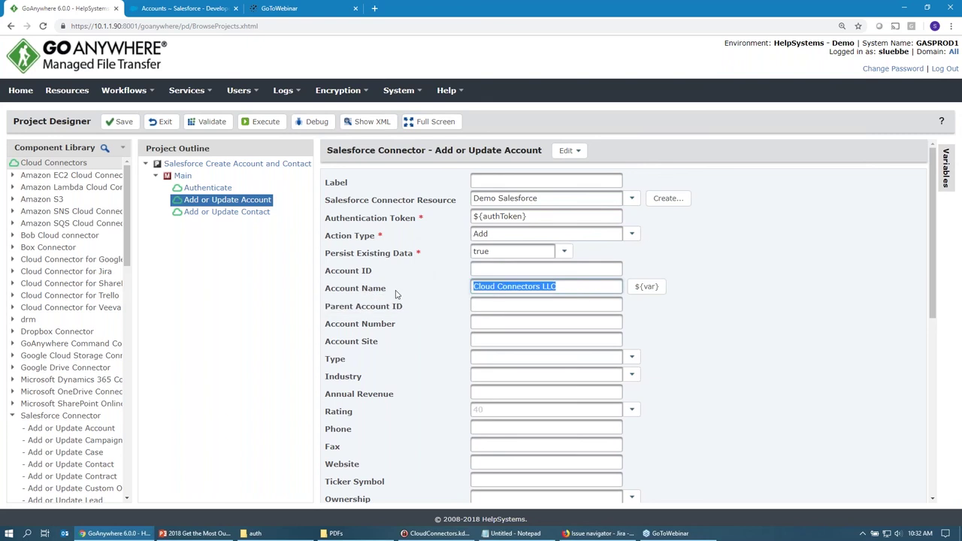
pyautogui.press('BackSpace')
pyautogui.write('${database')
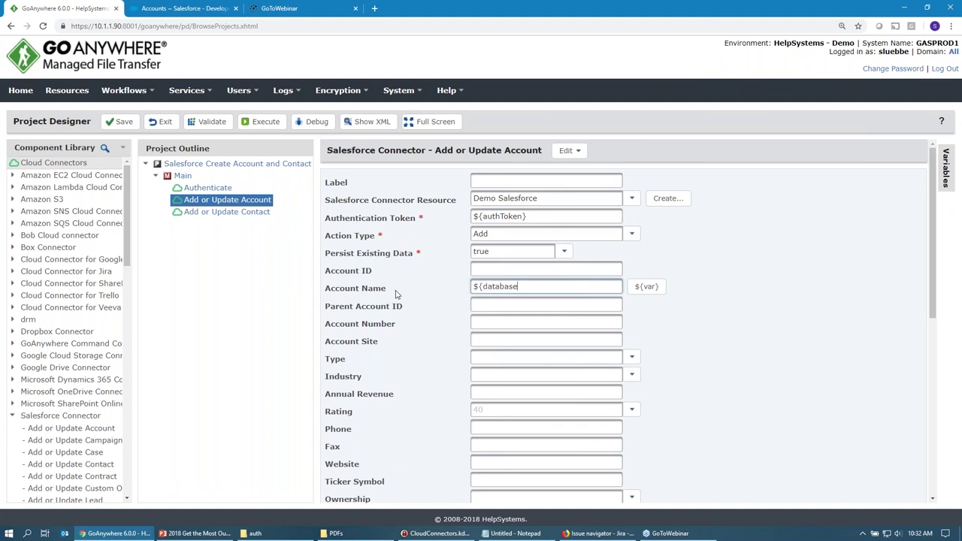
pyautogui.hotkey('ctrl', 'a')
pyautogui.hotkey('ctrl', 'v')
# Confirm the accountId output variable, then move to the Add or Update Contact step.
pyautogui.scroll(-2, 451, 285)
pyautogui.moveTo(347, 243); pyautogui.dragTo(379, 435)
pyautogui.click(436, 406)
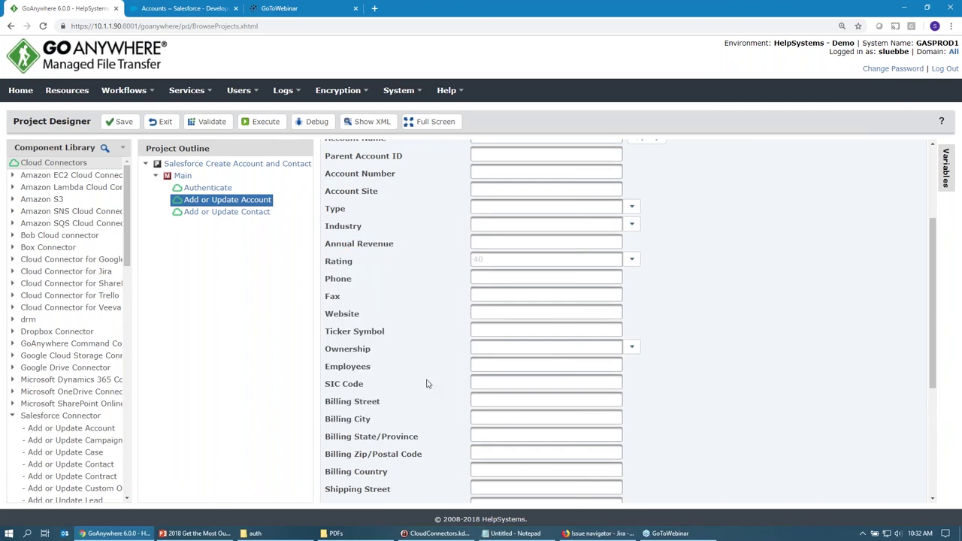
pyautogui.scroll(-2, 426, 384)
pyautogui.scroll(-2, 426, 381)
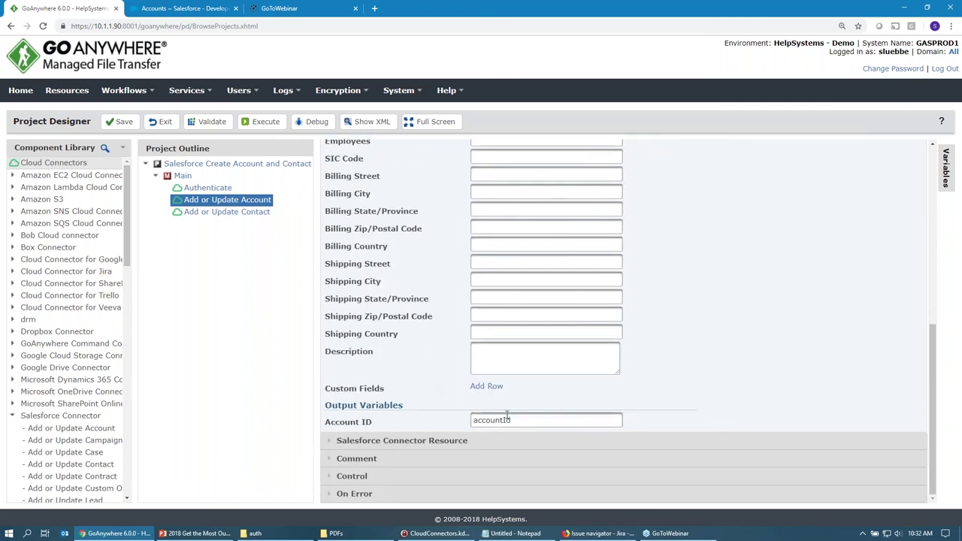
pyautogui.moveTo(517, 420); pyautogui.dragTo(456, 428)
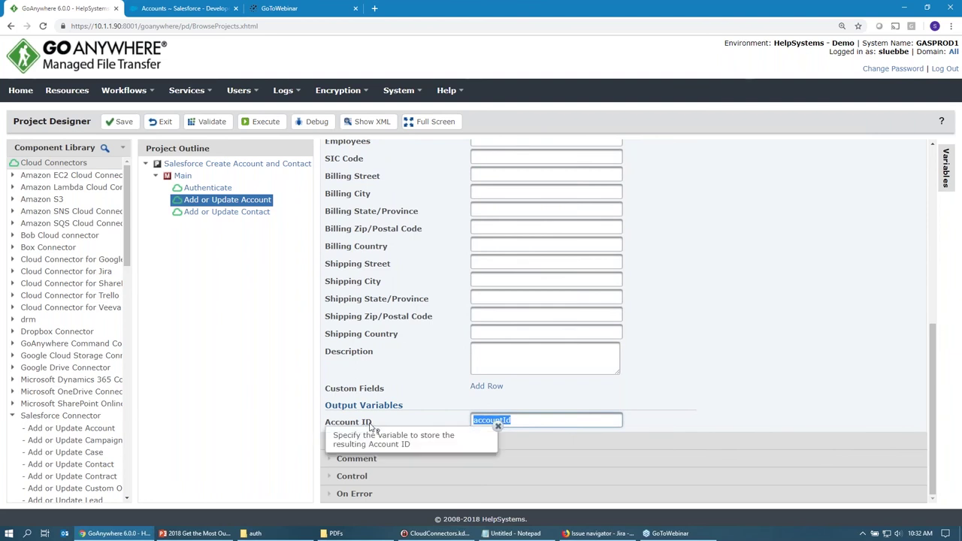
pyautogui.click(443, 426)
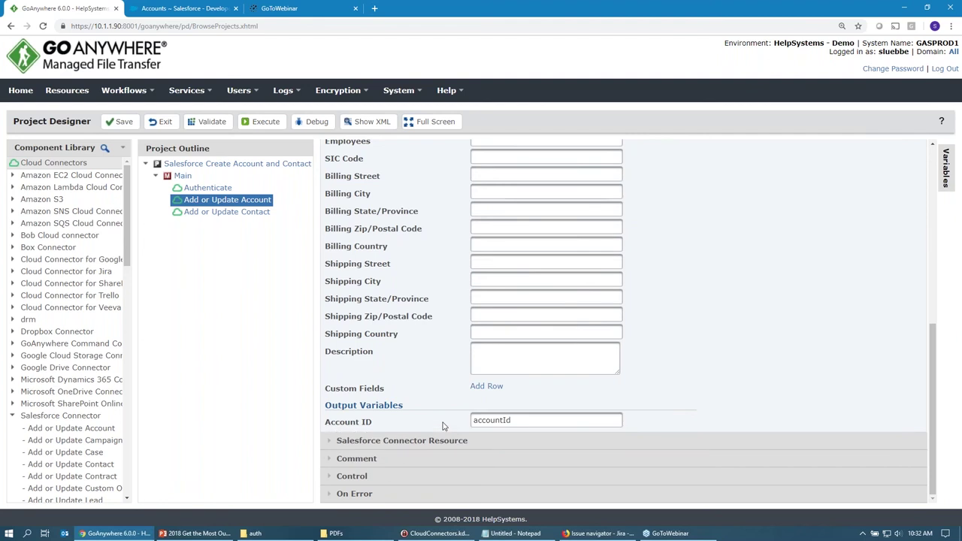
pyautogui.click(249, 214)
# Check the contact's first name and ${accountId} Account ID, then execute the project.
pyautogui.scroll(5, 402, 339)
pyautogui.scroll(2, 402, 342)
pyautogui.click(517, 304)
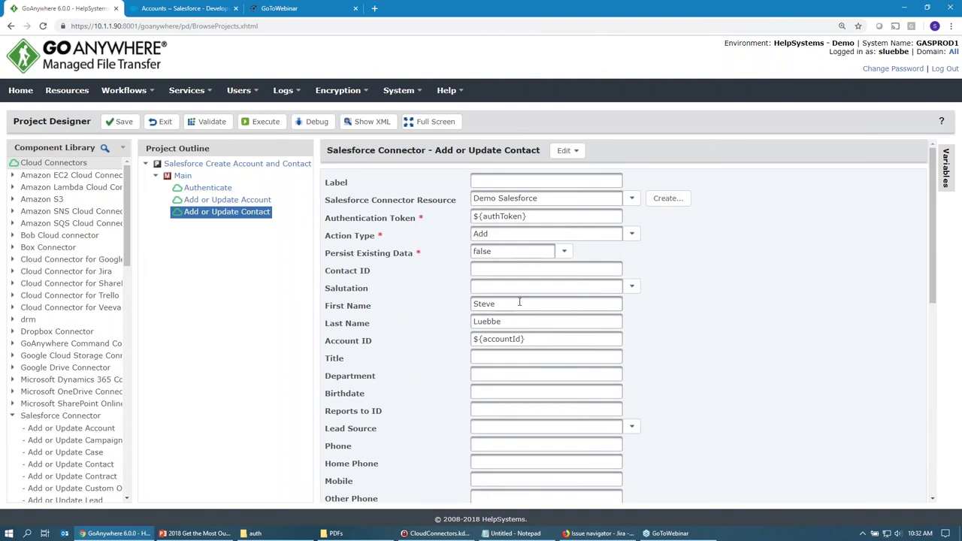
pyautogui.tripleClick(535, 339)
pyautogui.scroll(-3, 462, 339)
pyautogui.scroll(3, 461, 339)
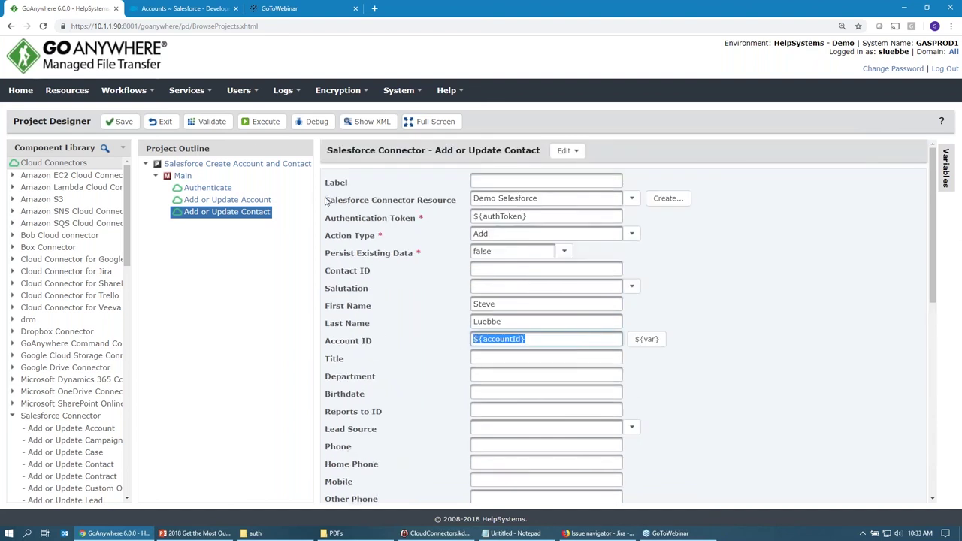
pyautogui.click(255, 124)
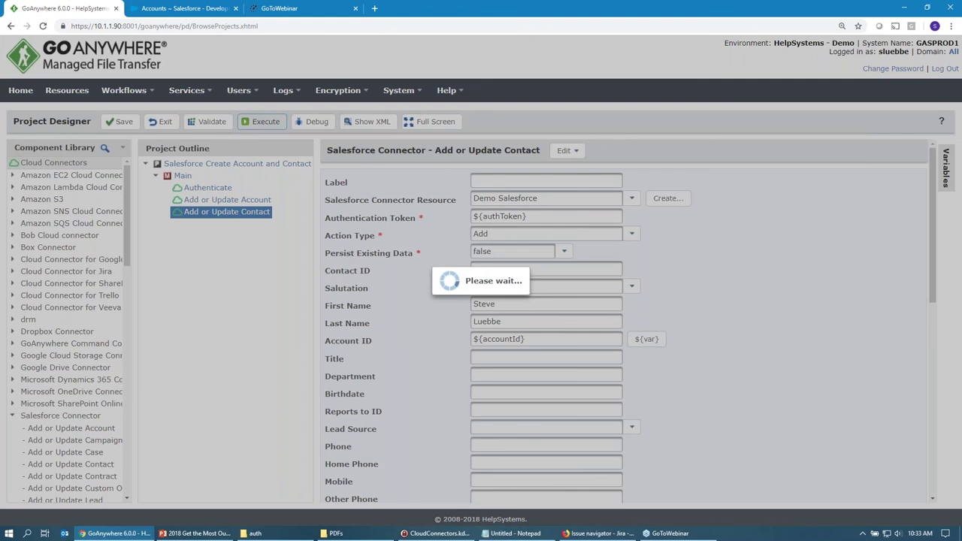
# Inspect the job log's Authenticate entries, then refresh Salesforce accounts to reveal Cloud Connectors LLC.
pyautogui.click(190, 11)
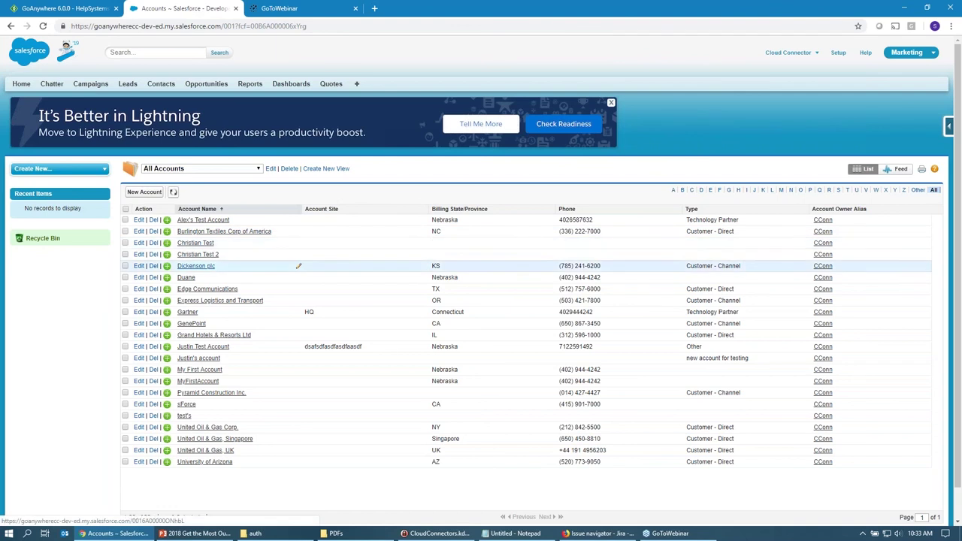
pyautogui.hotkey('ctrl', 'pageup')
pyautogui.click(369, 192)
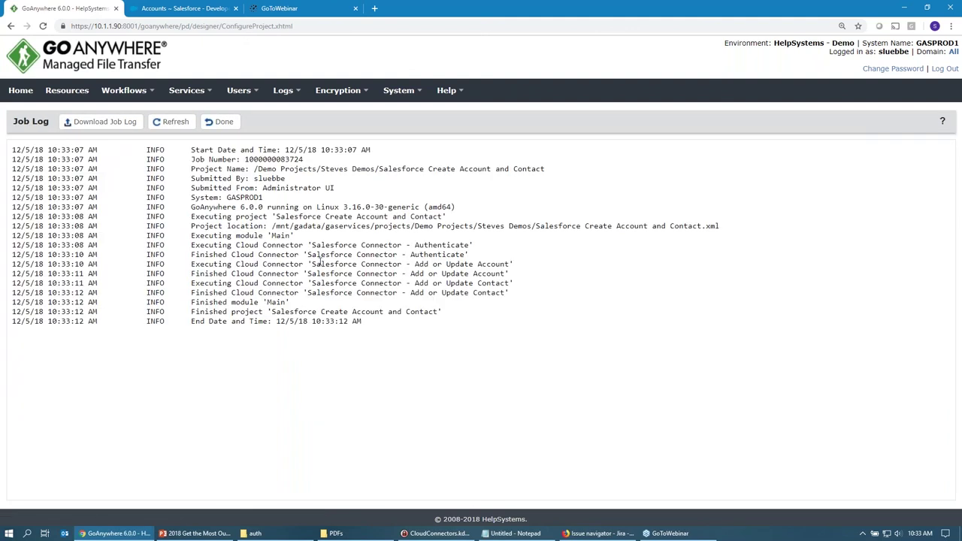
pyautogui.moveTo(312, 246); pyautogui.dragTo(337, 257)
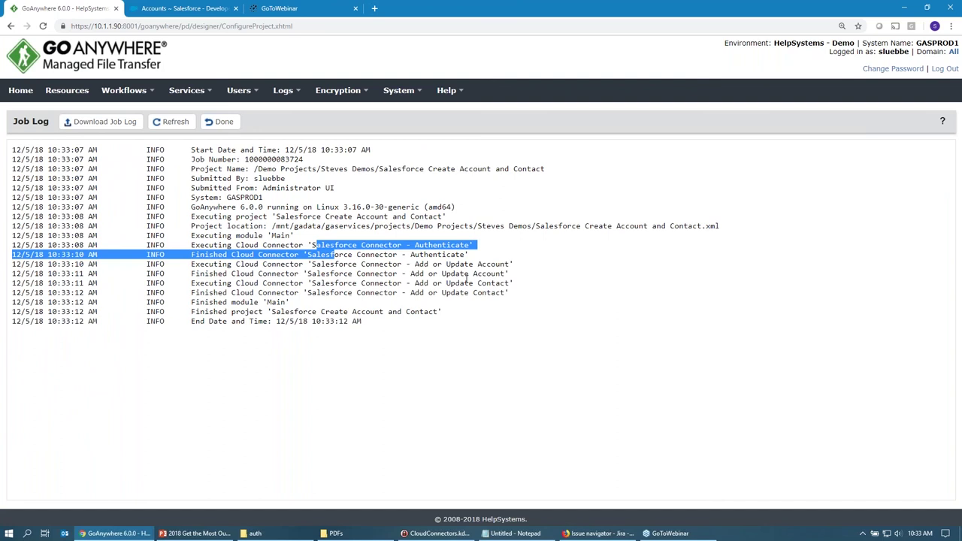
pyautogui.click(174, 7)
pyautogui.click(173, 193)
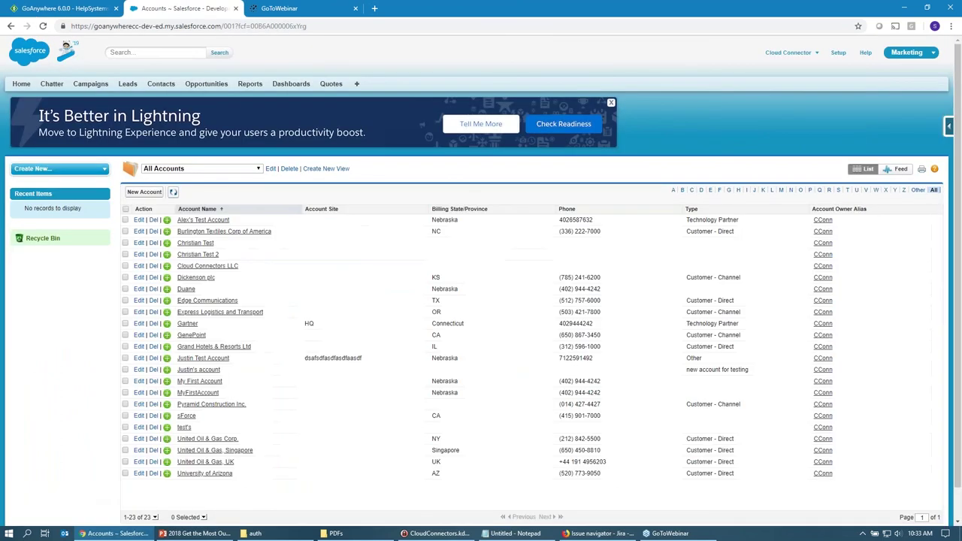
# Open the Cloud Connectors LLC account, verify its one contact, then return to GoAnywhere.
pyautogui.click(194, 266)
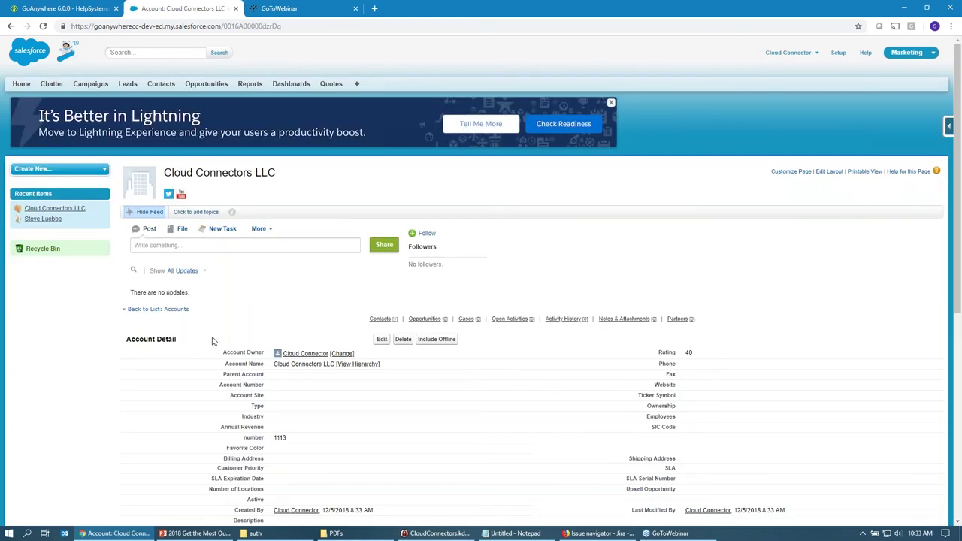
pyautogui.scroll(-2, 210, 339)
pyautogui.doubleClick(160, 420)
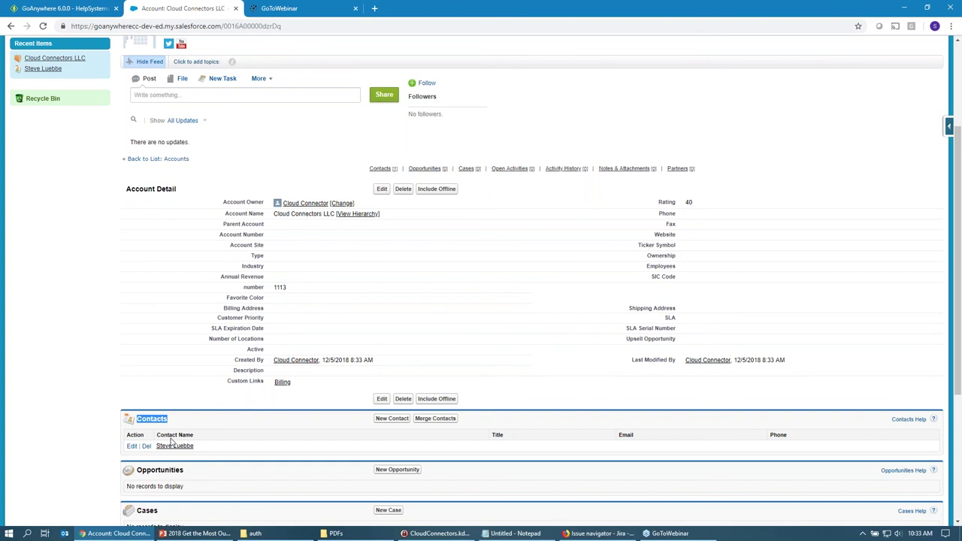
pyautogui.click(78, 12)
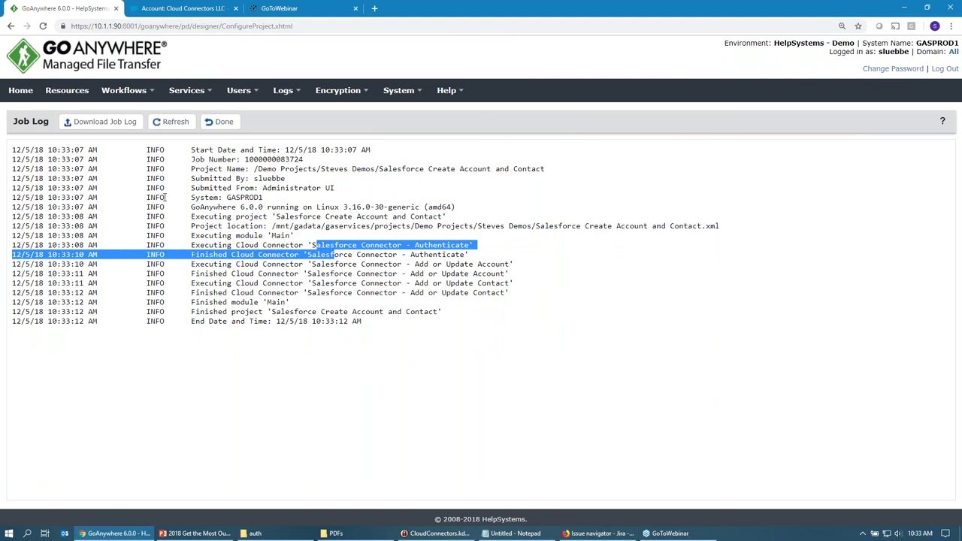
# Leave the job log, filter projects by 'votiro' and open the Votiro project.
pyautogui.click(219, 121)
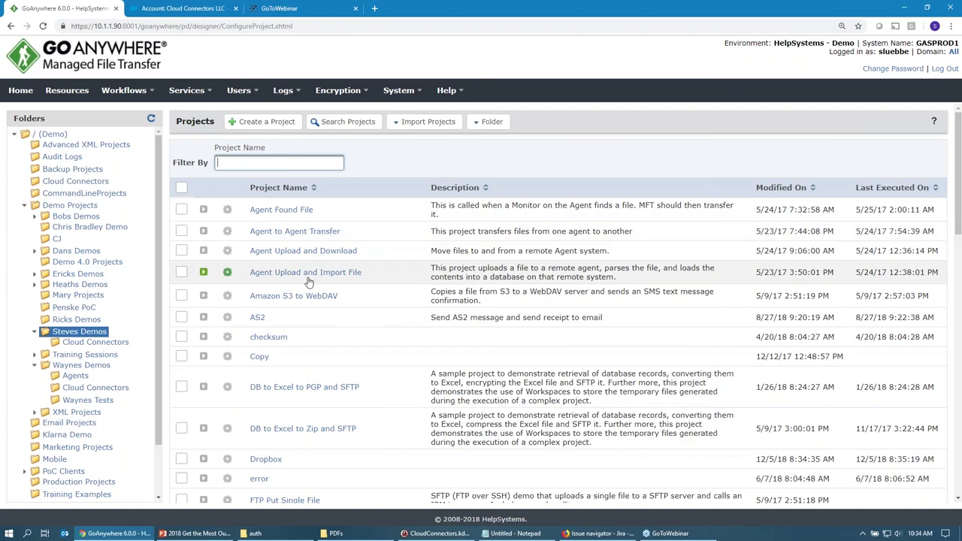
pyautogui.write('voti')
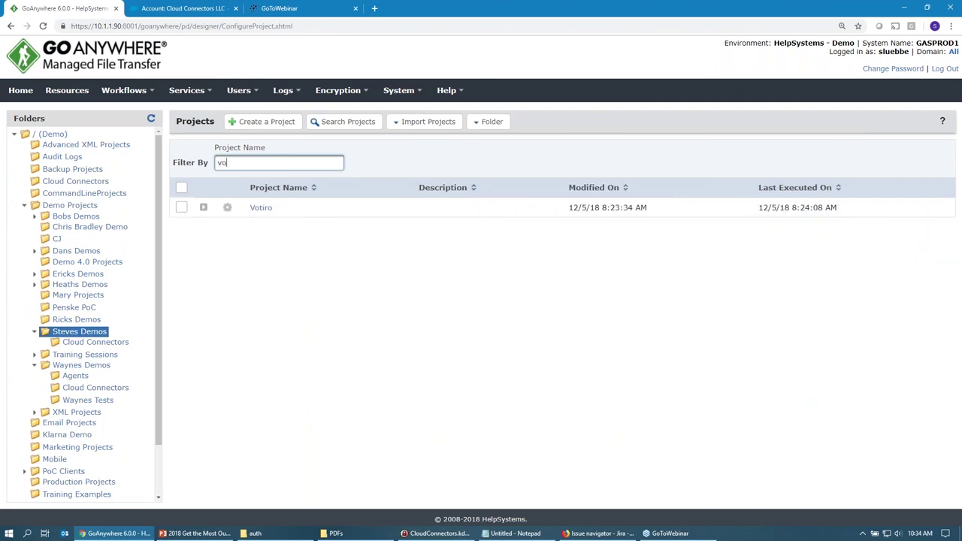
pyautogui.write('ro')
pyautogui.click(260, 210)
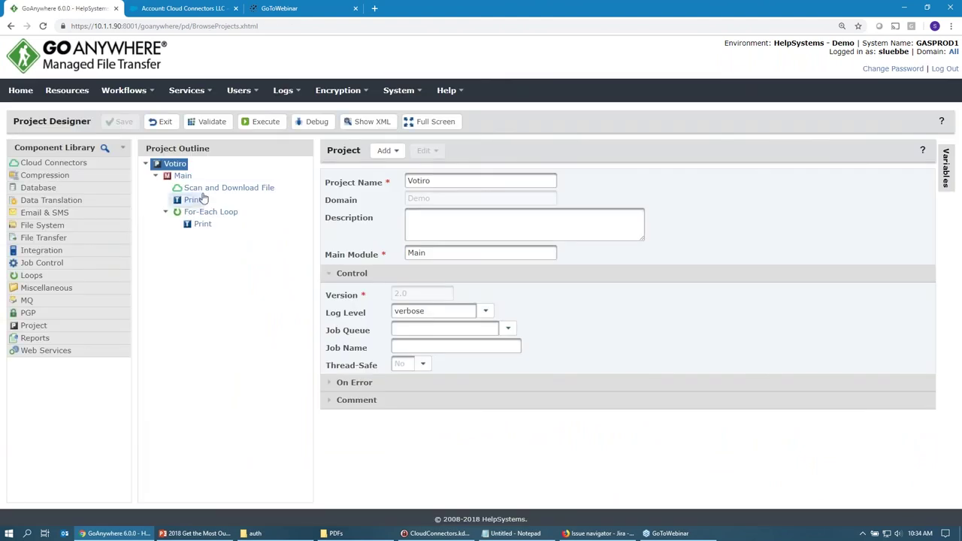
# Expand Cloud Connectors > Votiro Cloud Connector to list its actions, then bring up the PDFs folder.
pyautogui.click(45, 163)
pyautogui.scroll(-3, 60, 352)
pyautogui.click(57, 329)
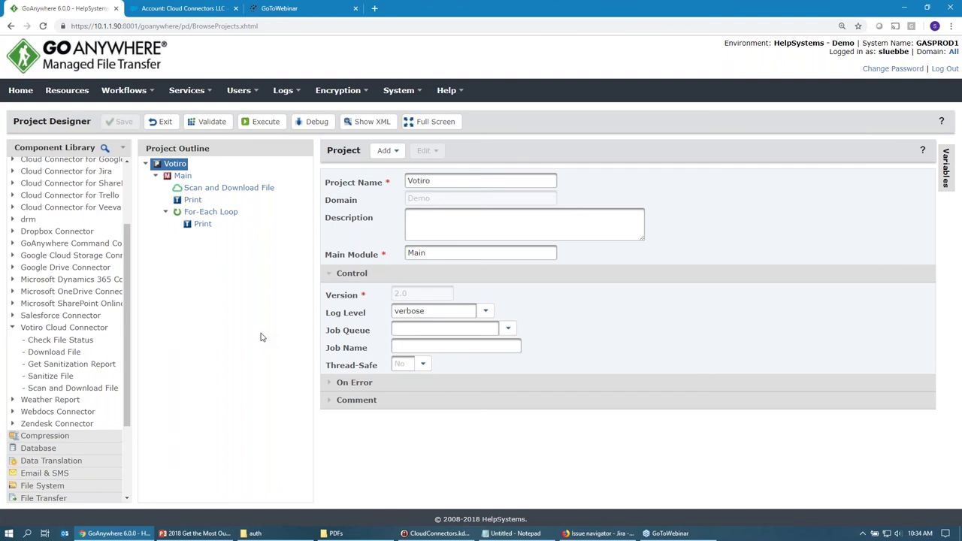
pyautogui.moveTo(348, 537)
pyautogui.click(357, 495)
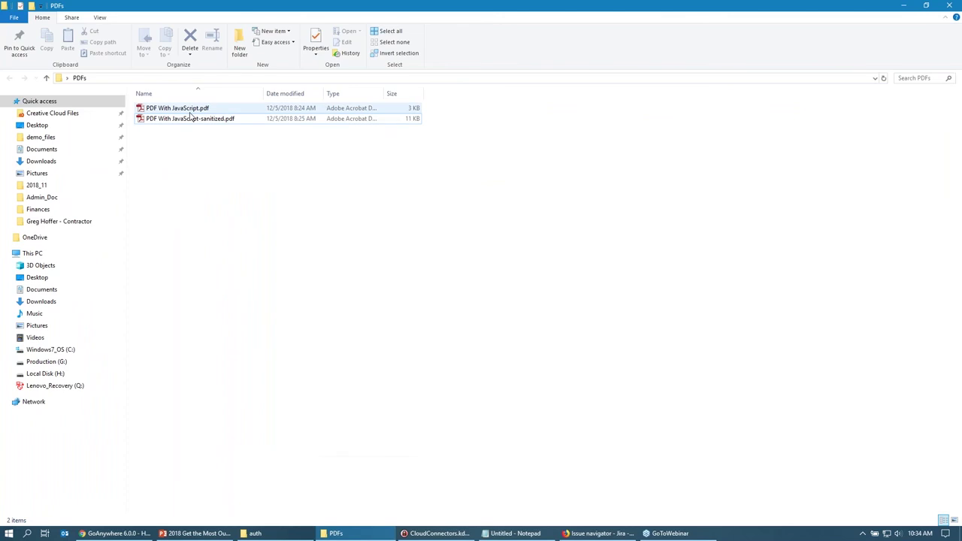
# Open PDF With JavaScript.pdf from the PDFs folder in Adobe Reader.
pyautogui.doubleClick(188, 111)
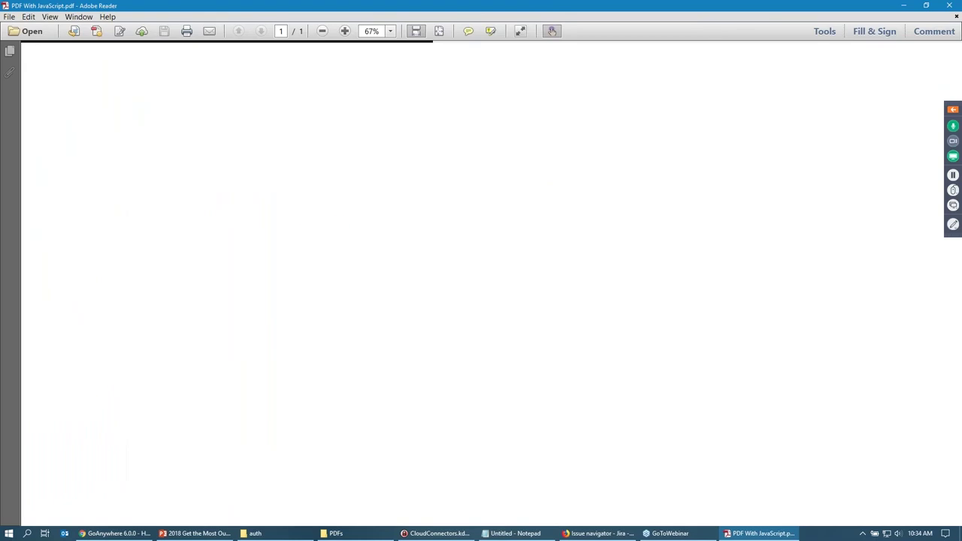
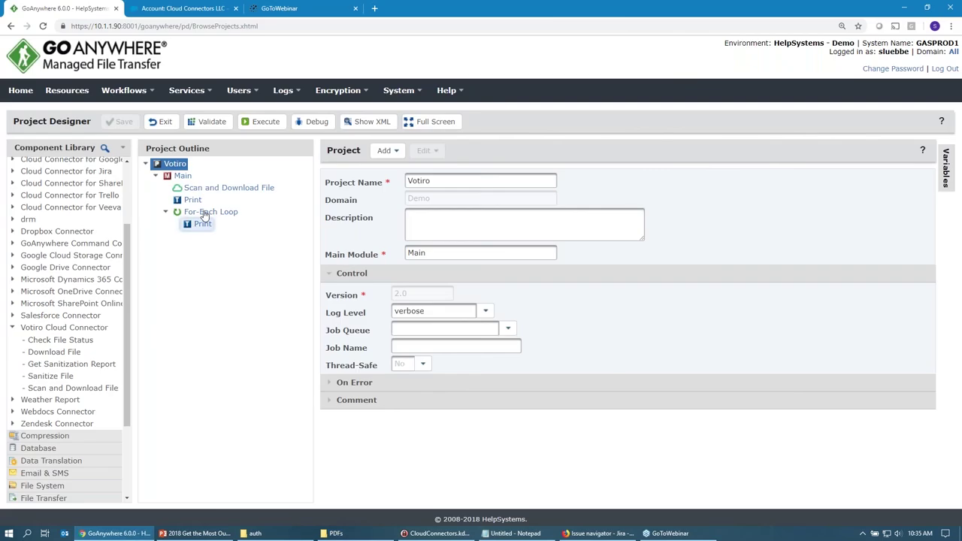
# Review the Scan and Download File task's source PDF and sanitized destination file names, then the Print and For-Each Loop tasks.
pyautogui.click(198, 189)
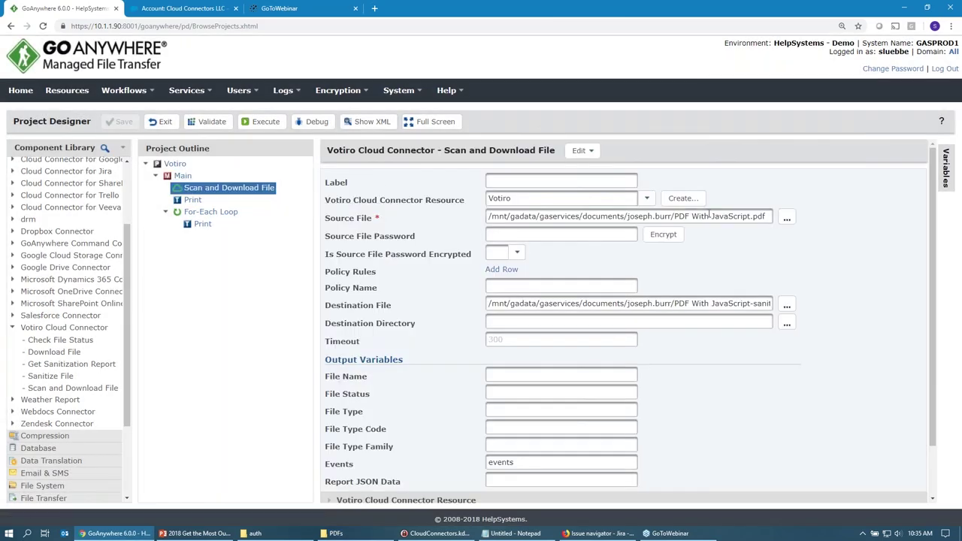
pyautogui.moveTo(679, 217); pyautogui.dragTo(765, 217)
pyautogui.click(781, 256)
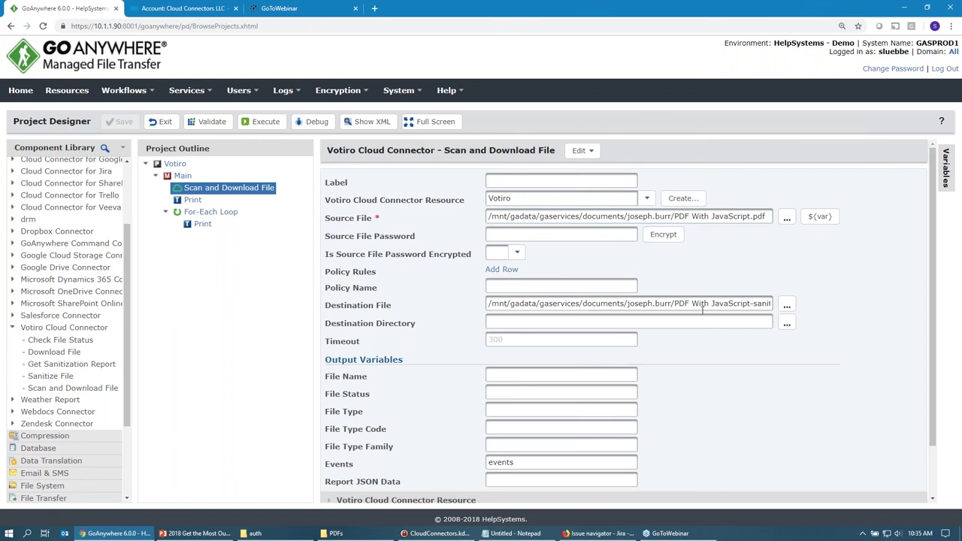
pyautogui.moveTo(678, 303); pyautogui.dragTo(801, 301)
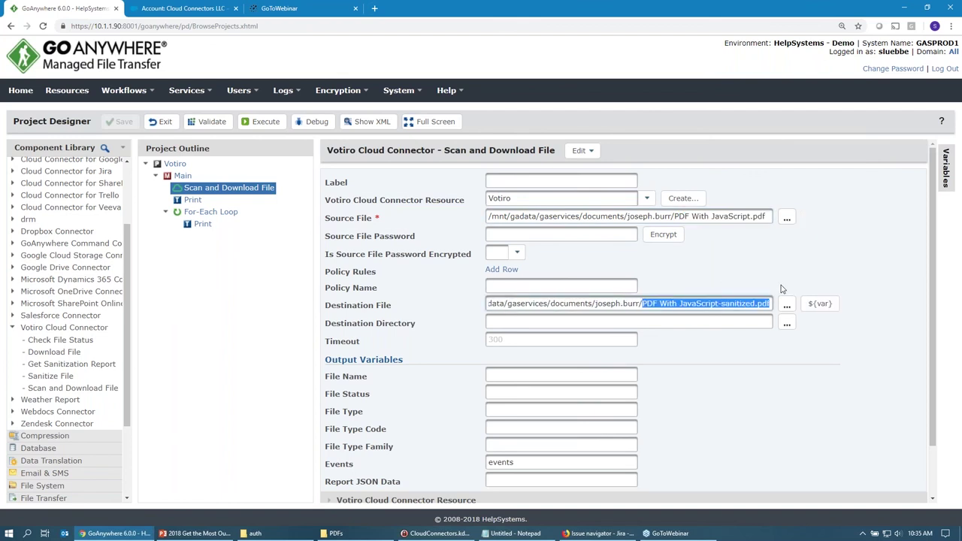
pyautogui.click(772, 273)
pyautogui.click(192, 199)
pyautogui.click(203, 214)
# After showing the loop's Print task, execute the Votiro project and open PDF With JavaScript-sanitized.pdf from the PDFs folder.
pyautogui.click(202, 224)
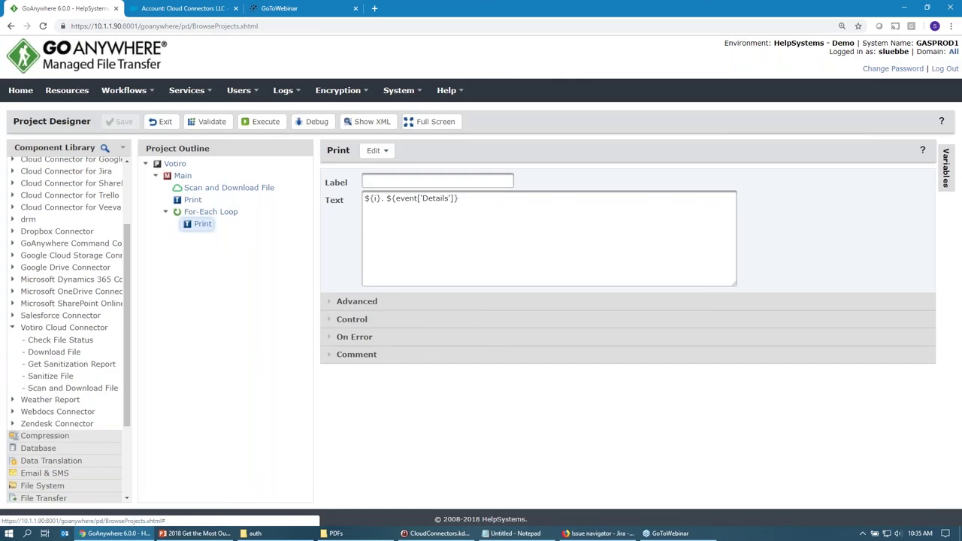
pyautogui.click(263, 127)
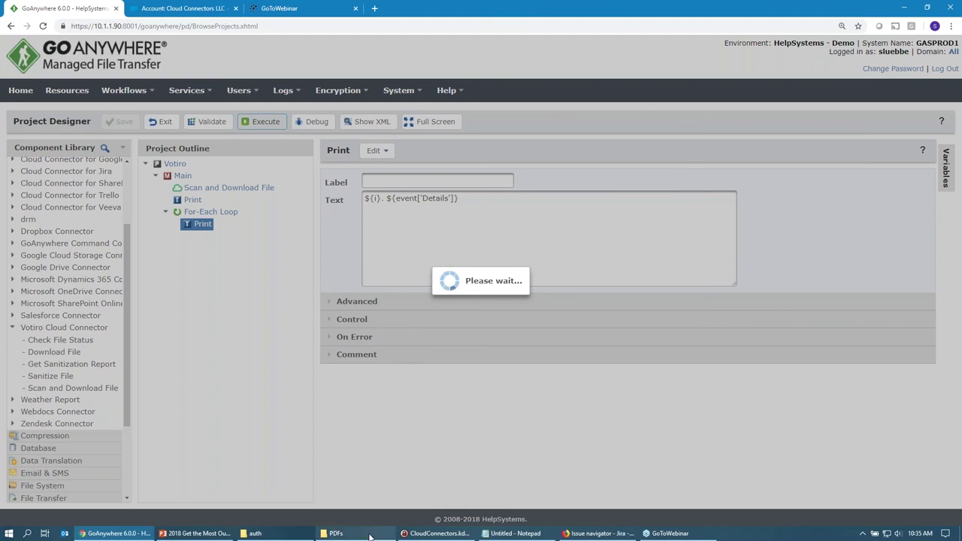
pyautogui.click(332, 533)
pyautogui.doubleClick(194, 121)
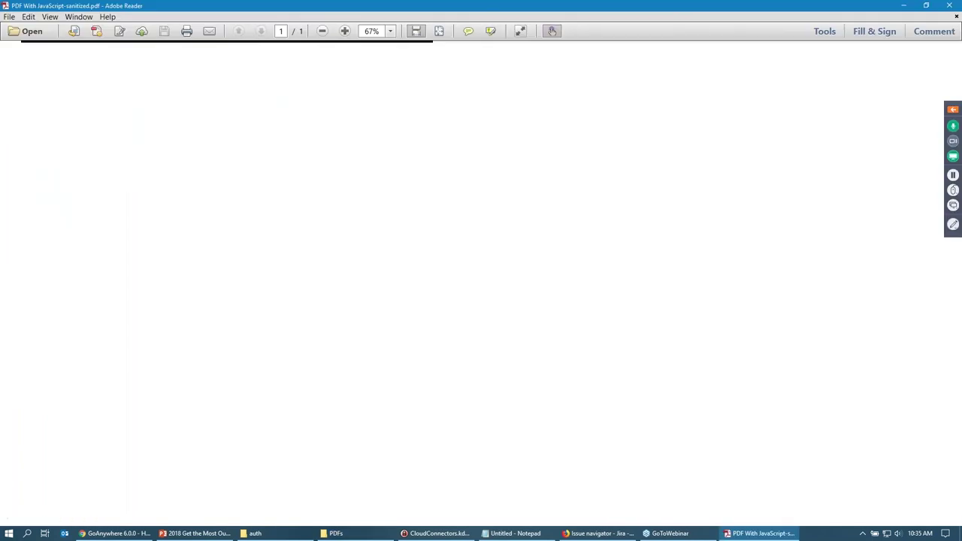
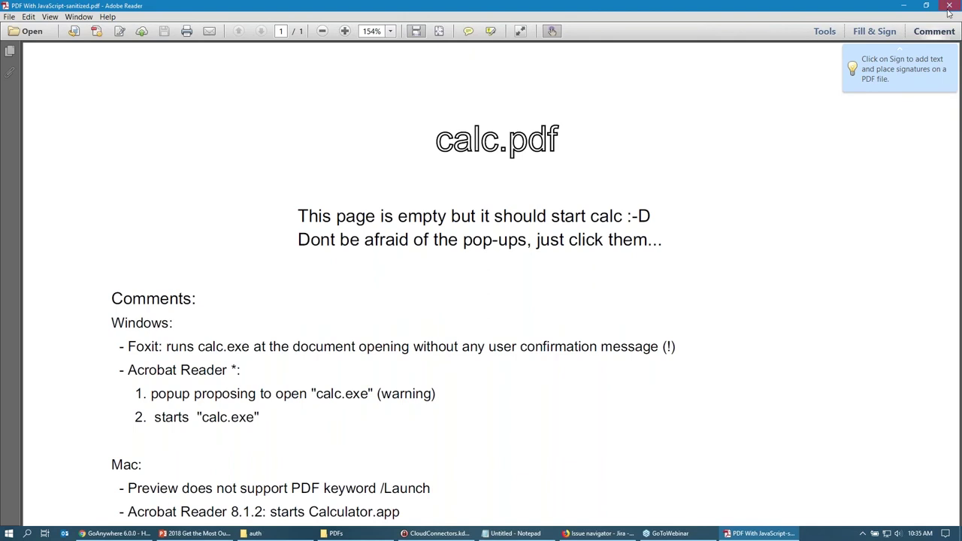
# Close the PDF viewer and exit the Votiro project back to the projects list.
pyautogui.click(949, 6)
pyautogui.click(113, 533)
pyautogui.click(161, 121)
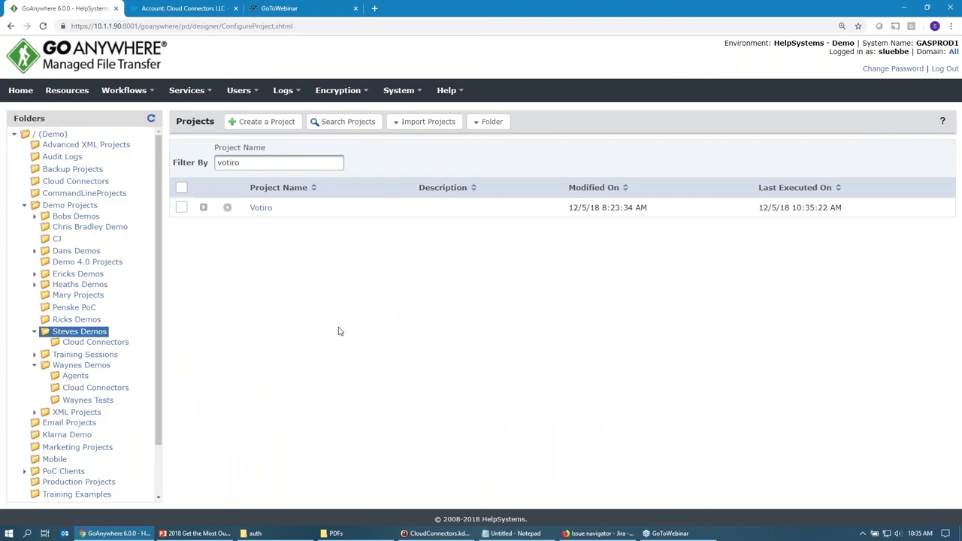
# Filter the projects list by 'drop' and open the Dropbox project.
pyautogui.doubleClick(228, 162)
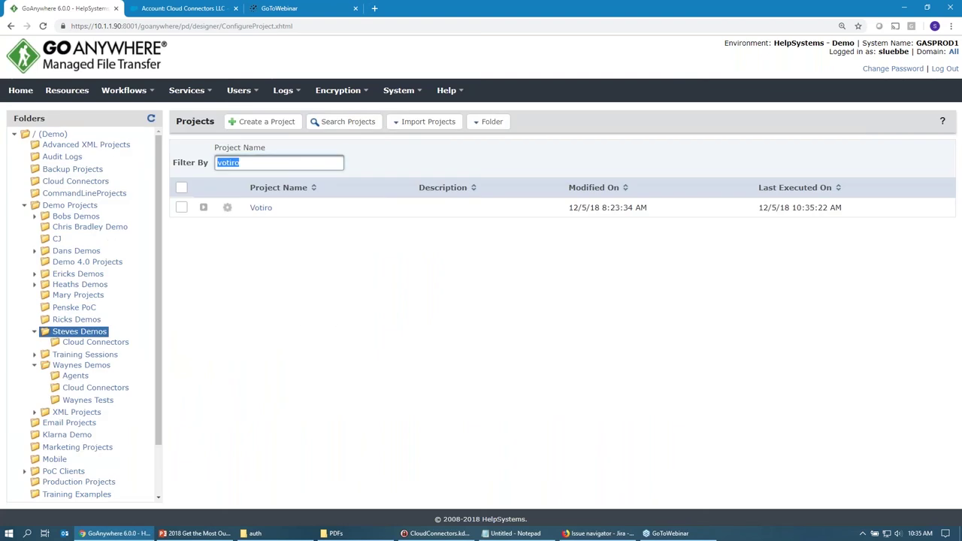
pyautogui.press('BackSpace')
pyautogui.write('drop')
pyautogui.click(268, 211)
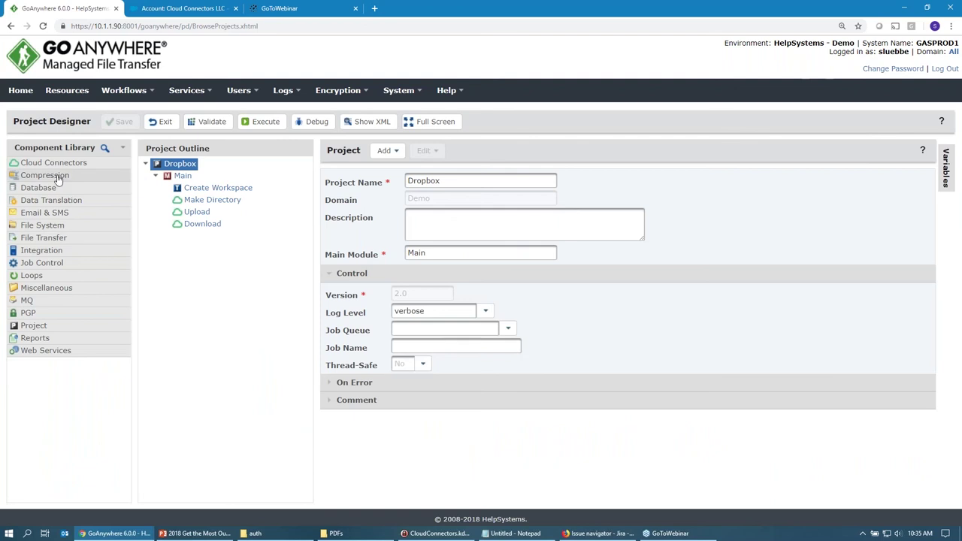
# Review Create Workspace and the Make Directory step for /newFolder, then show Dropbox's home file list.
pyautogui.click(225, 189)
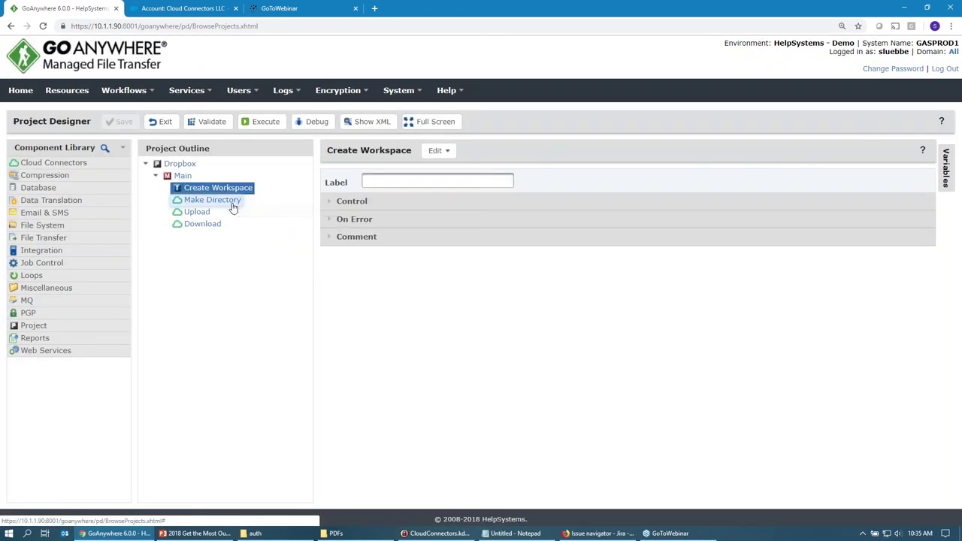
pyautogui.click(232, 205)
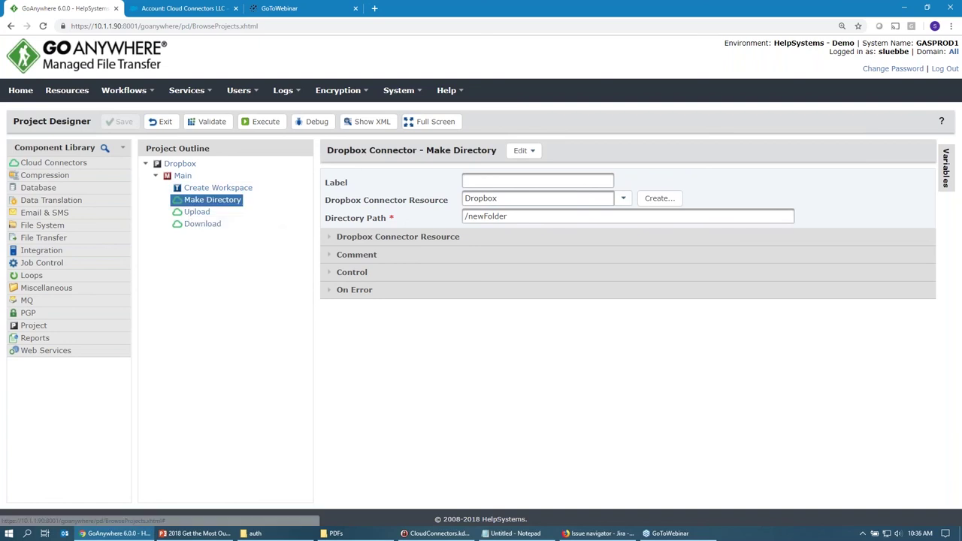
pyautogui.moveTo(426, 151); pyautogui.dragTo(498, 154)
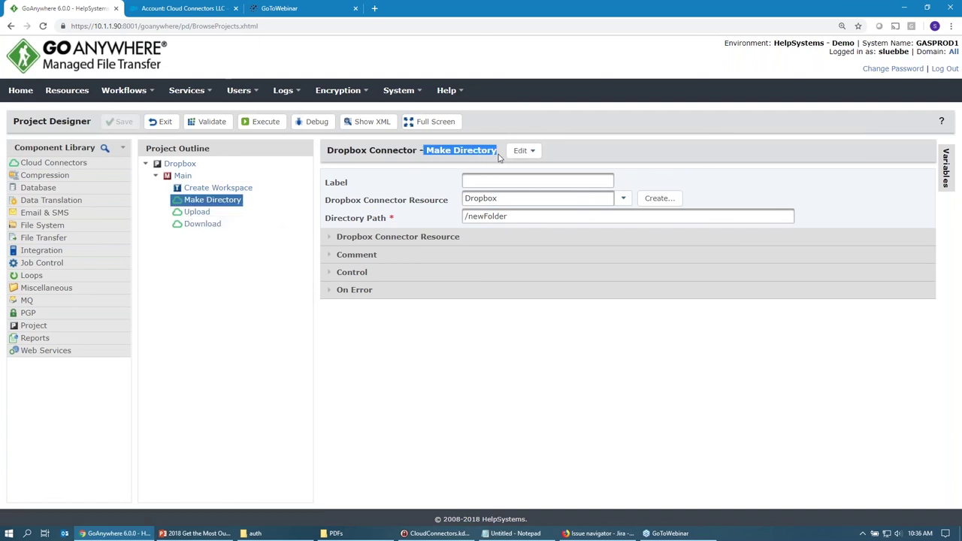
pyautogui.click(511, 199)
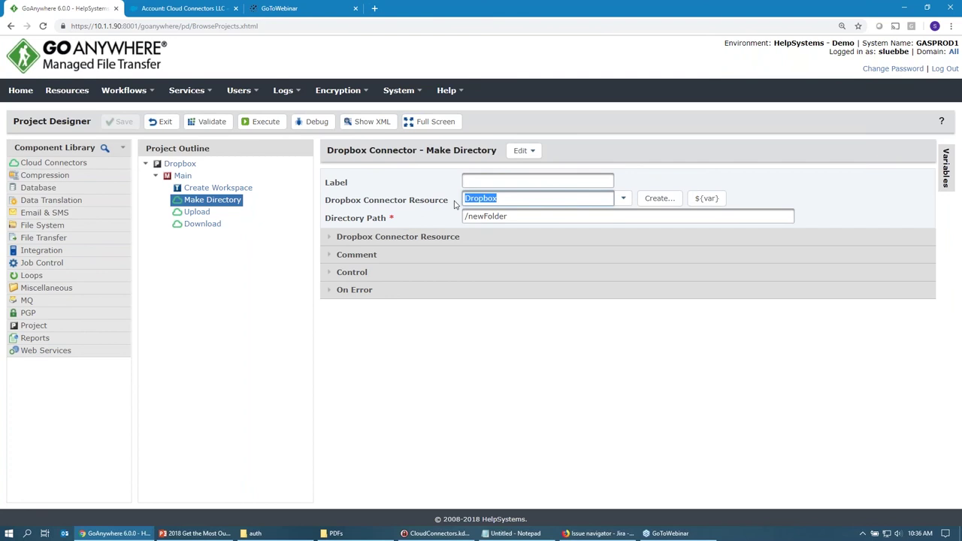
pyautogui.press('Tab')
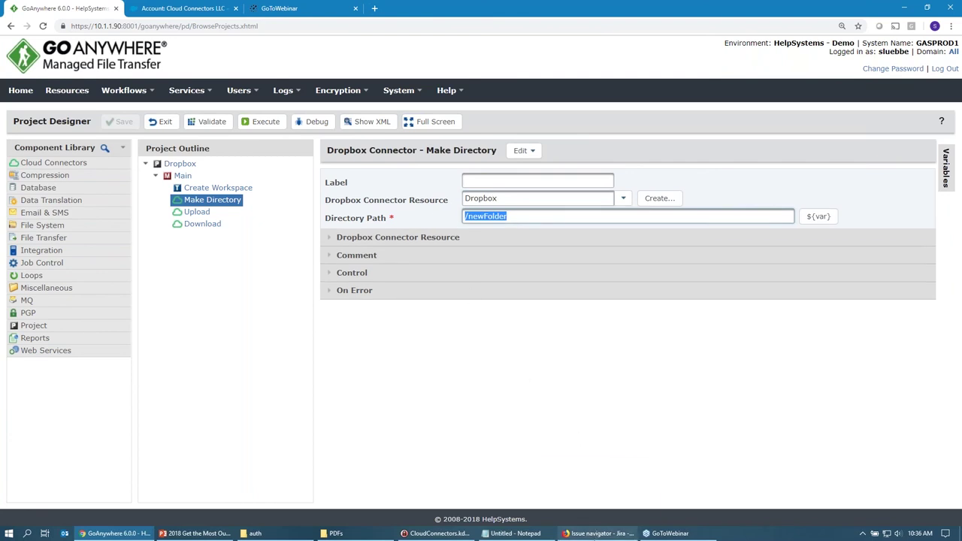
pyautogui.click(597, 533)
pyautogui.click(173, 8)
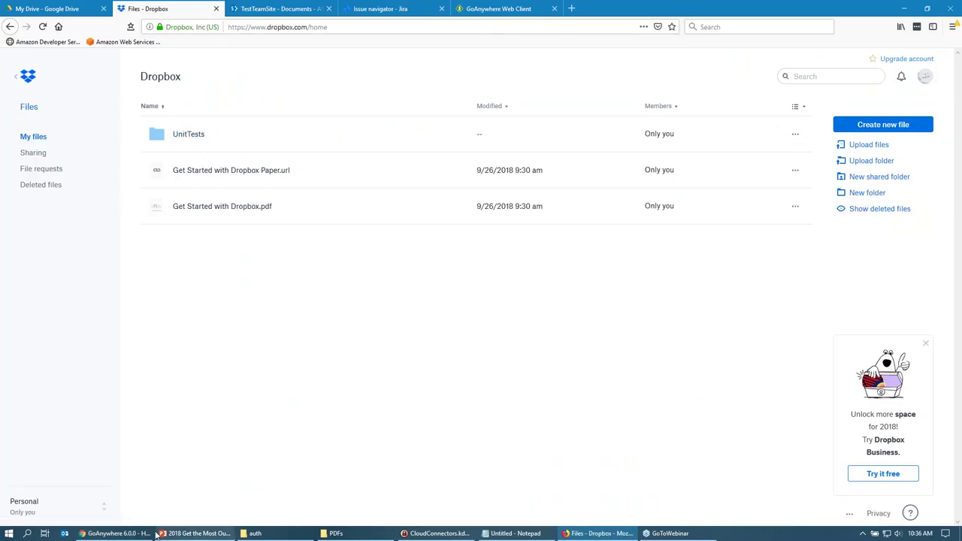
# Back in GoAnywhere, review the Upload step sending audit_report.log to Dropbox's /newFolder.
pyautogui.click(108, 533)
pyautogui.click(522, 214)
pyautogui.moveTo(519, 216); pyautogui.dragTo(442, 217)
pyautogui.click(196, 212)
pyautogui.moveTo(633, 215); pyautogui.dragTo(705, 216)
pyautogui.moveTo(514, 252); pyautogui.dragTo(425, 262)
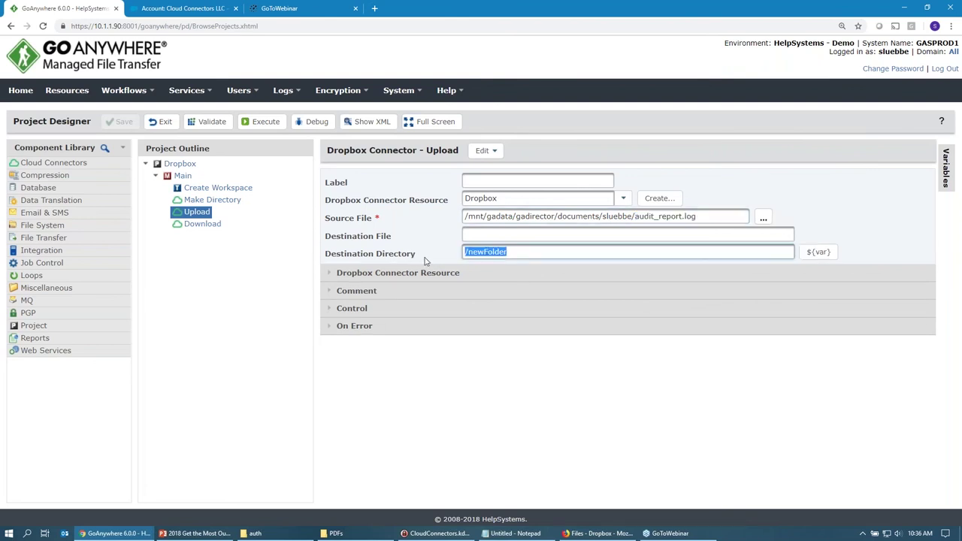
# Check the Download step for audit_report.log into the job workspace, then execute the project.
pyautogui.click(214, 226)
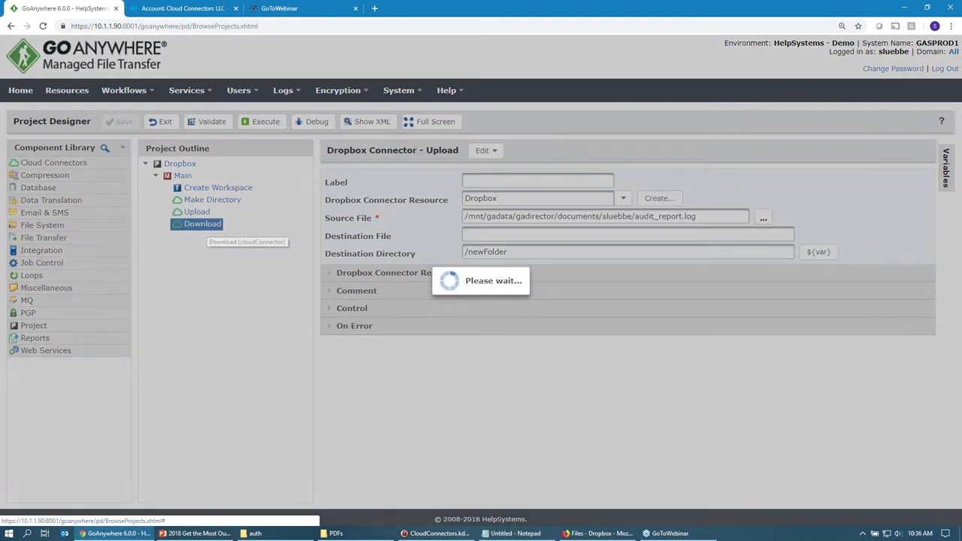
pyautogui.moveTo(497, 198); pyautogui.dragTo(464, 199)
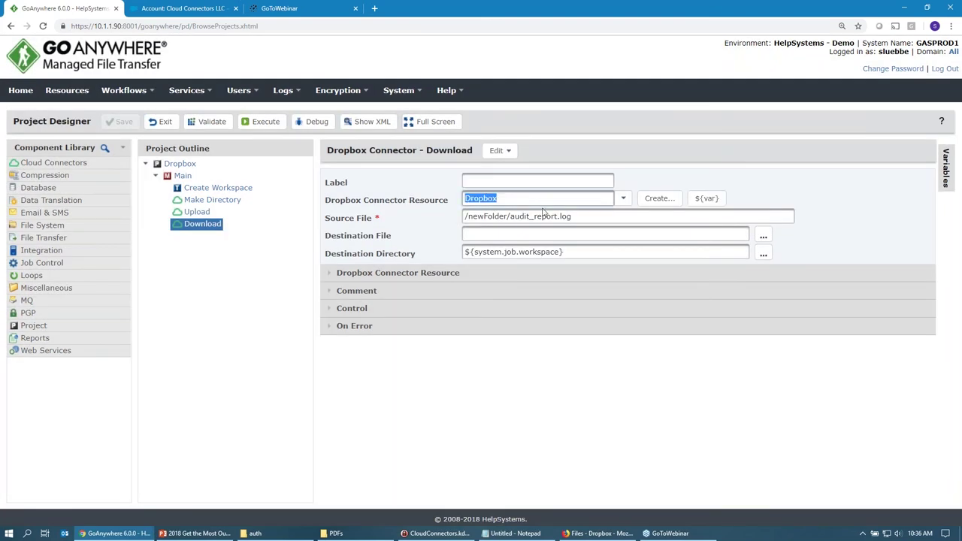
pyautogui.moveTo(573, 216); pyautogui.dragTo(510, 216)
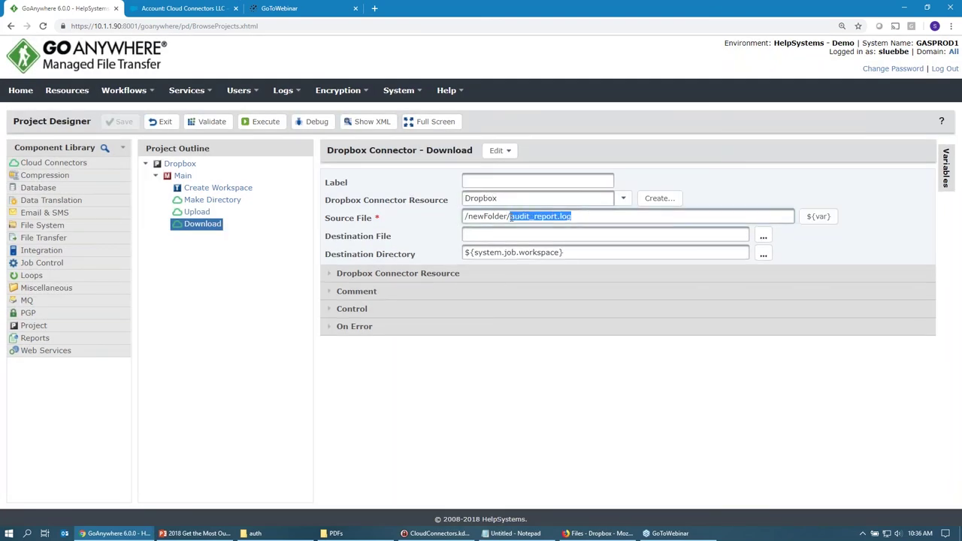
pyautogui.moveTo(575, 256); pyautogui.dragTo(449, 269)
pyautogui.click(428, 254)
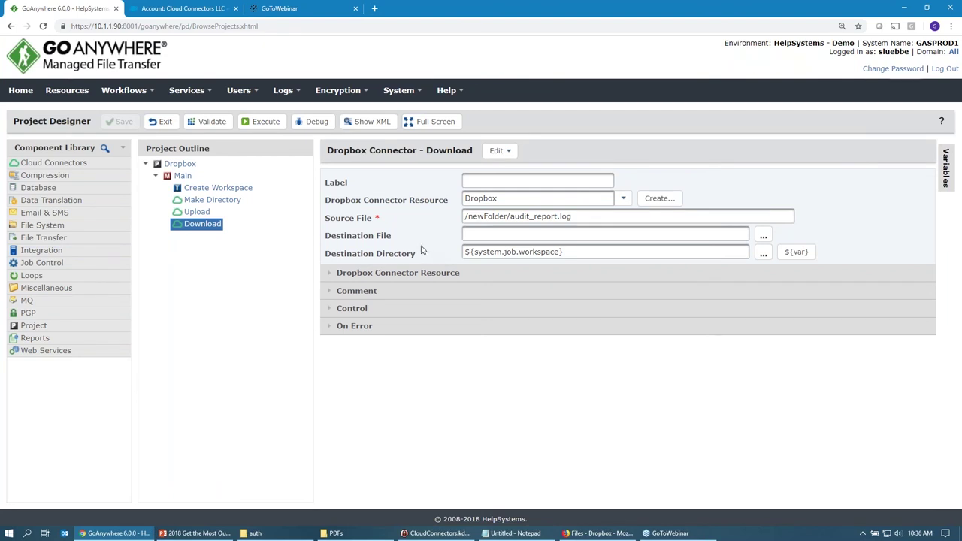
pyautogui.click(266, 122)
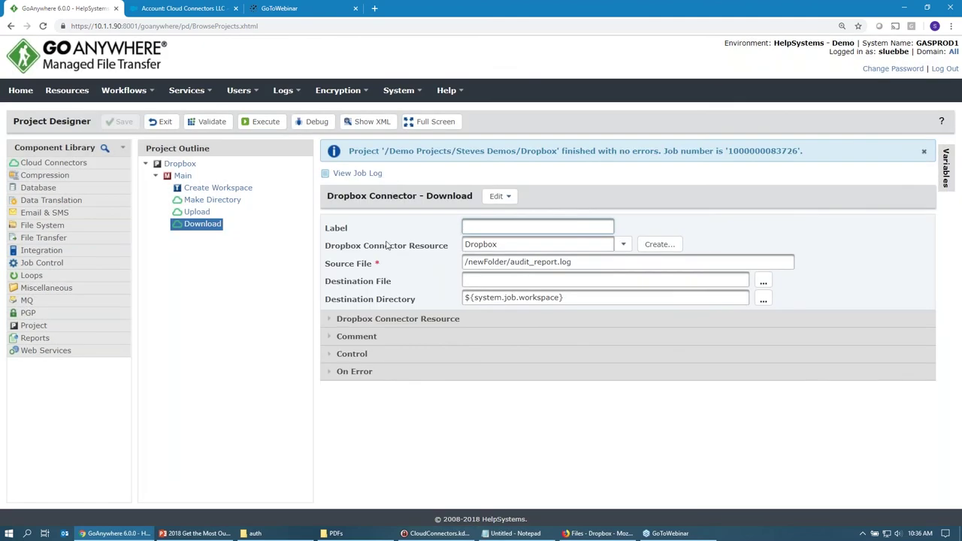
# Preview audit_report.log in Dropbox's newFolder, then exit Project Designer to the projects list.
pyautogui.click(598, 533)
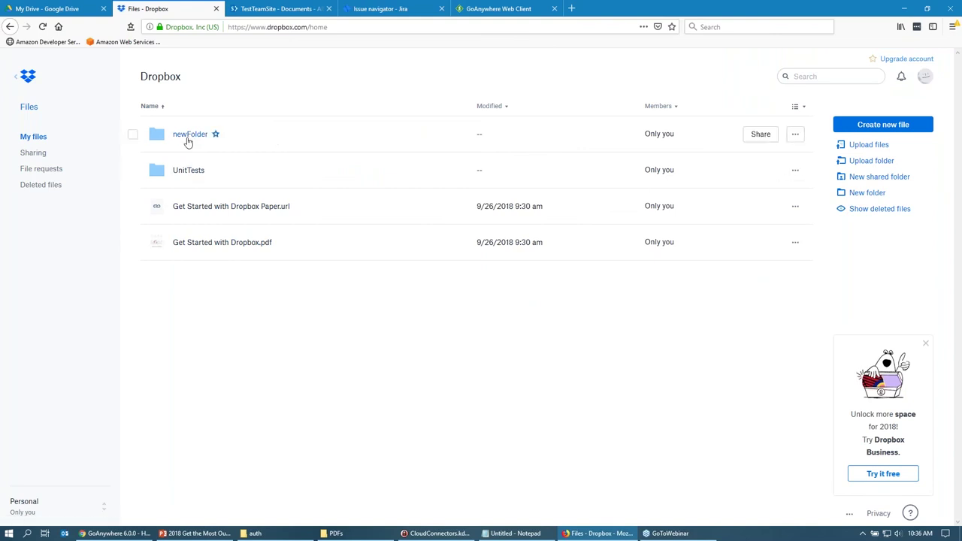
pyautogui.click(188, 139)
pyautogui.click(309, 141)
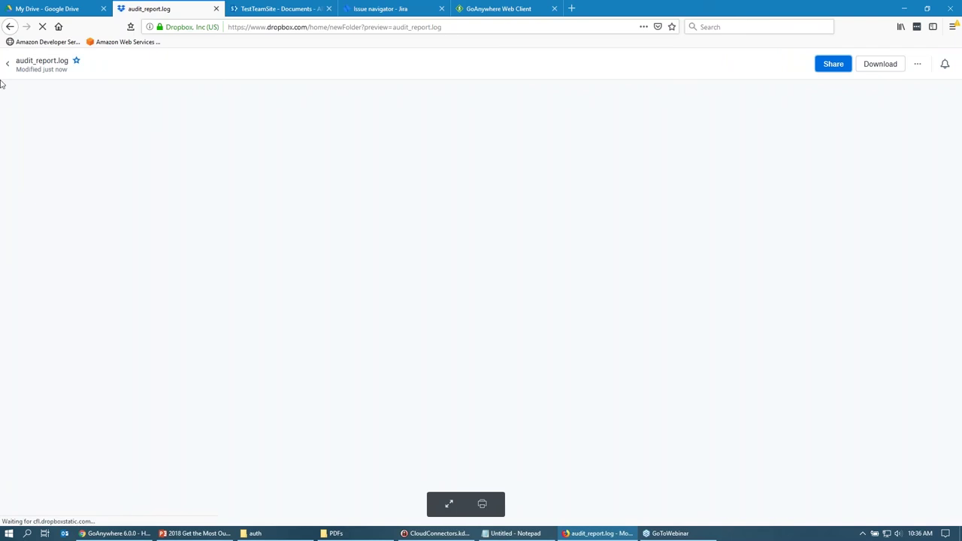
pyautogui.click(7, 63)
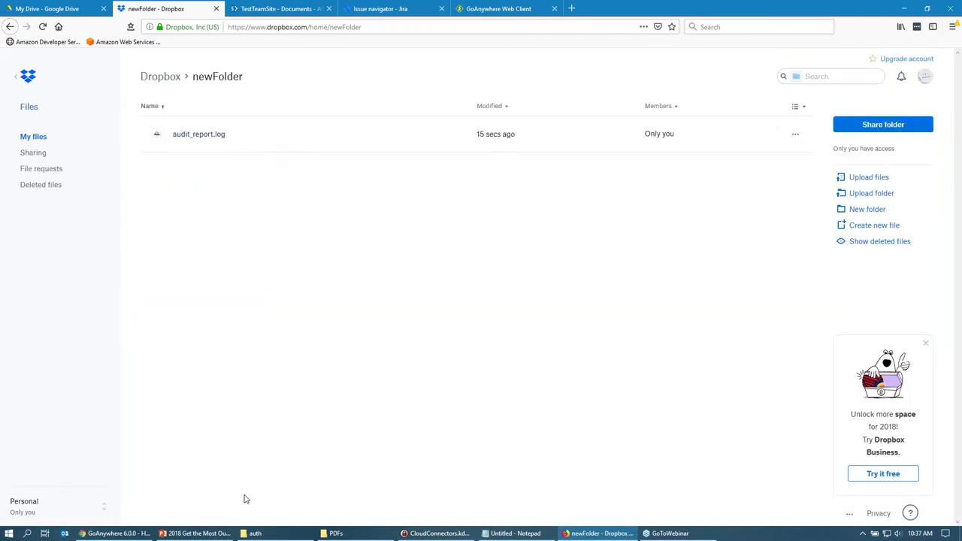
pyautogui.click(113, 533)
pyautogui.click(159, 123)
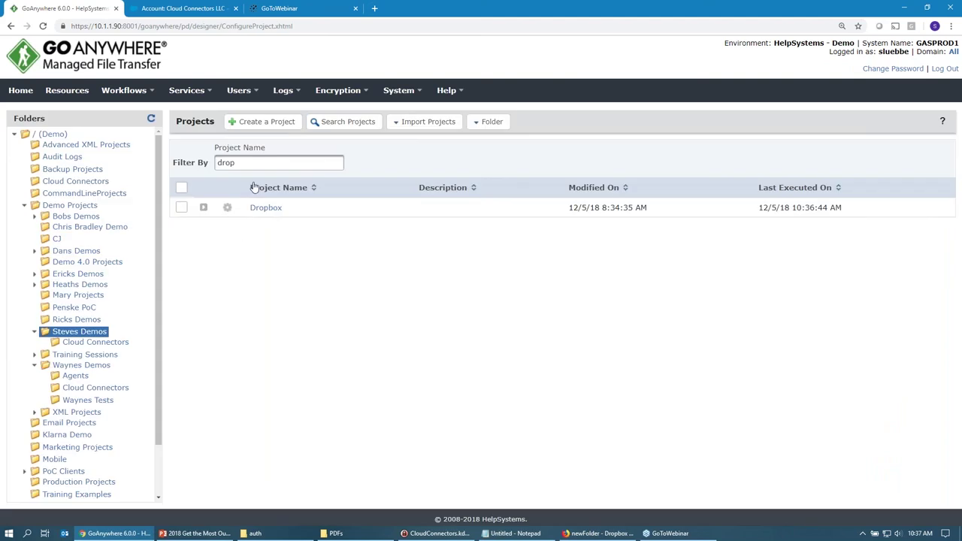
# Filter projects by 'sharepoint', open the SharePoint project, and expand Cloud Connectors.
pyautogui.doubleClick(227, 162)
pyautogui.write('sharepoint')
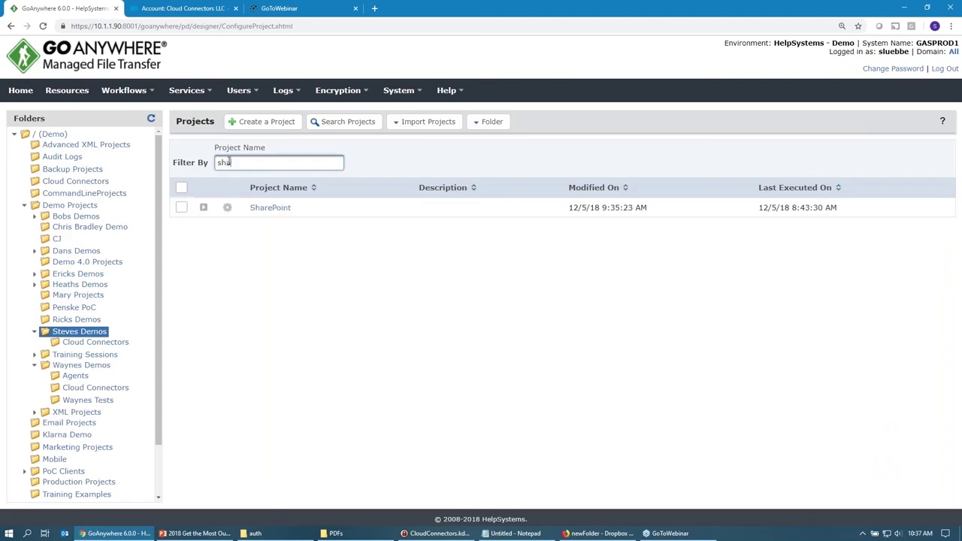
pyautogui.click(265, 208)
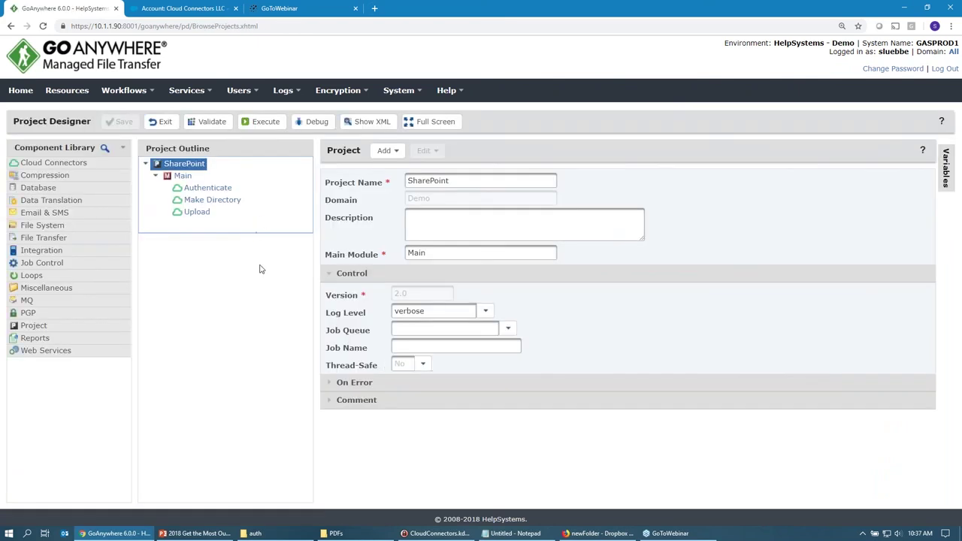
pyautogui.click(60, 169)
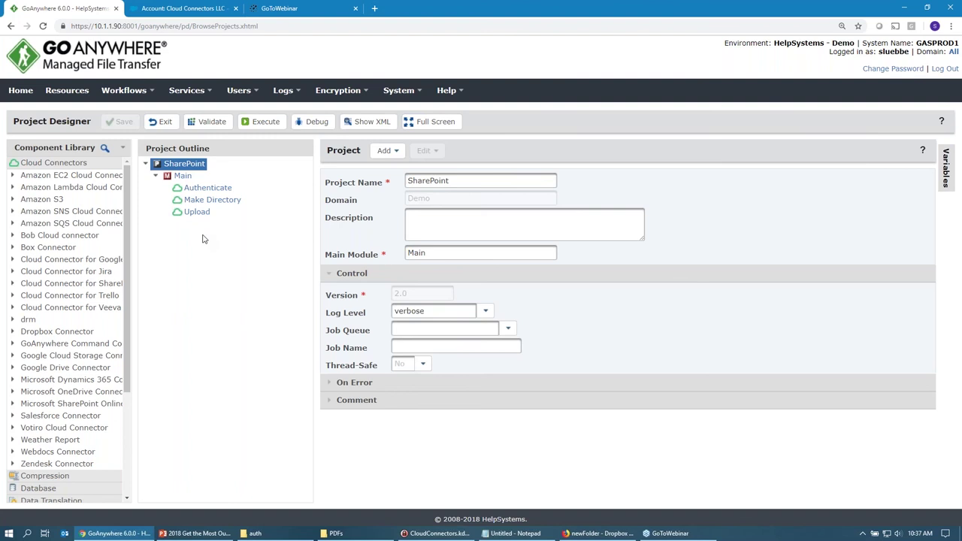
# Review the Authenticate step's sessionId output and the Make Directory /newFolder value.
pyautogui.click(203, 187)
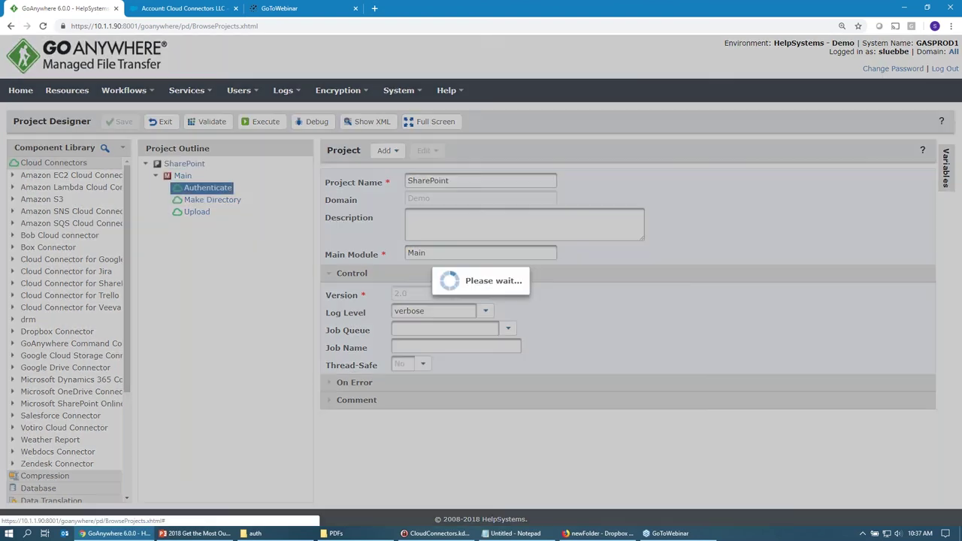
pyautogui.moveTo(584, 234); pyautogui.dragTo(503, 223)
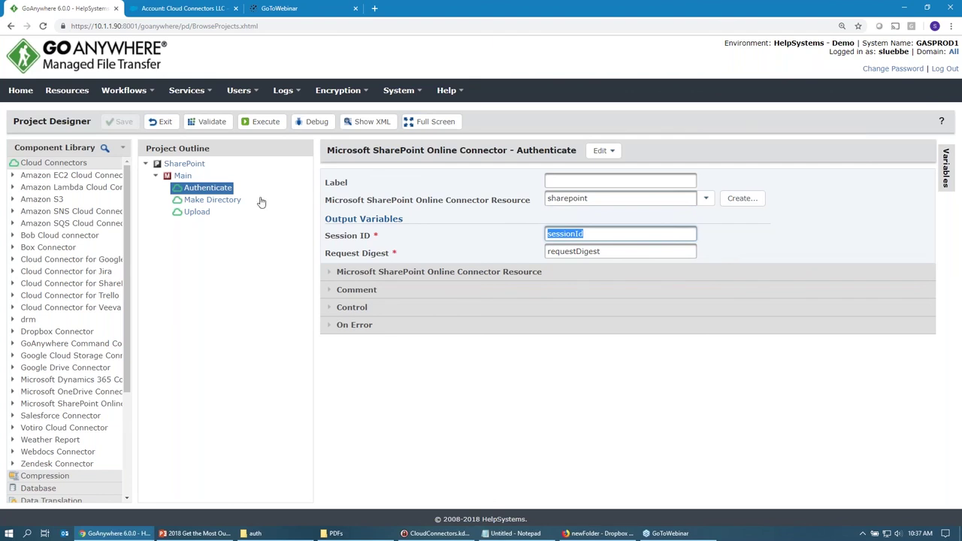
pyautogui.click(232, 201)
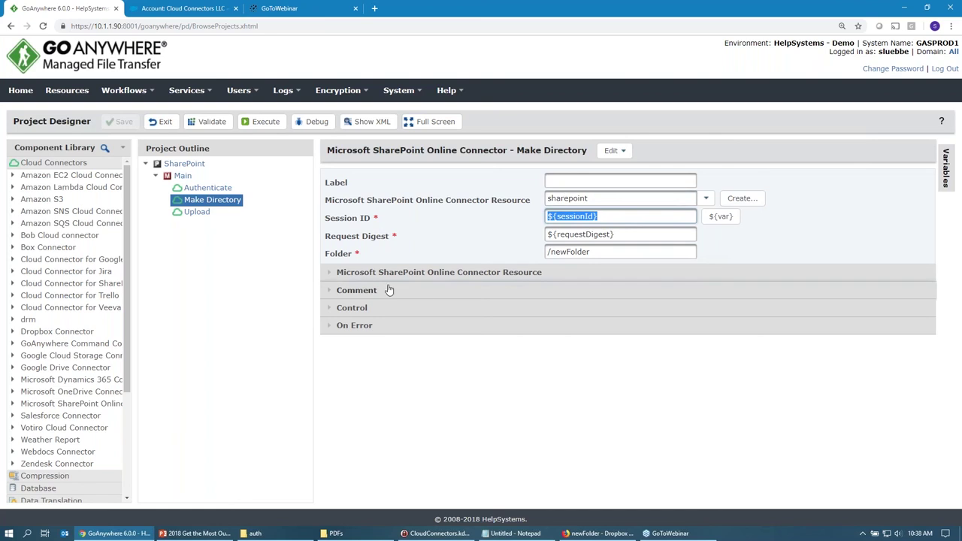
pyautogui.click(607, 256)
# Review the Upload step sending audit_report.log to /newFolder, then execute the project.
pyautogui.click(198, 212)
pyautogui.moveTo(793, 251); pyautogui.dragTo(715, 252)
pyautogui.click(616, 288)
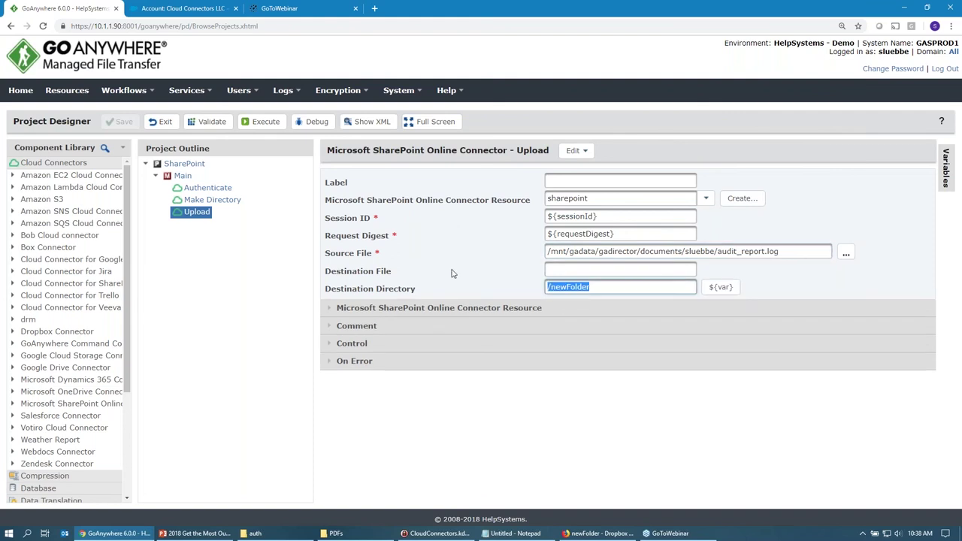
pyautogui.click(274, 127)
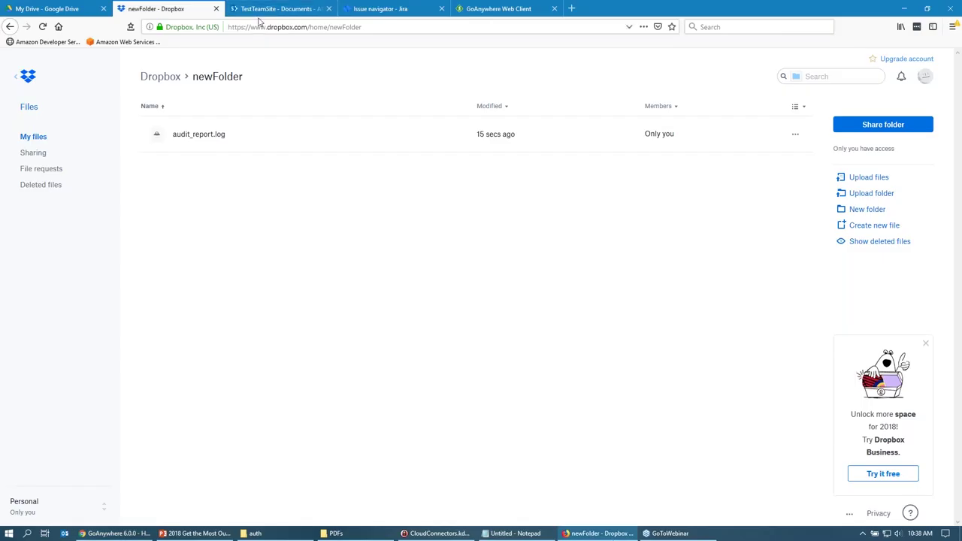
# Open newFolder in TestTeamSite's Documents library to confirm audit_report.log arrived.
pyautogui.click(266, 11)
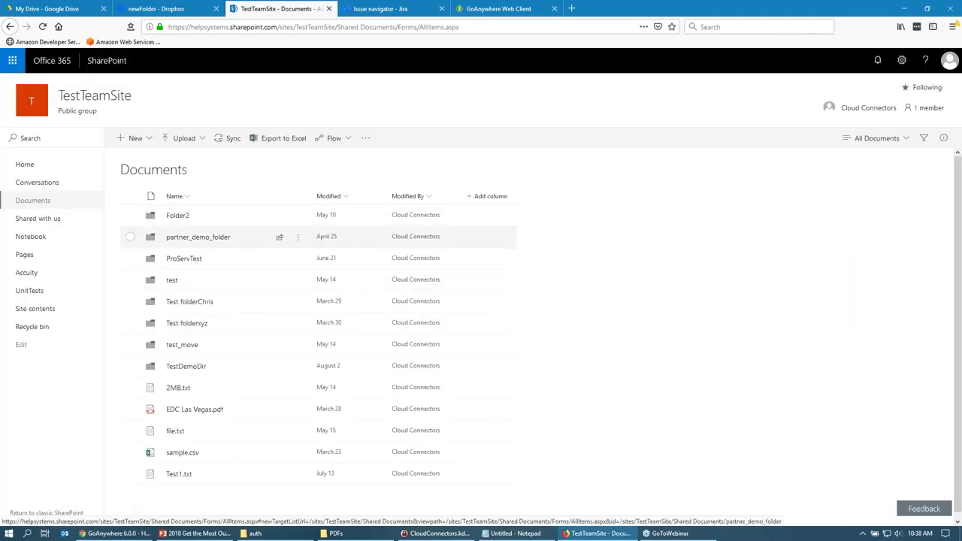
pyautogui.click(40, 217)
pyautogui.click(35, 205)
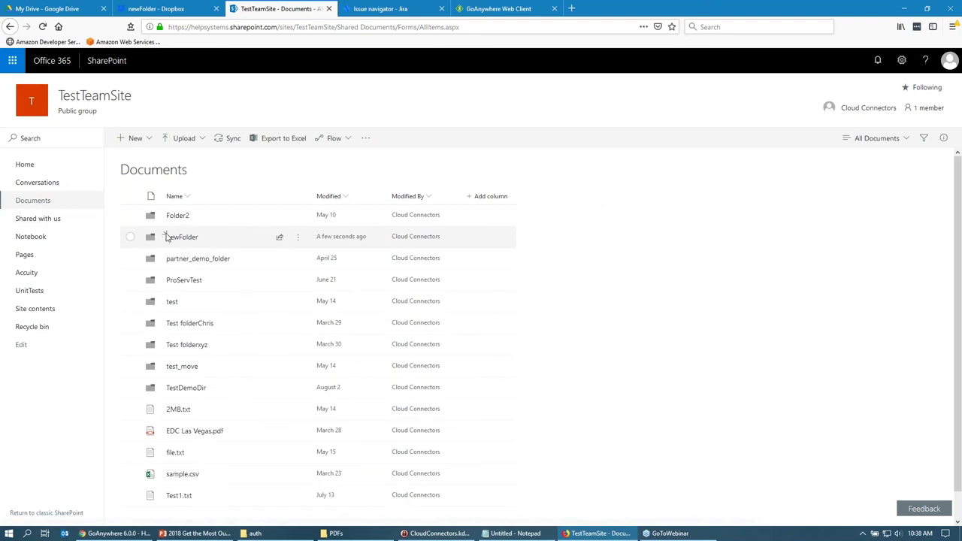
pyautogui.click(179, 239)
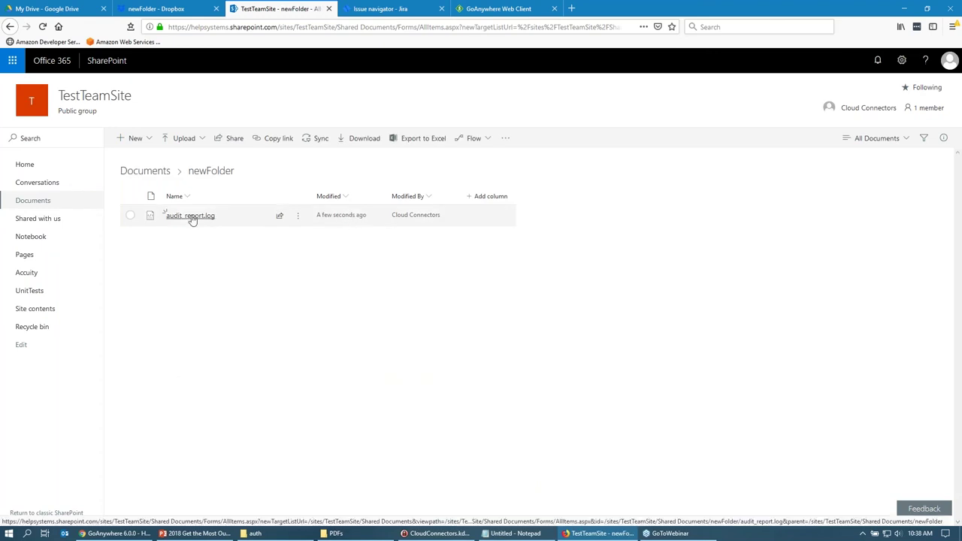
# Back in GoAnywhere, open the System > Cloud Connectors list.
pyautogui.moveTo(126, 534)
pyautogui.click(120, 534)
pyautogui.moveTo(396, 100)
pyautogui.click(401, 235)
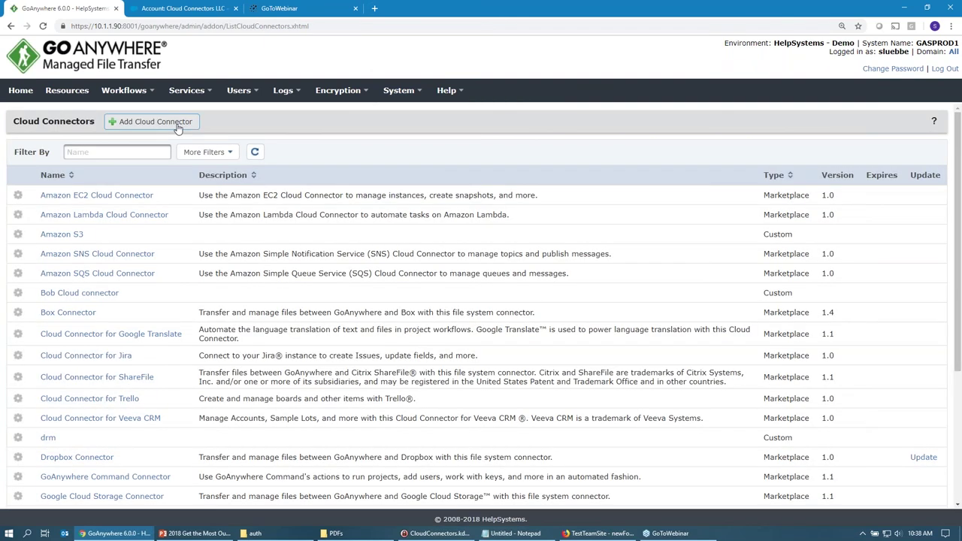
# Create a new cloud connector from scratch named 'Weather Service'.
pyautogui.click(178, 126)
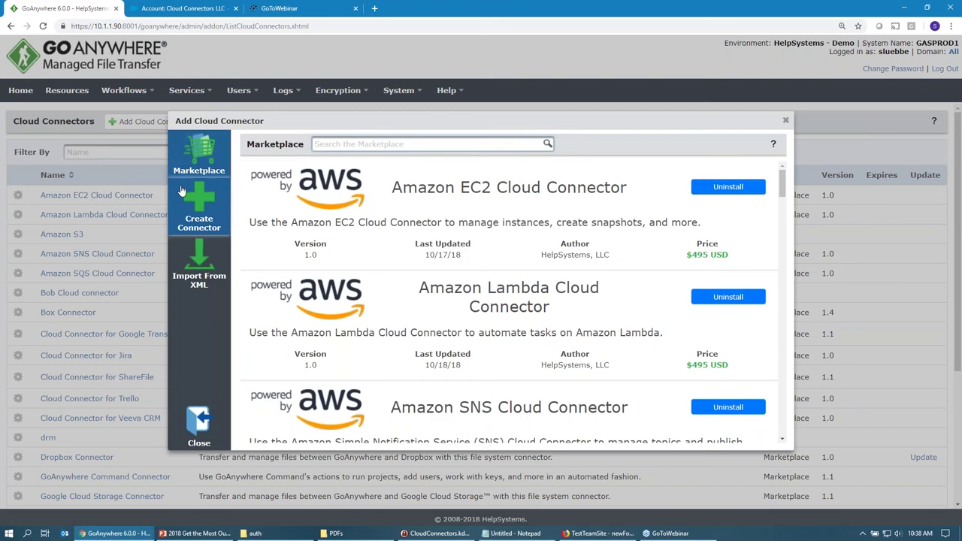
pyautogui.click(199, 205)
pyautogui.click(383, 175)
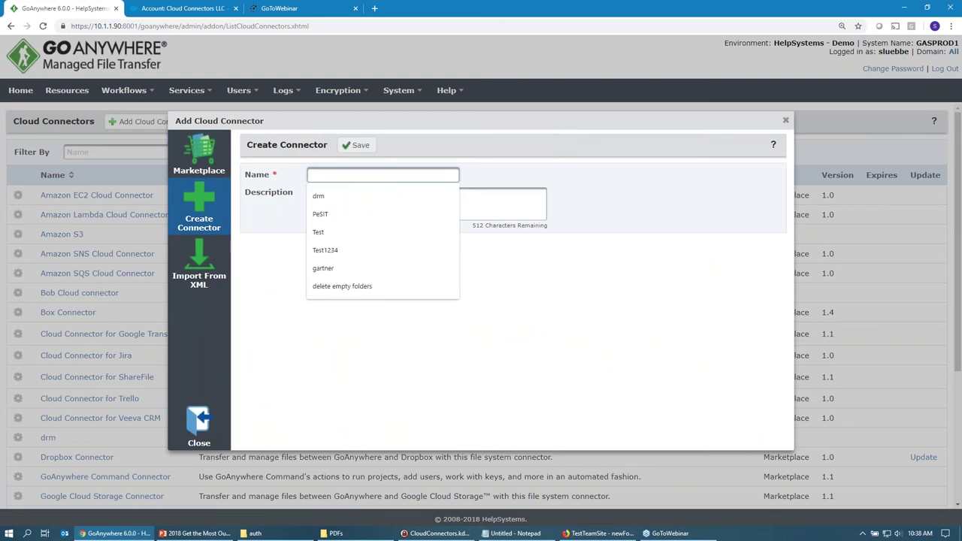
pyautogui.write('Wea')
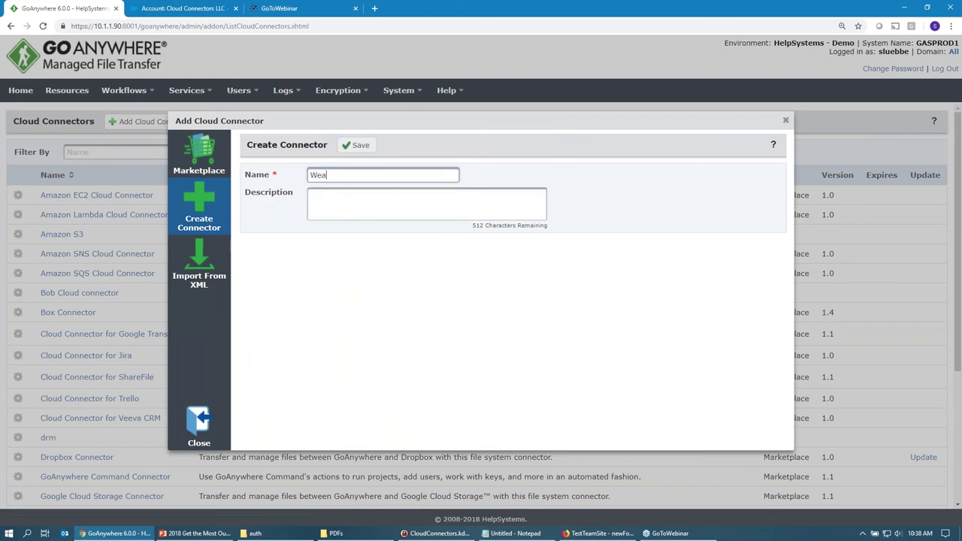
pyautogui.write('ther Service')
pyautogui.press('Return')
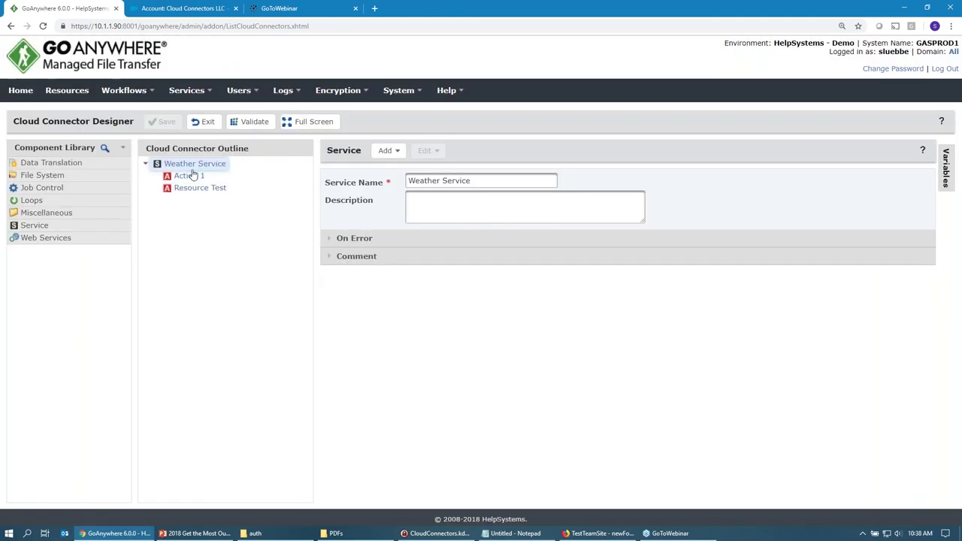
# Add Text Field and Password input variables, labelling the password one 'Password' (password).
pyautogui.click(94, 229)
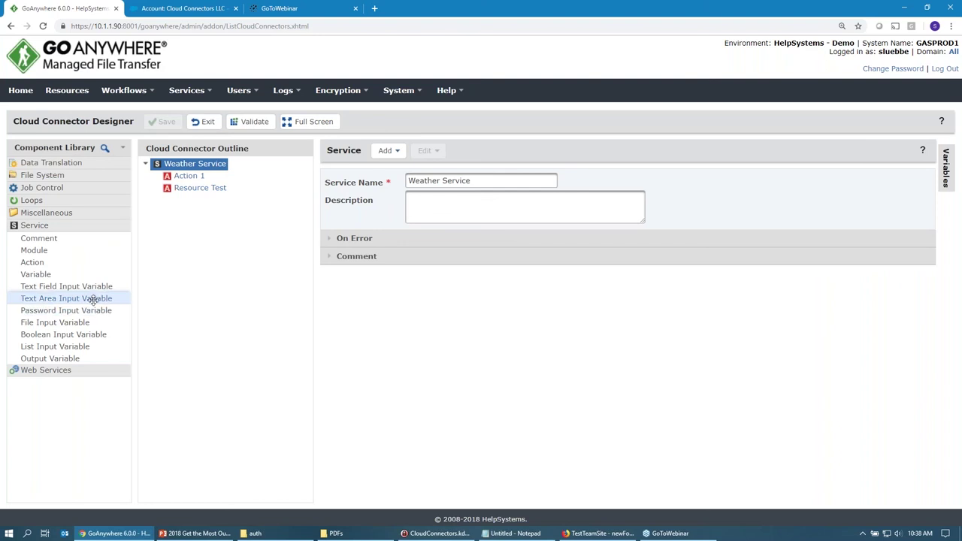
pyautogui.moveTo(95, 287); pyautogui.dragTo(178, 164)
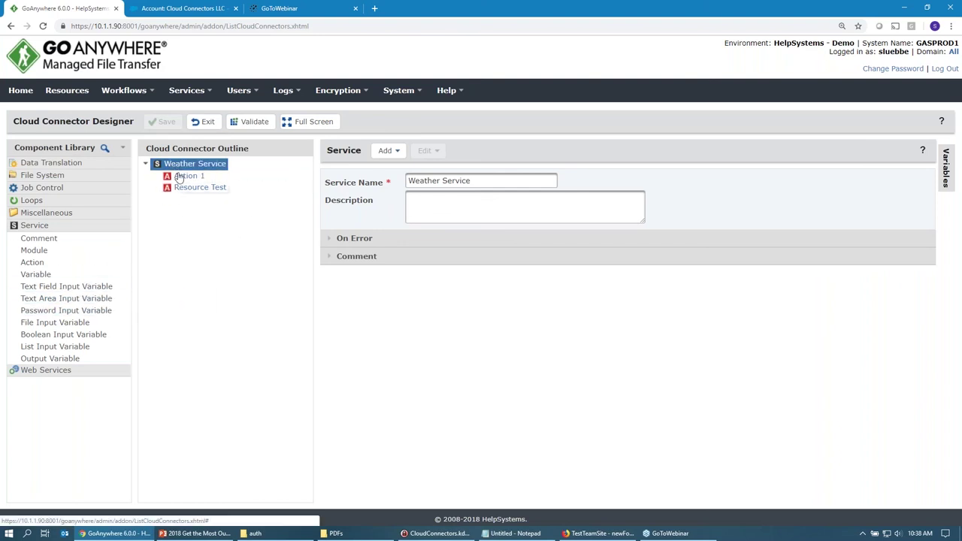
pyautogui.click(65, 286)
pyautogui.doubleClick(65, 287)
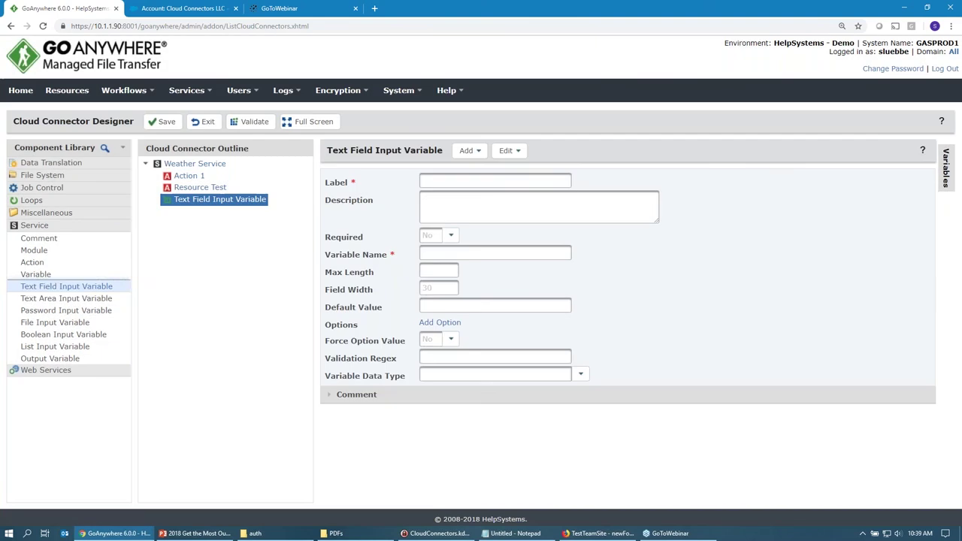
pyautogui.click(67, 310)
pyautogui.doubleClick(68, 309)
pyautogui.write('Password')
pyautogui.press('Tab')
pyautogui.press('Tab')
pyautogui.press('Tab')
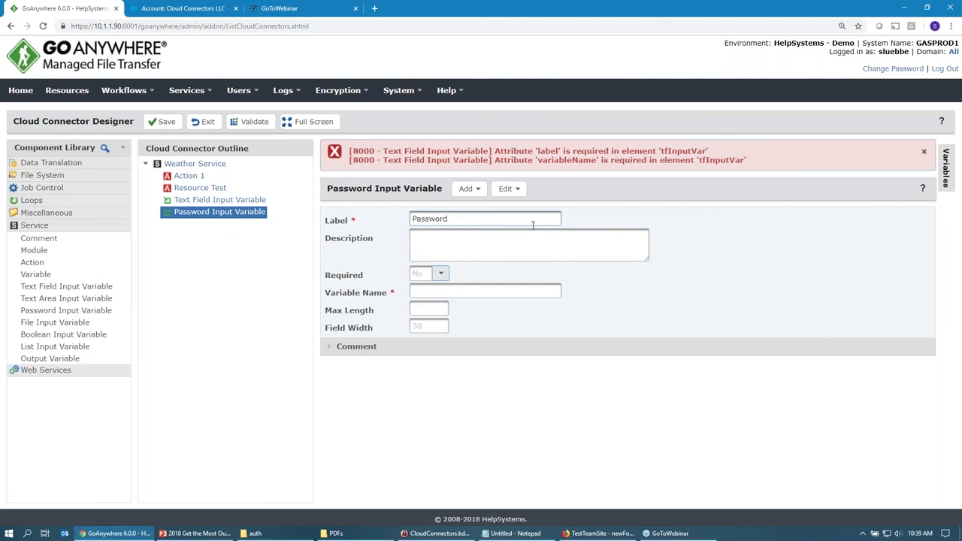
pyautogui.write('password')
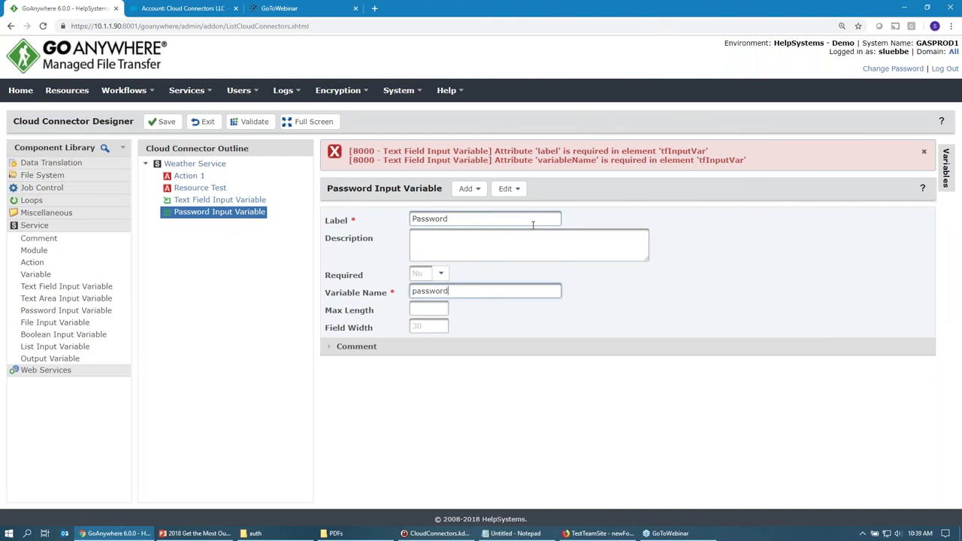
# Label the text field variable 'User' with name 'user' and make it required.
pyautogui.click(220, 200)
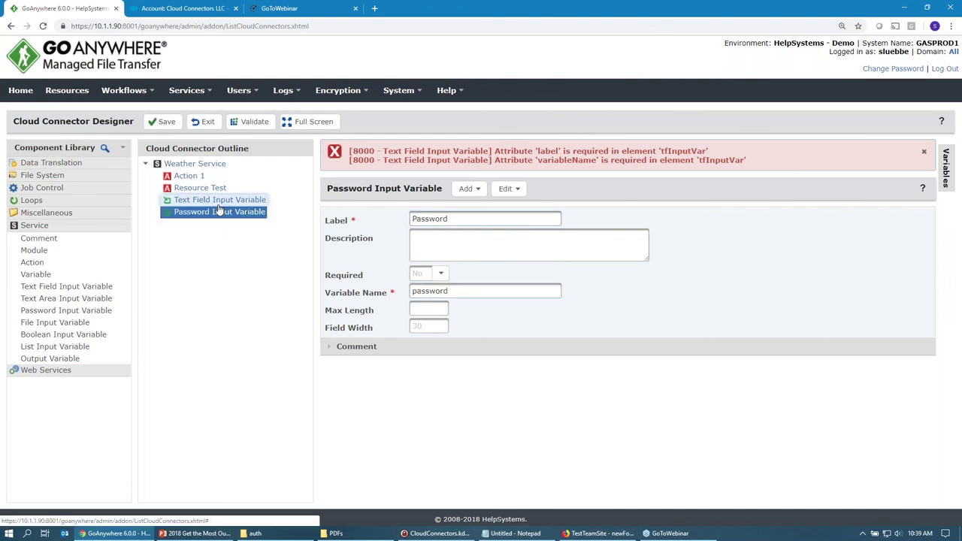
pyautogui.write('User')
pyautogui.press('Tab')
pyautogui.write('user')
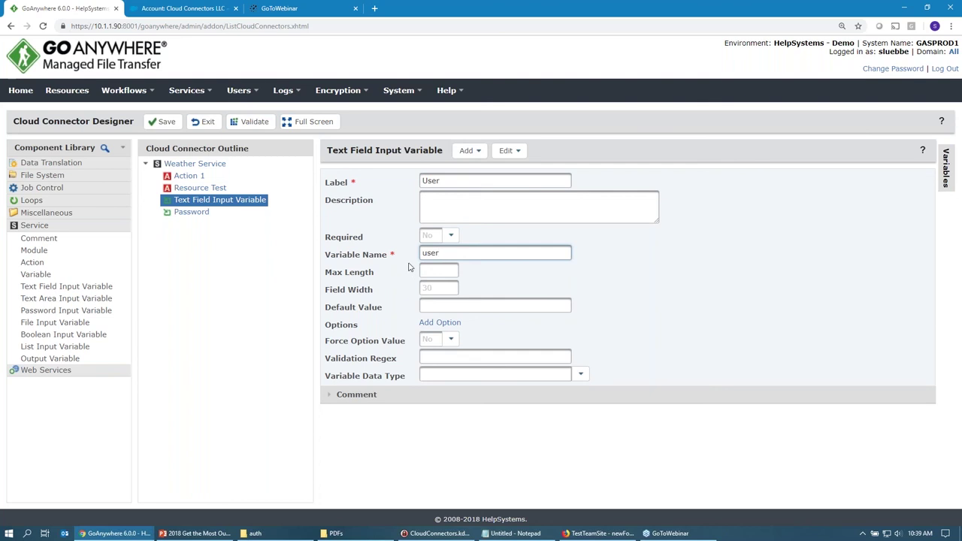
pyautogui.click(451, 235)
pyautogui.click(451, 236)
pyautogui.click(451, 236)
pyautogui.click(438, 274)
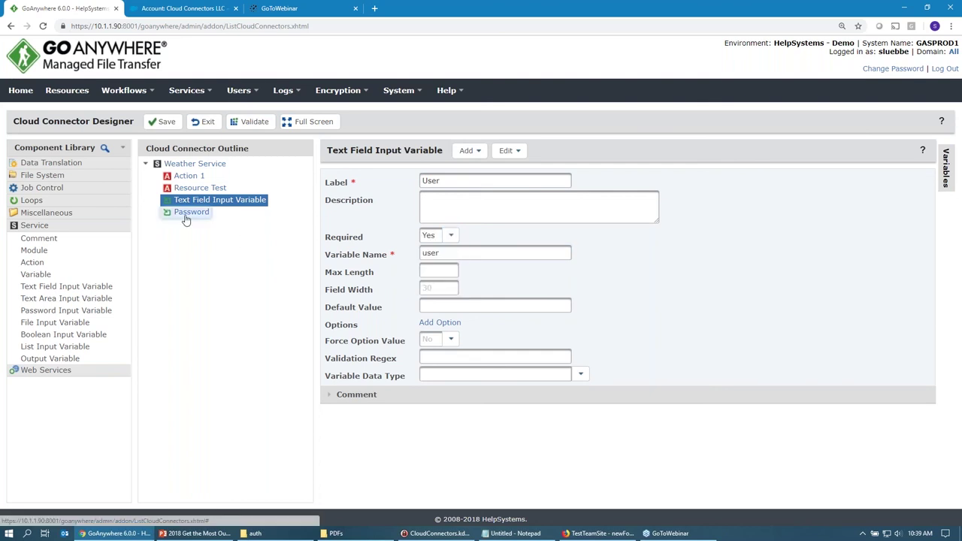
# Move the User and Password variables above Action 1 in the outline.
pyautogui.click(186, 215)
pyautogui.moveTo(184, 200); pyautogui.dragTo(184, 176)
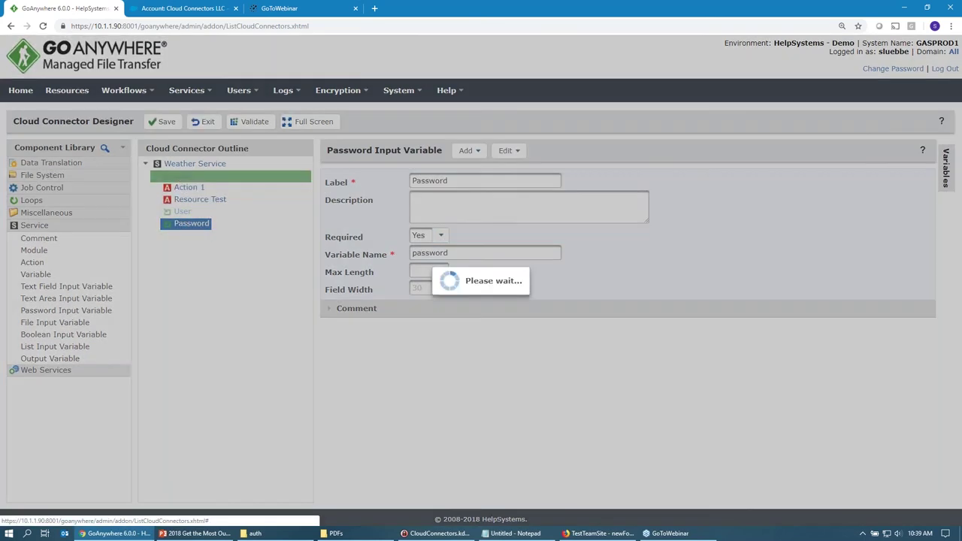
pyautogui.moveTo(181, 215); pyautogui.dragTo(179, 188)
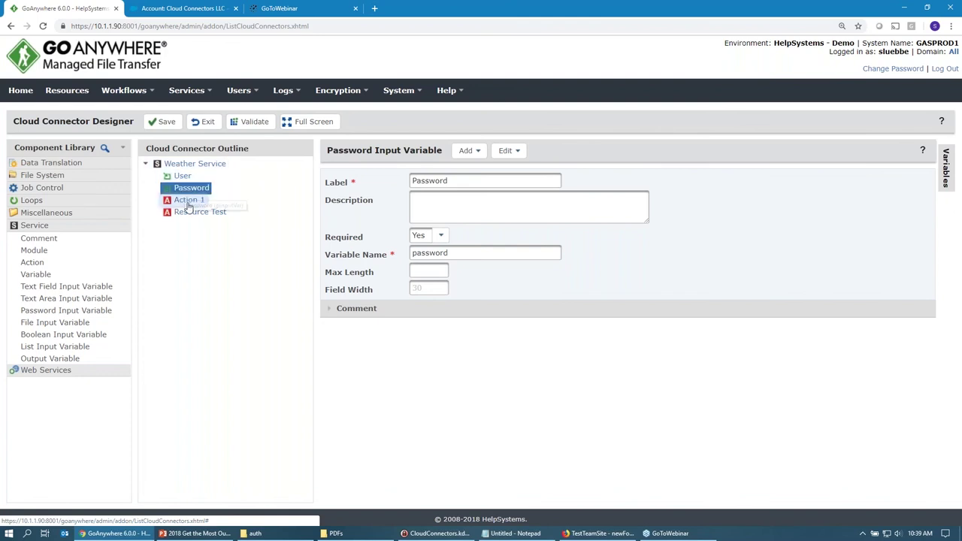
# Rename Action 1 to 'Get Weather'.
pyautogui.click(188, 201)
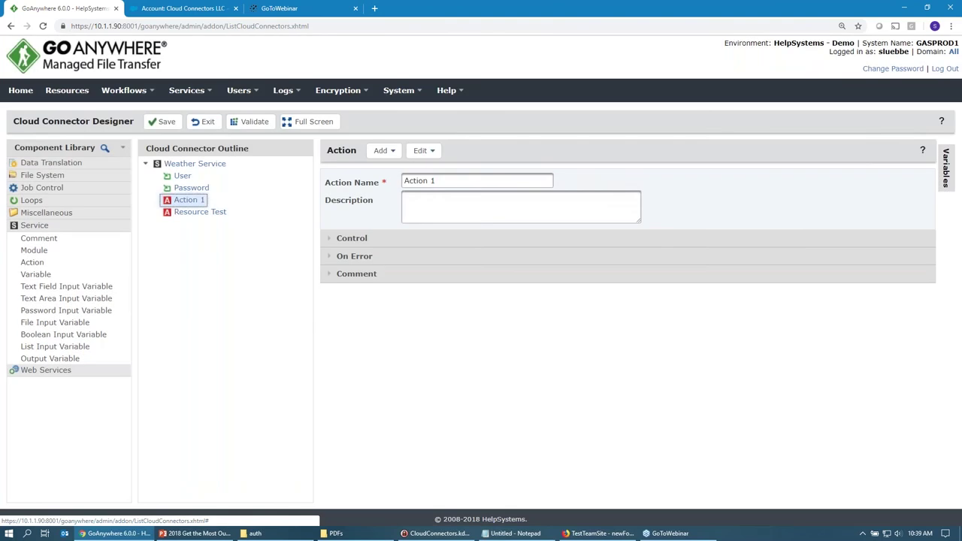
pyautogui.tripleClick(443, 180)
pyautogui.write('Ge')
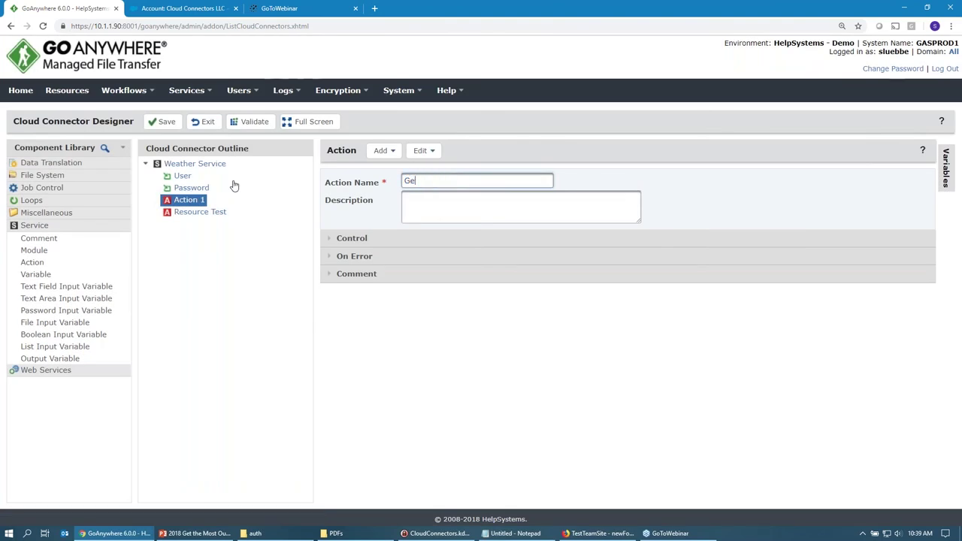
pyautogui.write('t Weather')
pyautogui.click(492, 201)
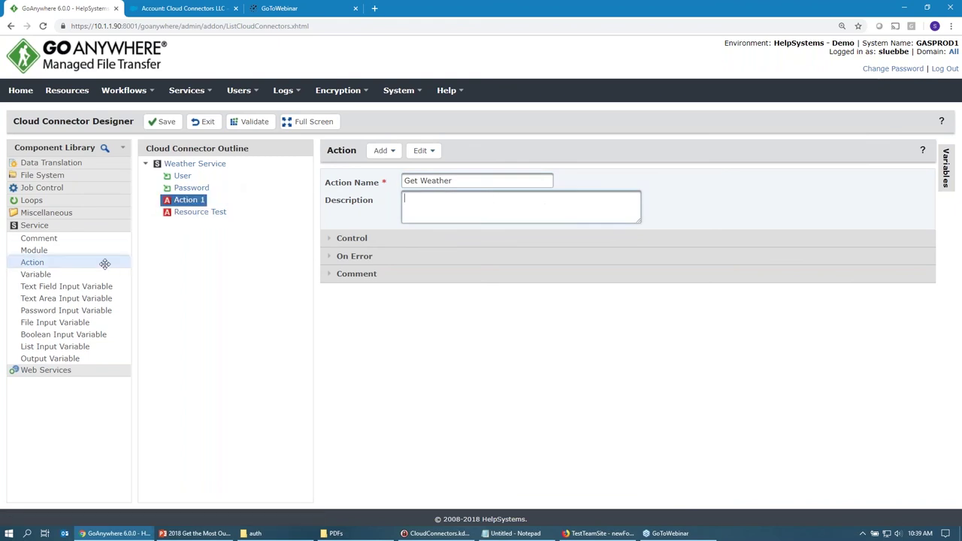
# Add a REST Post step under Get Weather, then delete it again.
pyautogui.click(89, 229)
pyautogui.click(86, 241)
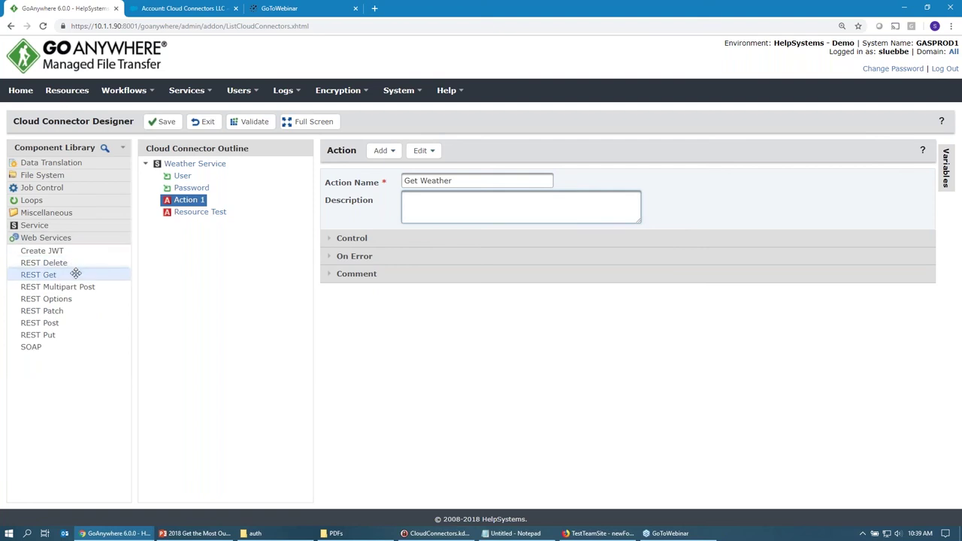
pyautogui.moveTo(63, 324); pyautogui.dragTo(211, 205)
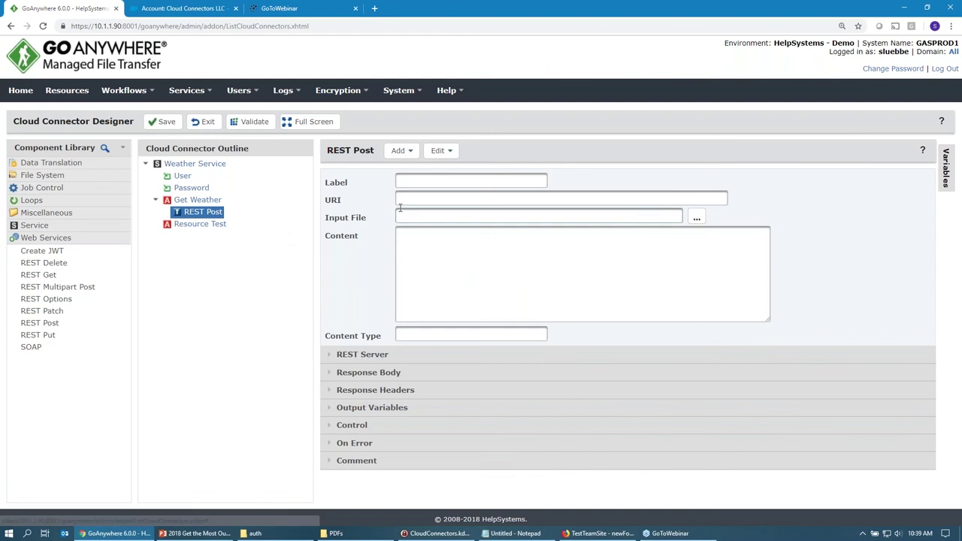
pyautogui.click(411, 287)
pyautogui.click(441, 150)
pyautogui.click(447, 173)
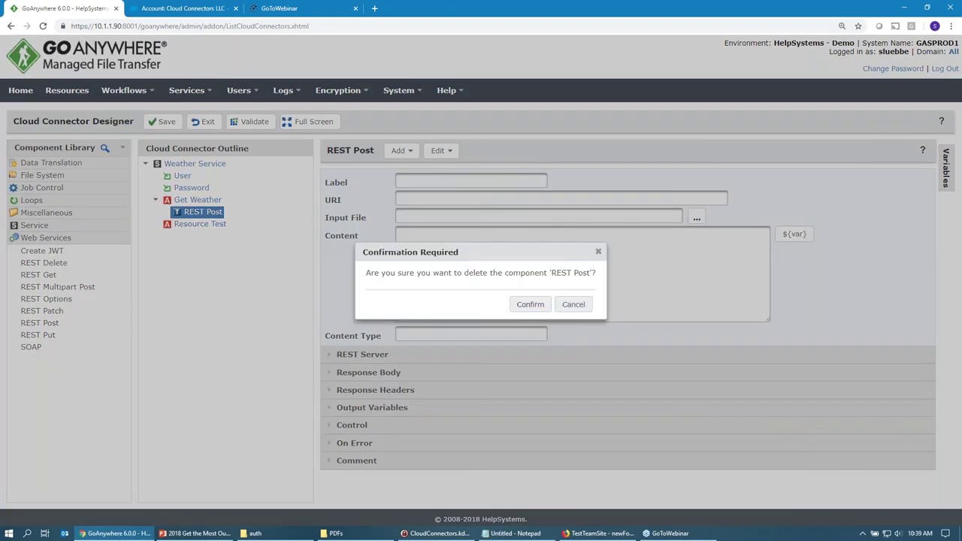
pyautogui.click(529, 304)
# Add a 'Zip Code' text field variable (zipcode) under Get Weather and save the project.
pyautogui.click(48, 224)
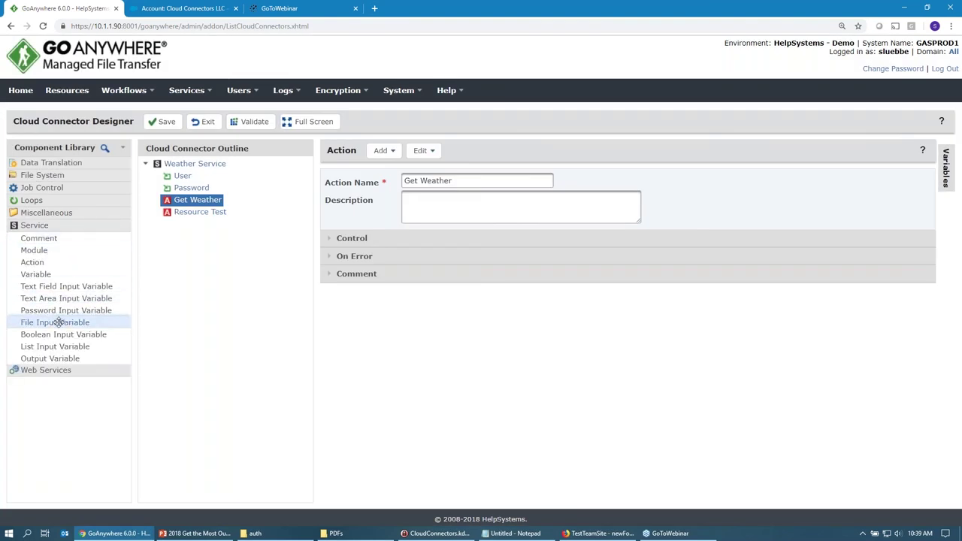
pyautogui.moveTo(58, 286); pyautogui.dragTo(226, 214)
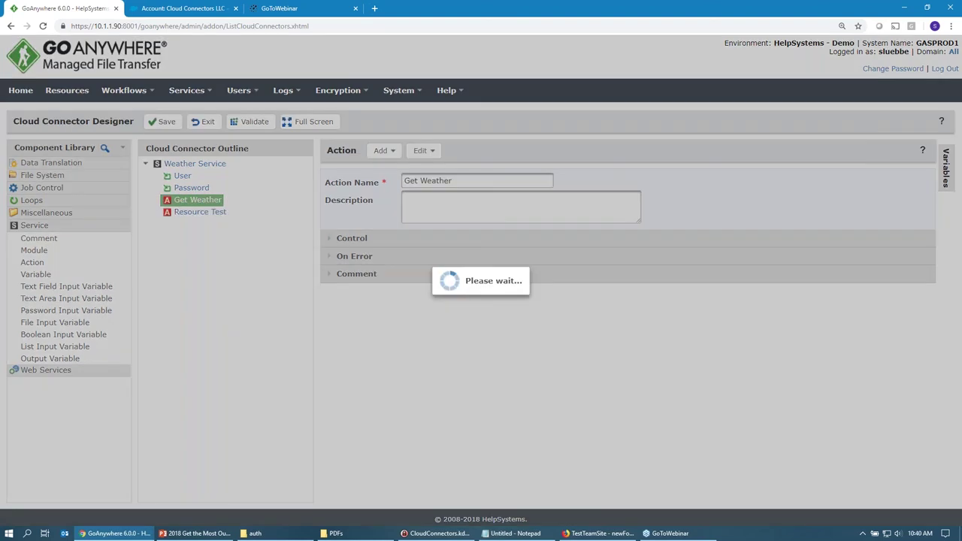
pyautogui.click(228, 214)
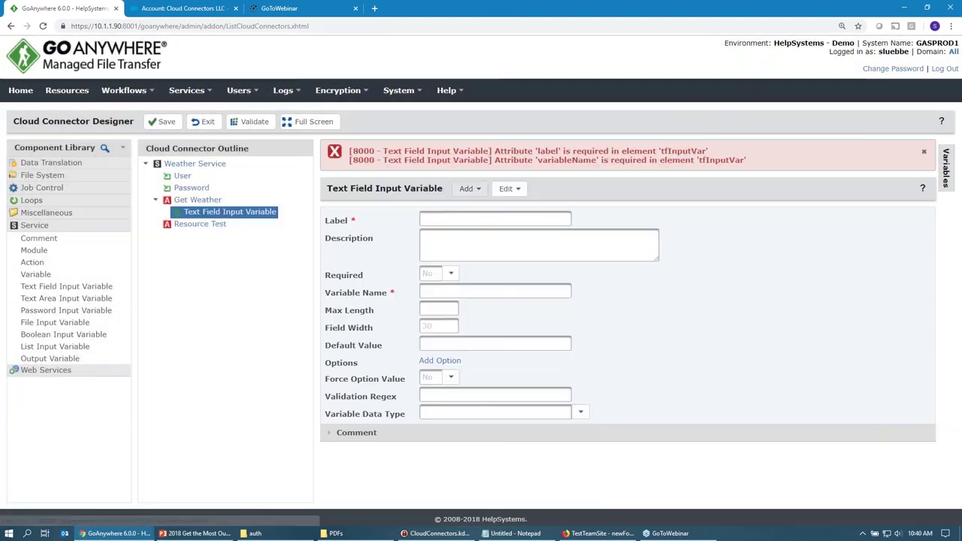
pyautogui.click(446, 218)
pyautogui.write('Zip Code')
pyautogui.press('Tab')
pyautogui.press('Tab')
pyautogui.press('Tab')
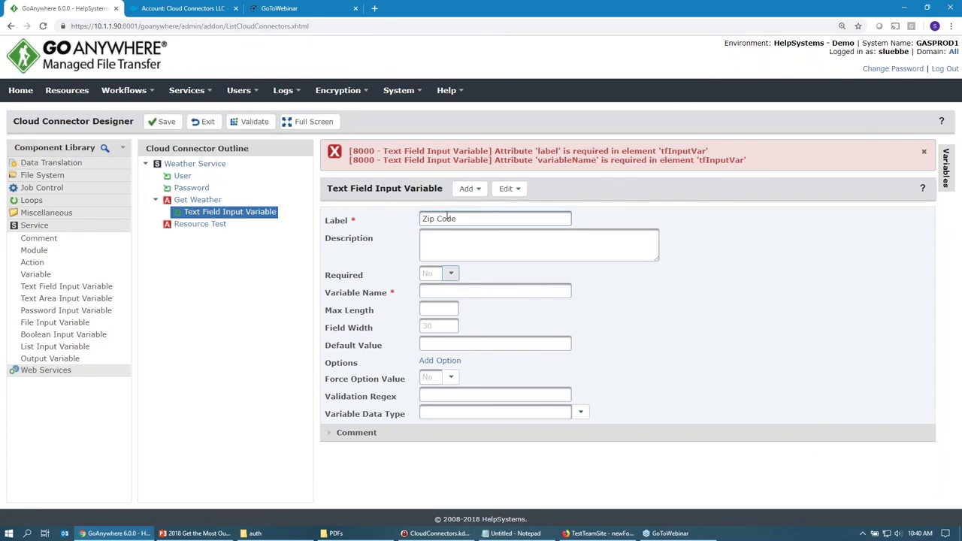
pyautogui.write('zipcode')
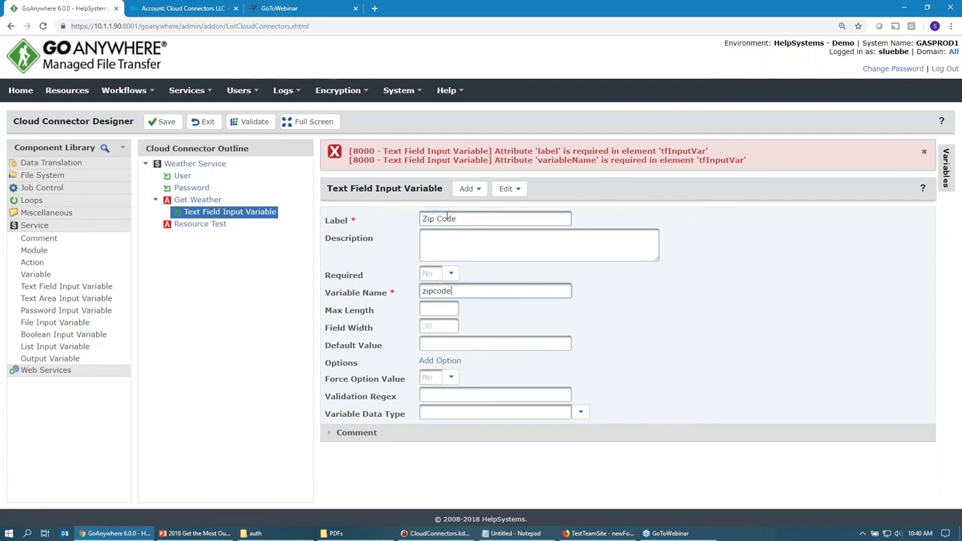
pyautogui.click(162, 121)
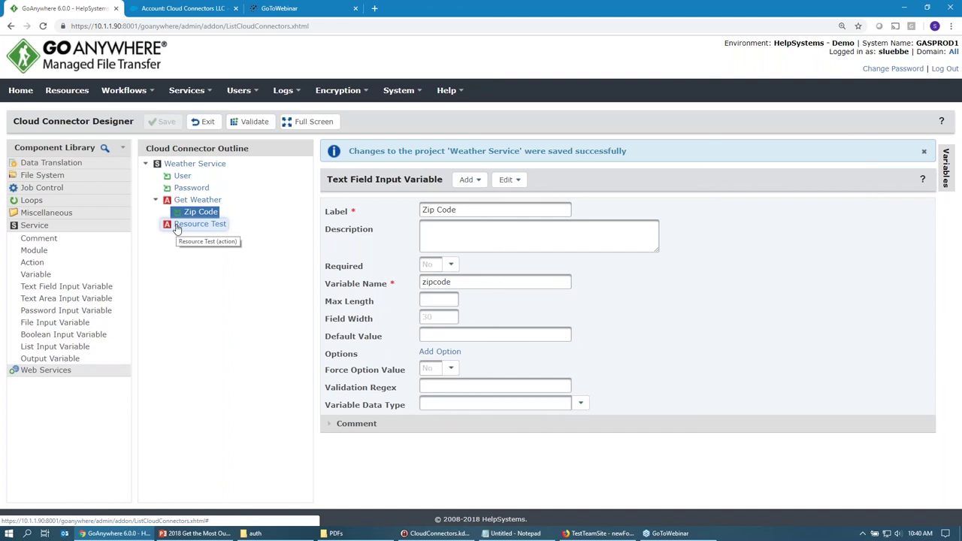
# Start a new cloud connector resource based on the Weather Service connector.
pyautogui.click(66, 91)
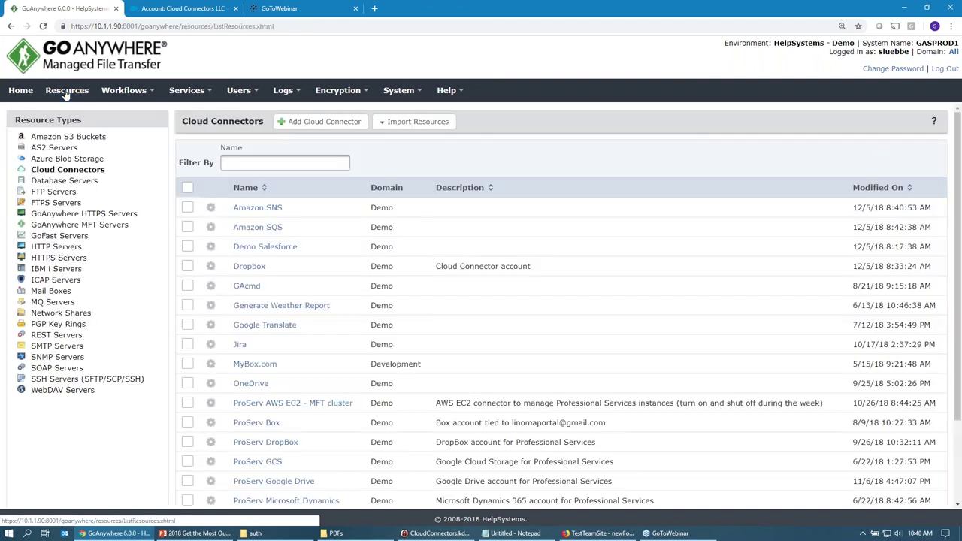
pyautogui.click(344, 122)
pyautogui.click(532, 285)
pyautogui.scroll(-20, 533, 360)
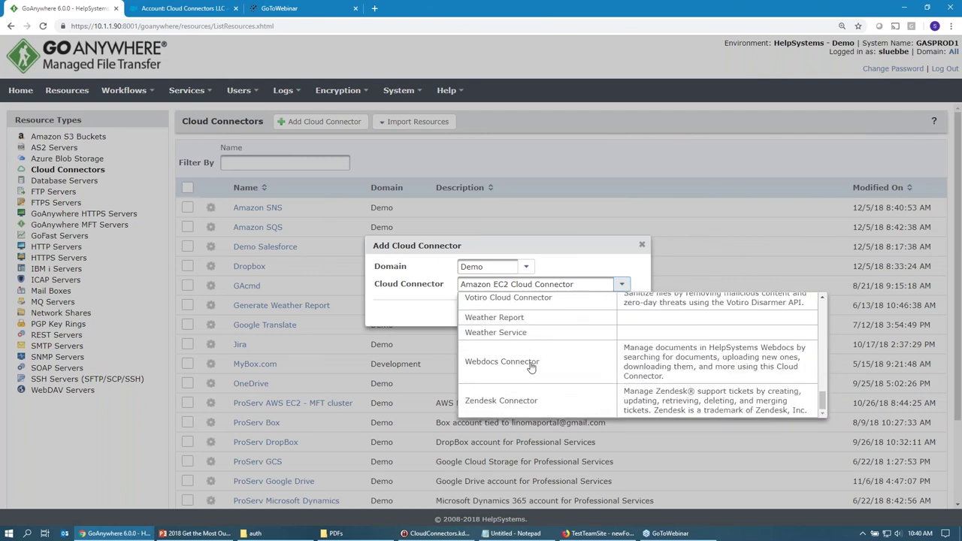
pyautogui.click(513, 333)
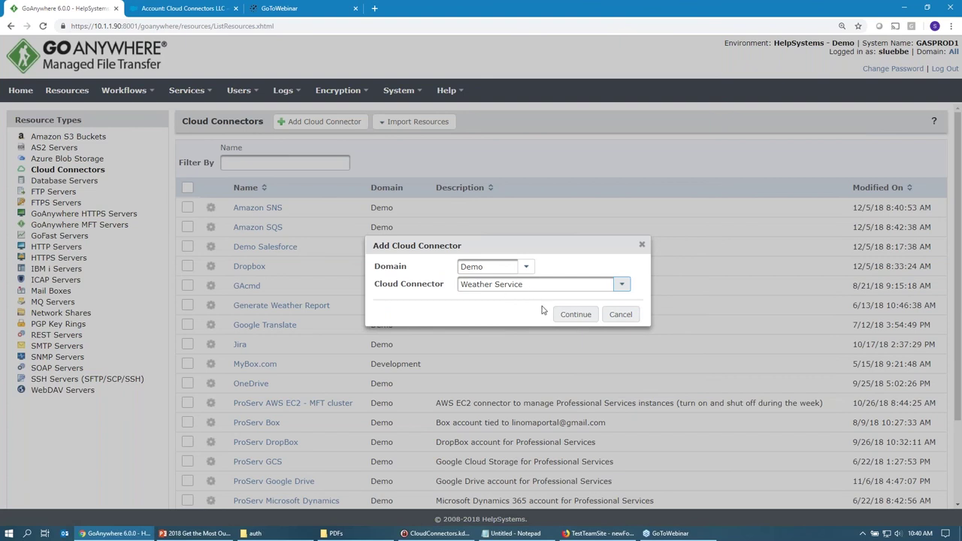
pyautogui.click(571, 317)
# Enter placeholder user and password credentials for the connector and save it.
pyautogui.tripleClick(195, 264)
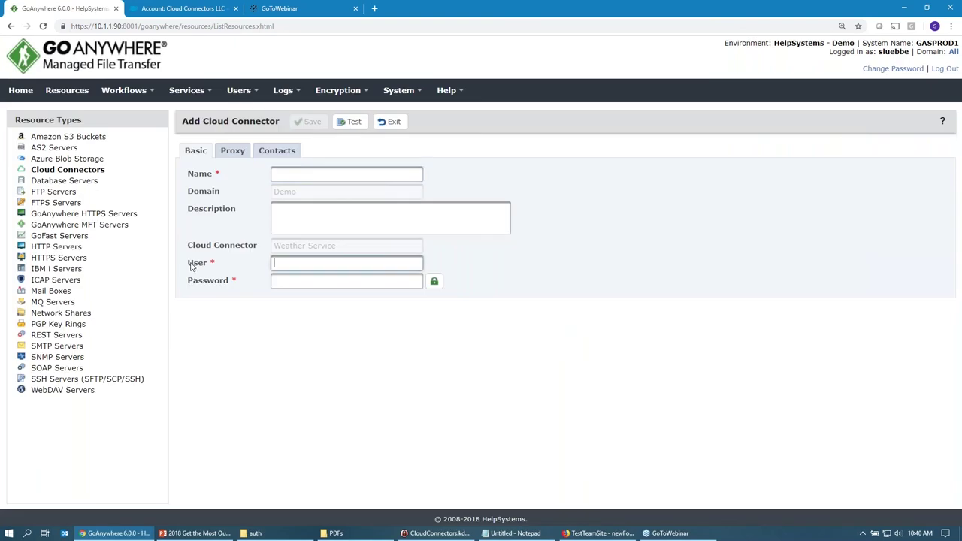
pyautogui.click(295, 259)
pyautogui.write('asdf')
pyautogui.press('Tab')
pyautogui.write('asdf')
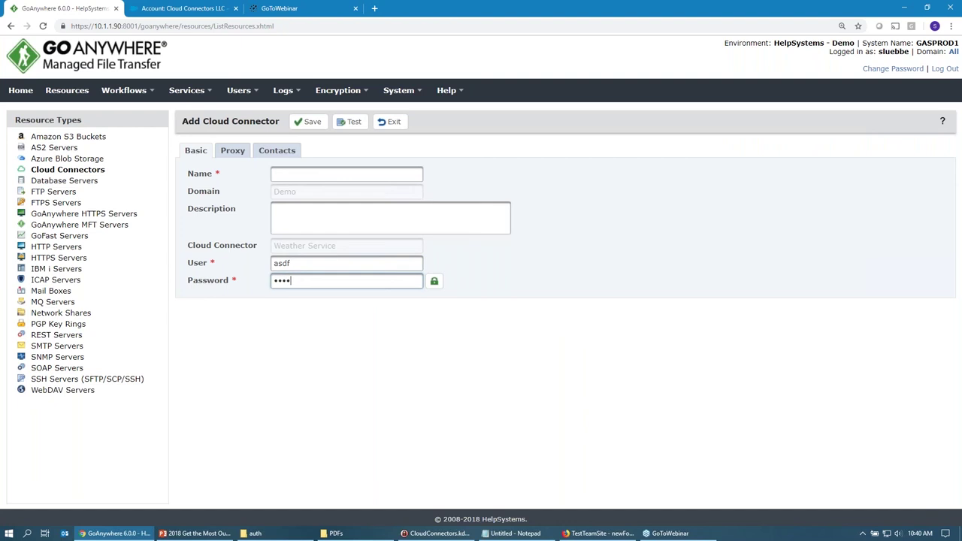
pyautogui.click(306, 124)
# Rename the resource to weather1, test its connection, and save it from the test results.
pyautogui.click(321, 202)
pyautogui.write('weather')
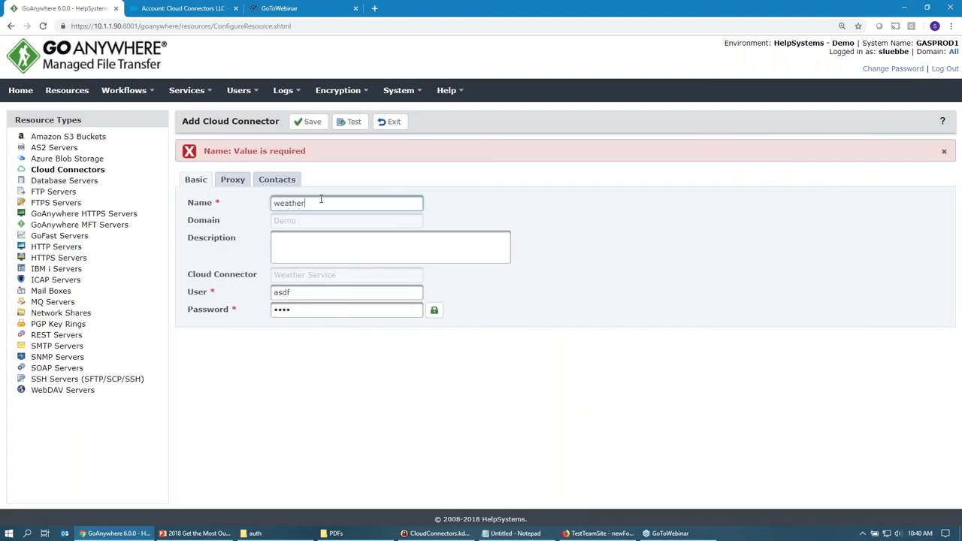
pyautogui.write('1')
pyautogui.click(353, 125)
pyautogui.moveTo(339, 304); pyautogui.dragTo(287, 301)
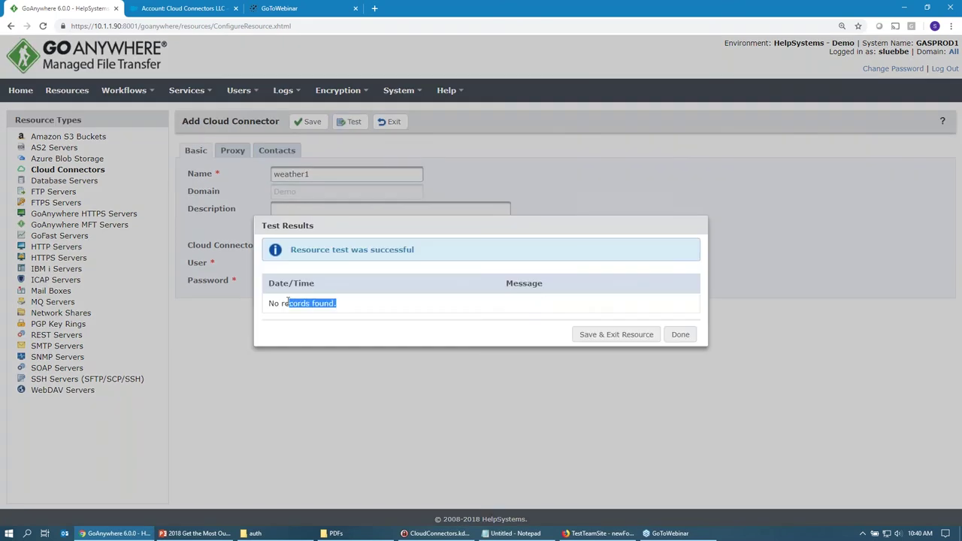
pyautogui.click(639, 335)
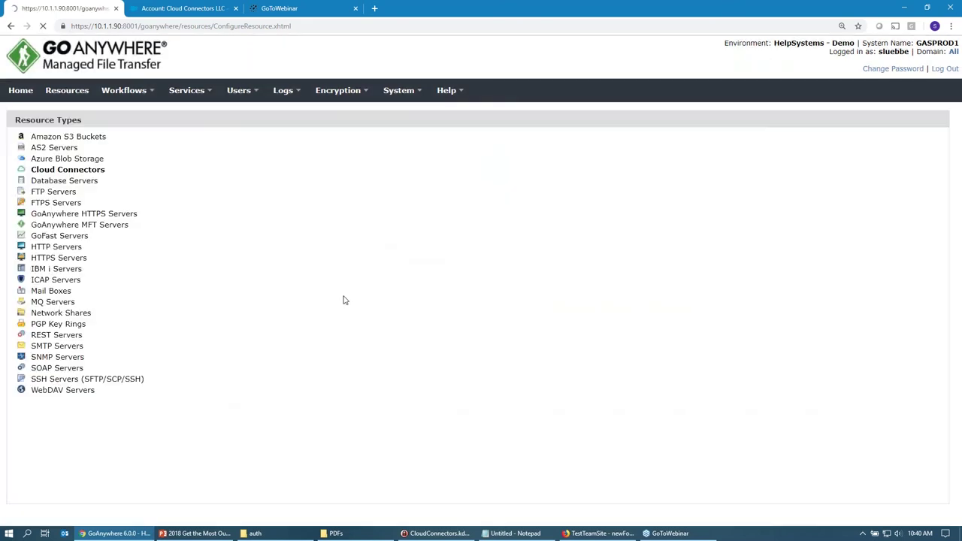
pyautogui.click(124, 90)
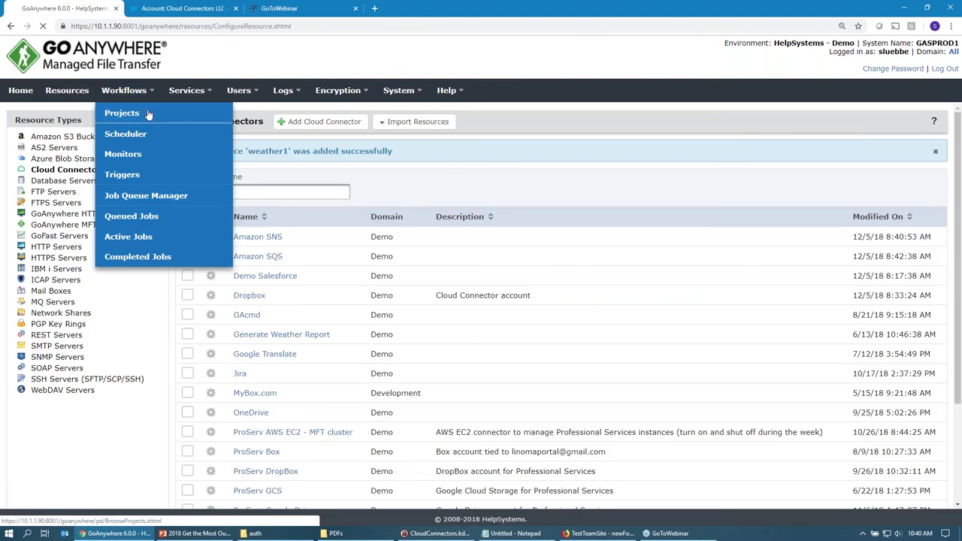
# Create a new workflow project named 'weather service'.
pyautogui.click(148, 113)
pyautogui.click(255, 121)
pyautogui.write('wea')
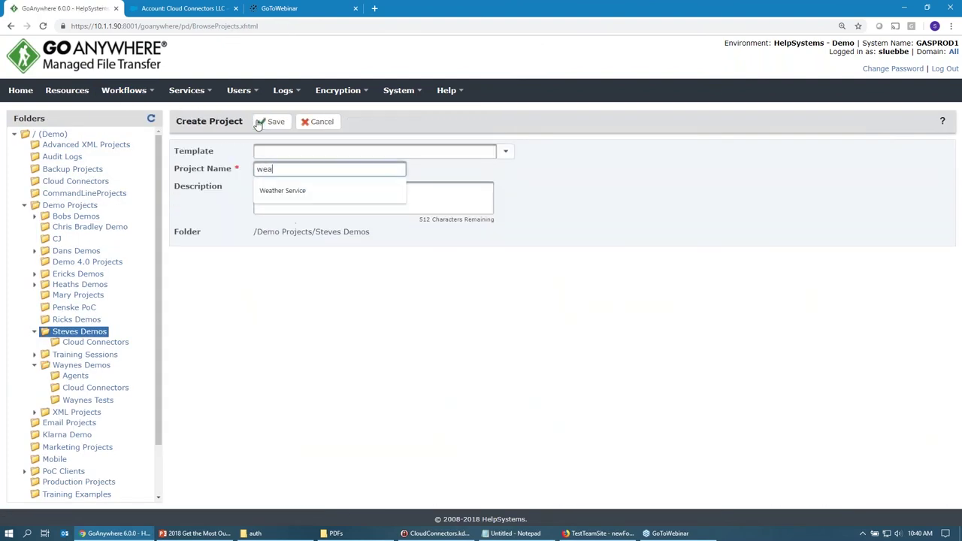
pyautogui.write('ther service')
pyautogui.click(258, 124)
# Add a Get Weather task under Main using weather1 with zip code 68003, and execute the project.
pyautogui.click(79, 164)
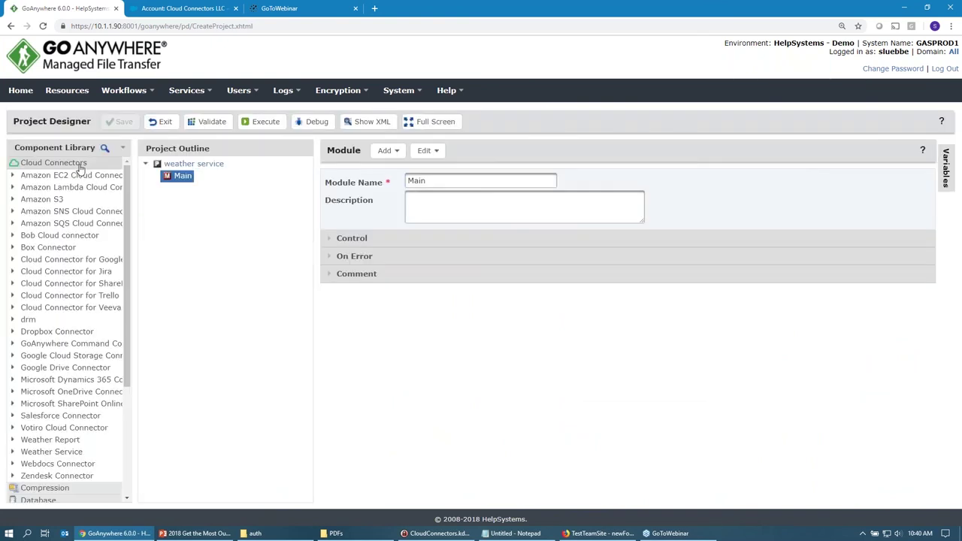
pyautogui.click(36, 455)
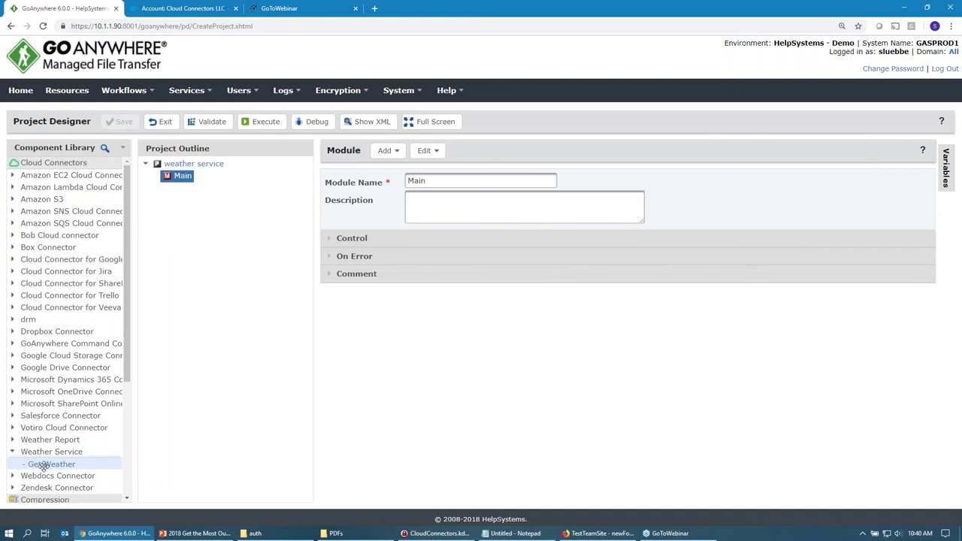
pyautogui.moveTo(43, 466); pyautogui.dragTo(179, 177)
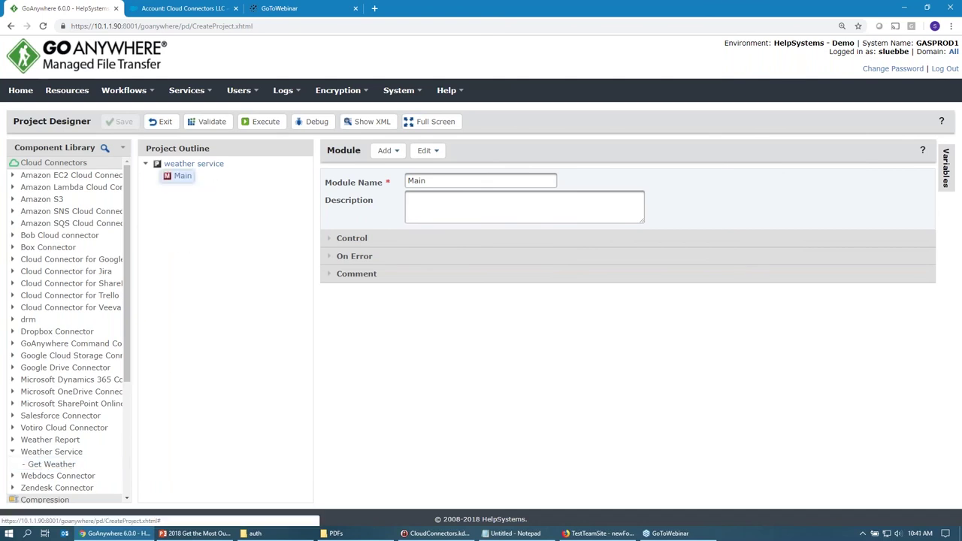
pyautogui.click(64, 465)
pyautogui.doubleClick(64, 465)
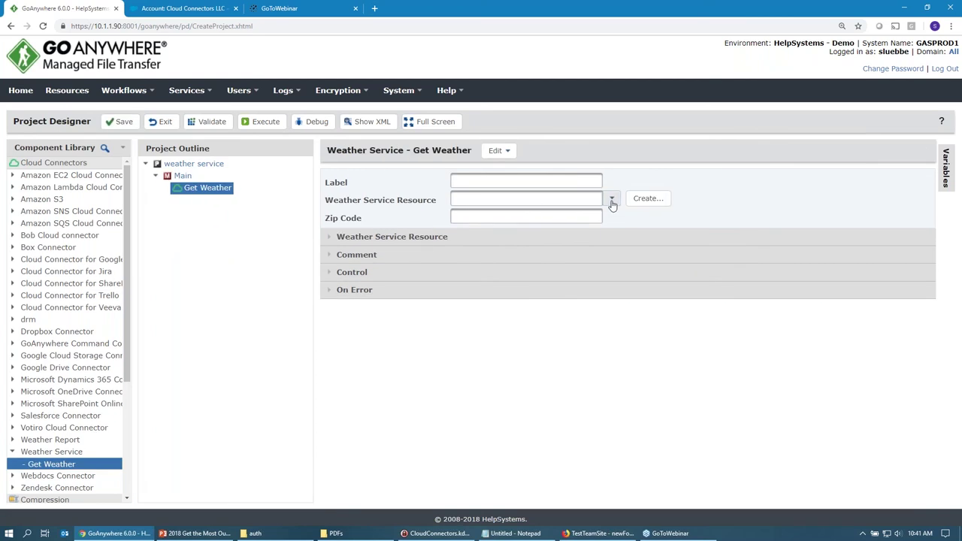
pyautogui.click(611, 198)
pyautogui.click(527, 216)
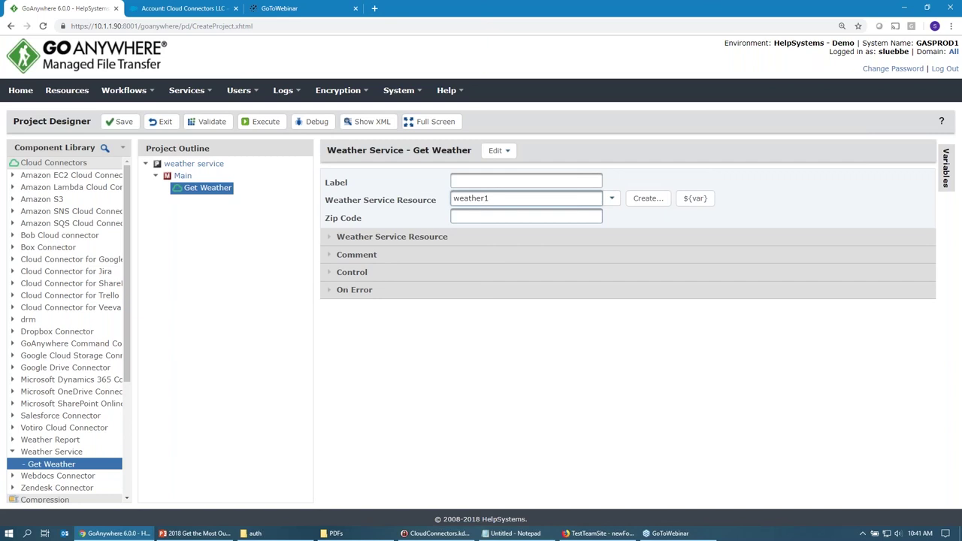
pyautogui.click(526, 216)
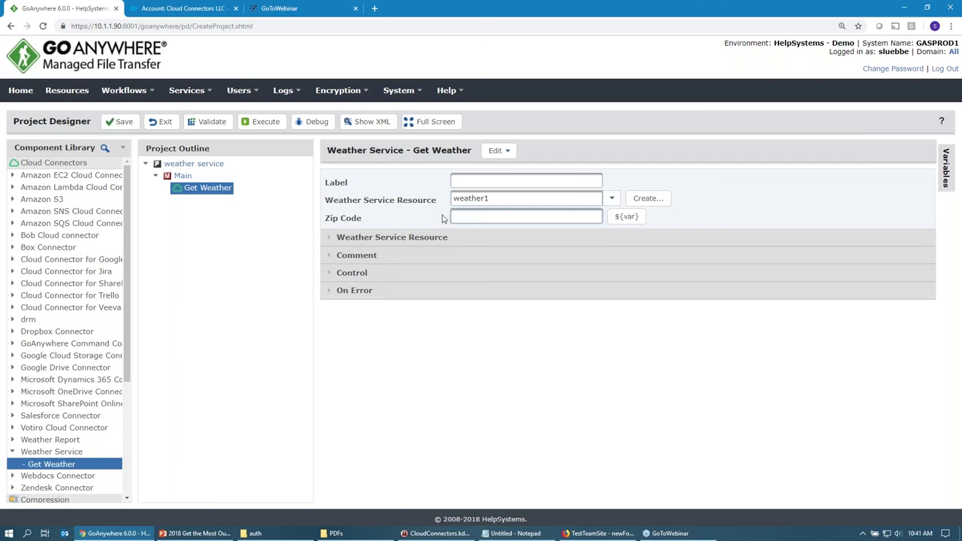
pyautogui.write('68003')
pyautogui.click(263, 122)
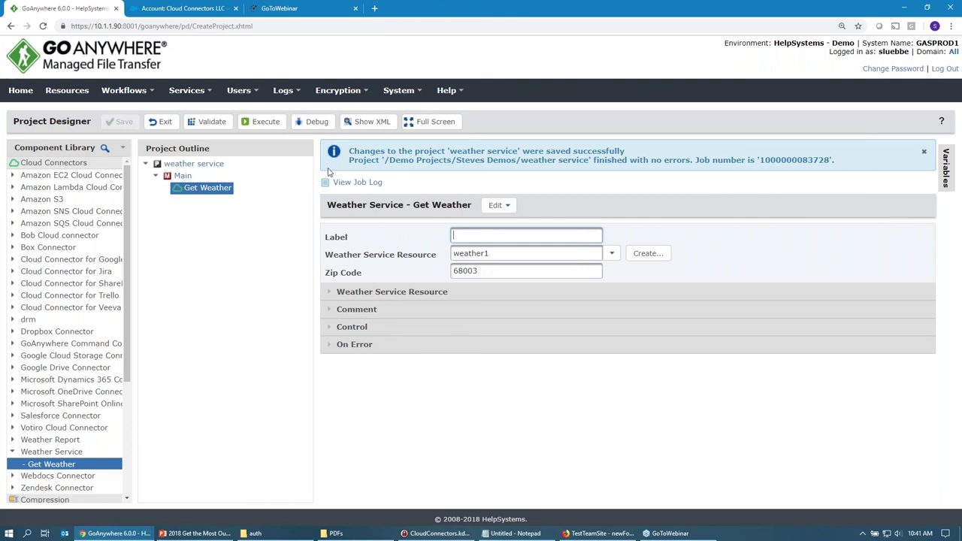
# Go to the Secure Forms Form Manager.
pyautogui.click(185, 96)
pyautogui.moveTo(226, 194)
pyautogui.click(331, 215)
# Open the Submit Jira Support Ticket form and review its Jira project path and admin user.
pyautogui.click(115, 269)
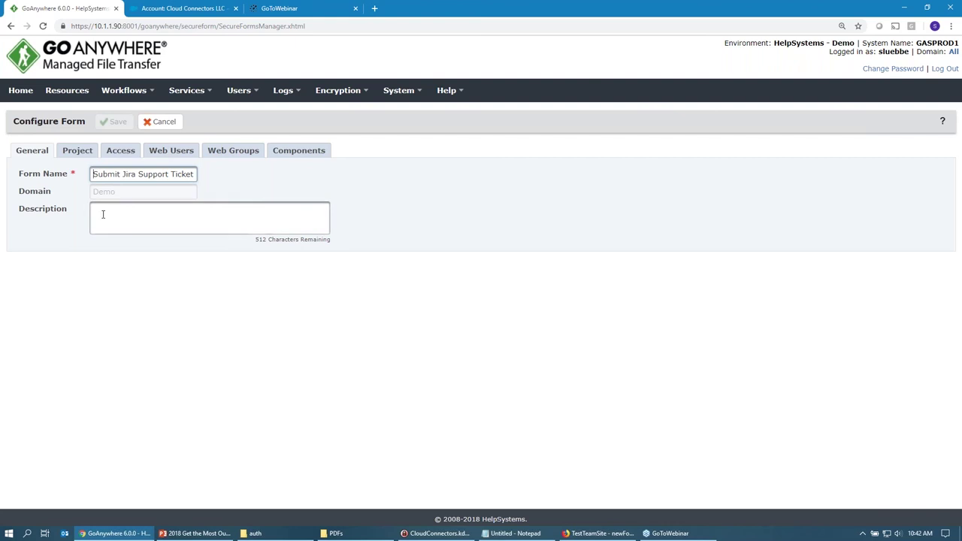
pyautogui.click(75, 154)
pyautogui.moveTo(241, 175); pyautogui.dragTo(92, 174)
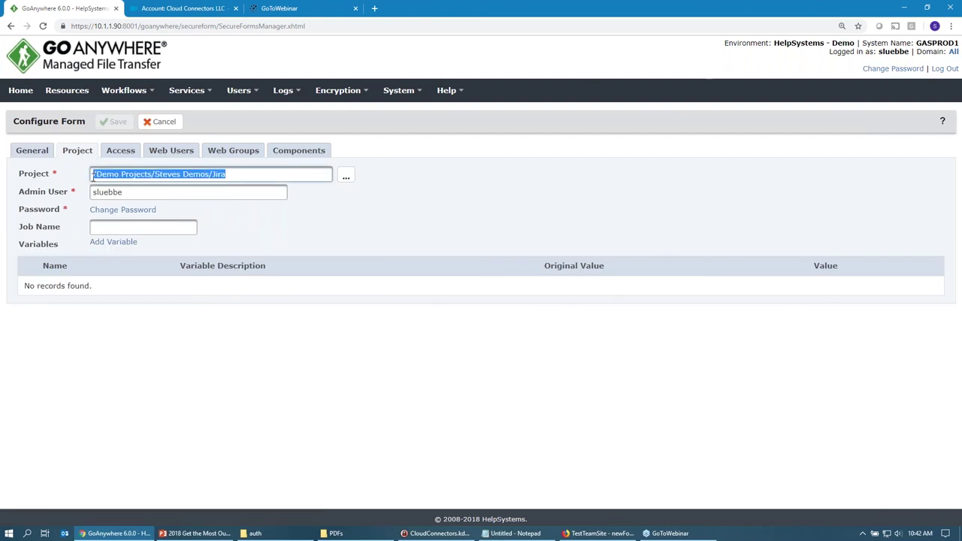
pyautogui.moveTo(211, 175); pyautogui.dragTo(236, 176)
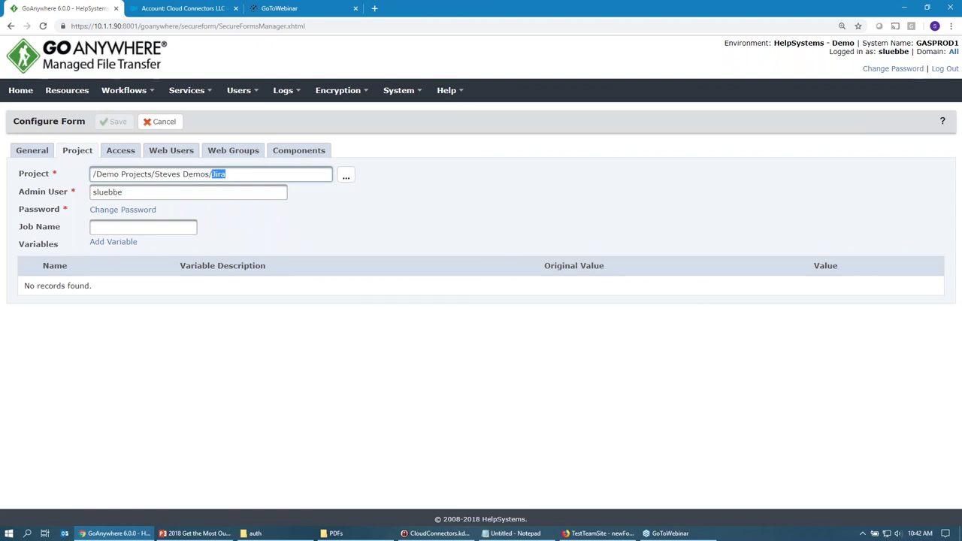
pyautogui.moveTo(129, 193); pyautogui.dragTo(91, 194)
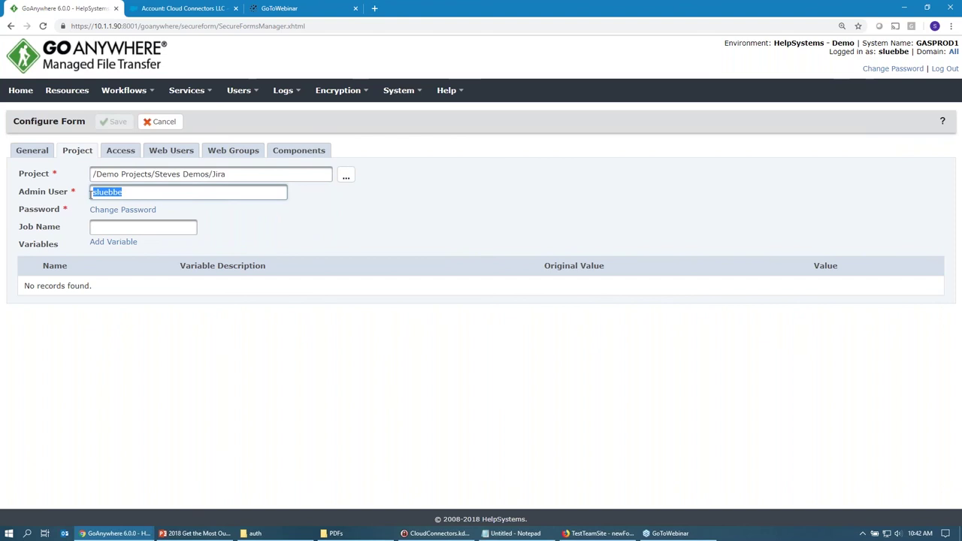
# Copy the form's public link from its access settings and open a new Firefox tab.
pyautogui.click(120, 152)
pyautogui.moveTo(270, 172); pyautogui.dragTo(147, 179)
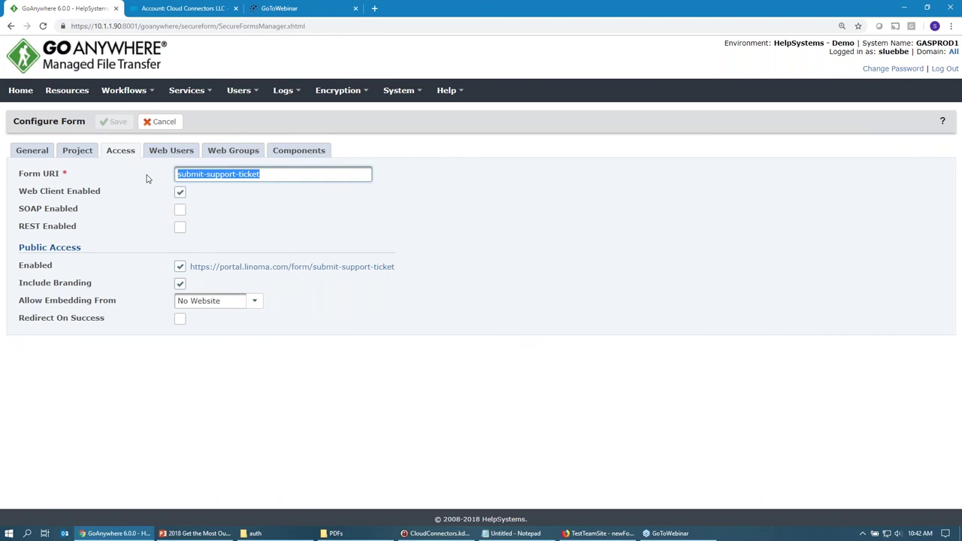
pyautogui.rightClick(305, 272)
pyautogui.click(336, 330)
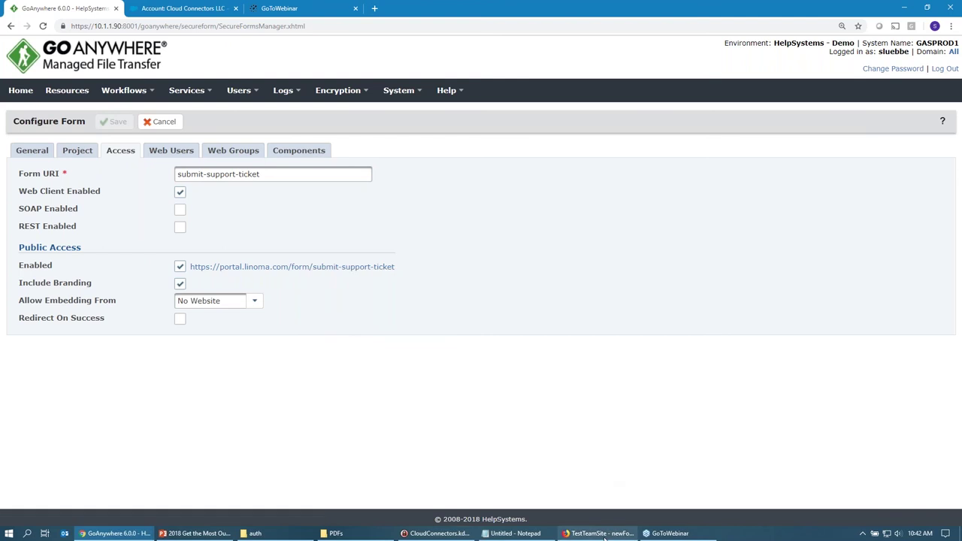
pyautogui.hotkey('alt', 'Tab')
pyautogui.hotkey('ctrl', 't')
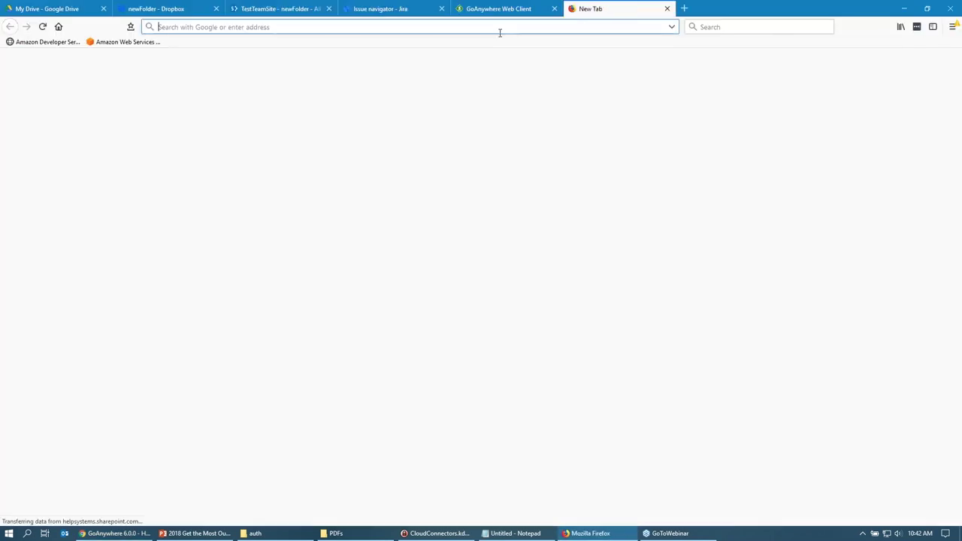
# Load the pasted public form link in Firefox, then review the form's single permitted web user.
pyautogui.hotkey('ctrl', 'v')
pyautogui.press('Return')
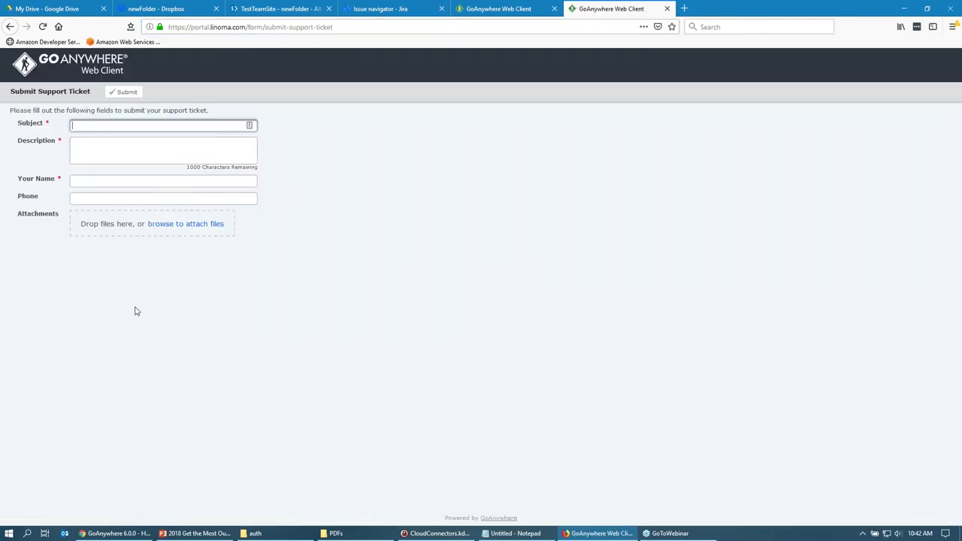
pyautogui.click(118, 534)
pyautogui.click(172, 151)
pyautogui.click(402, 218)
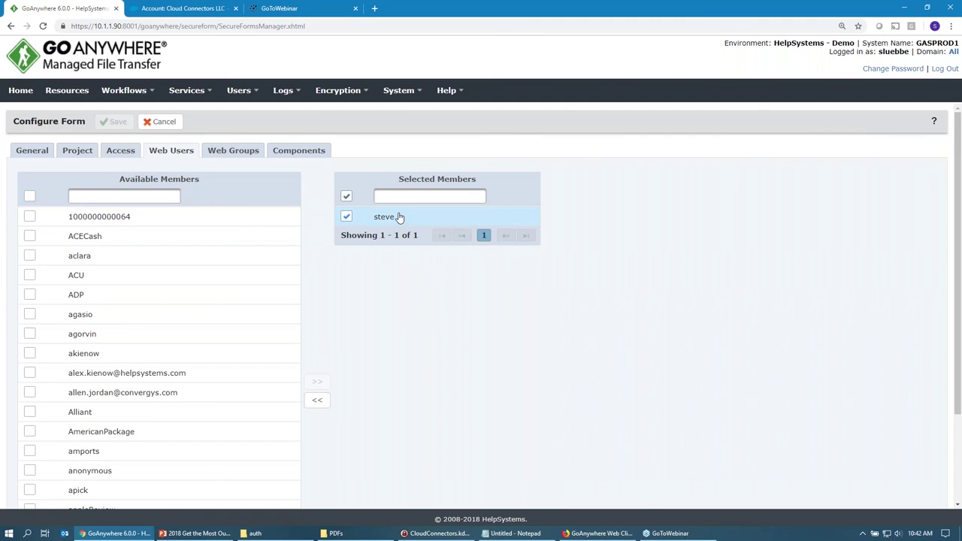
# Insert 'Jira' so the title reads Submit Support Jira Ticket, and remove a stray intro-text character.
pyautogui.click(299, 151)
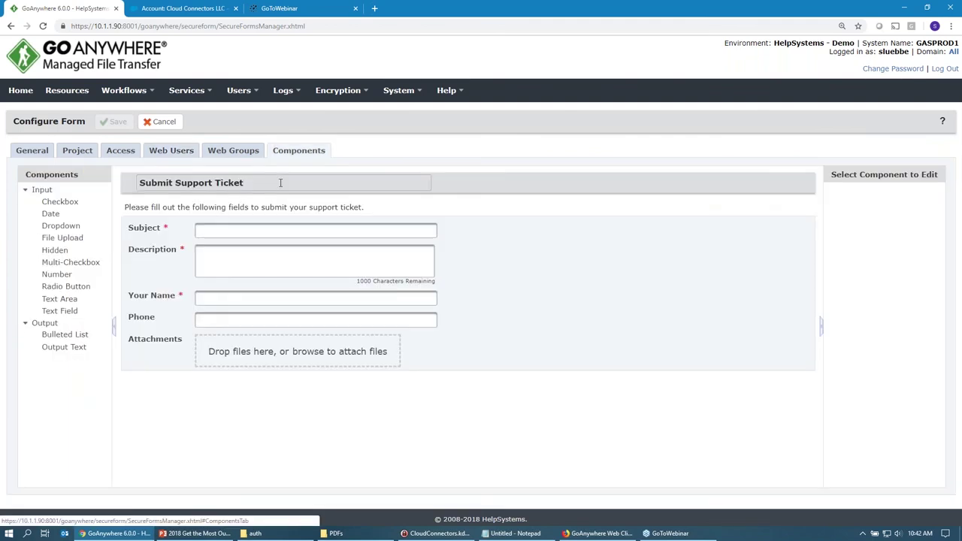
pyautogui.click(253, 181)
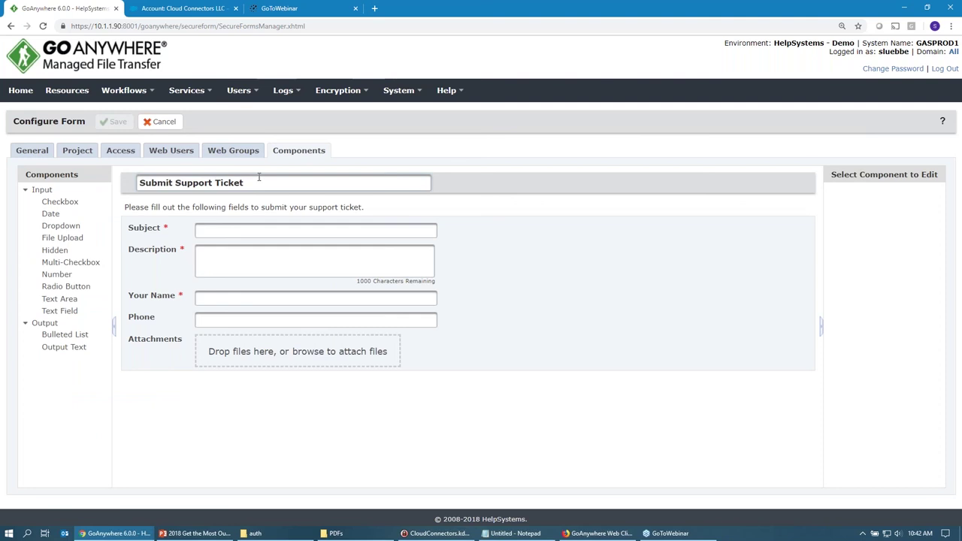
pyautogui.write('Jira')
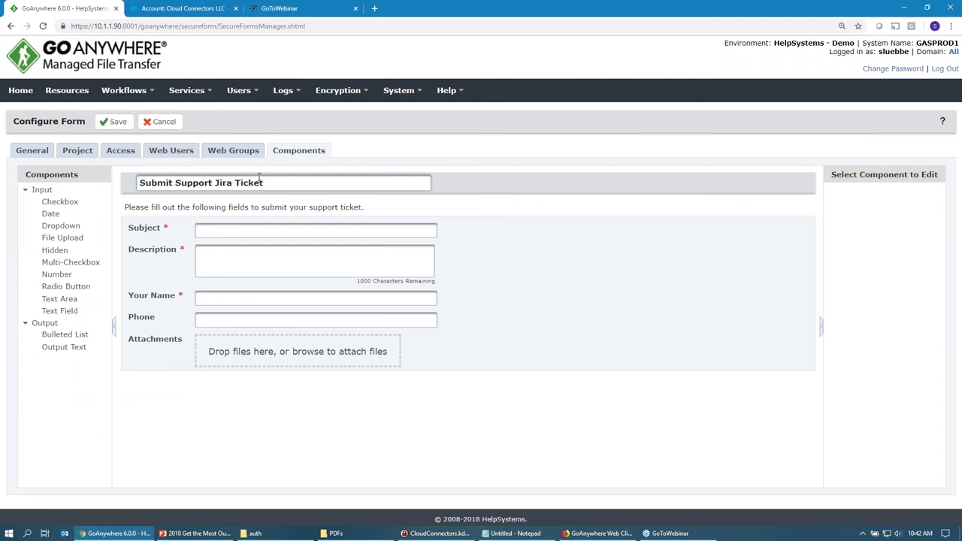
pyautogui.click(229, 208)
pyautogui.click(373, 208)
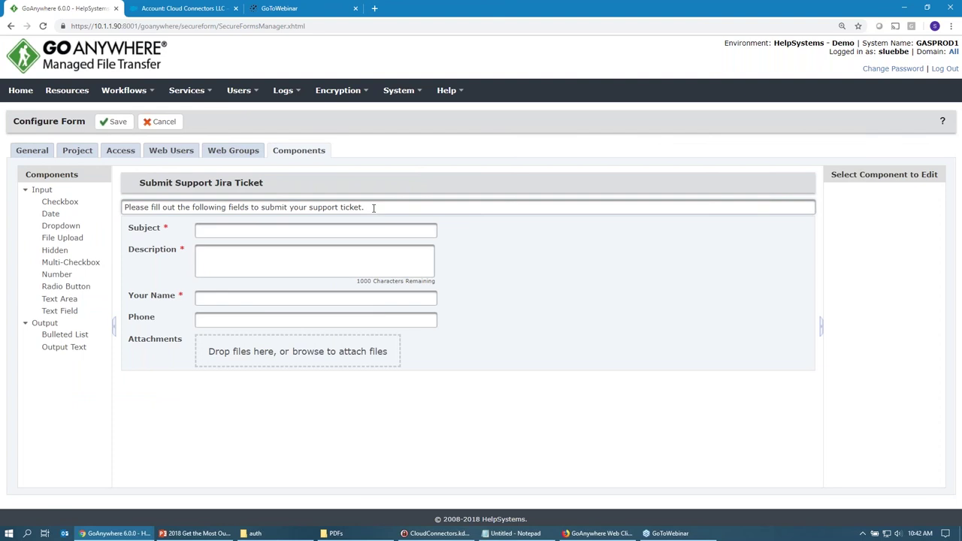
pyautogui.press('BackSpace')
pyautogui.click(368, 222)
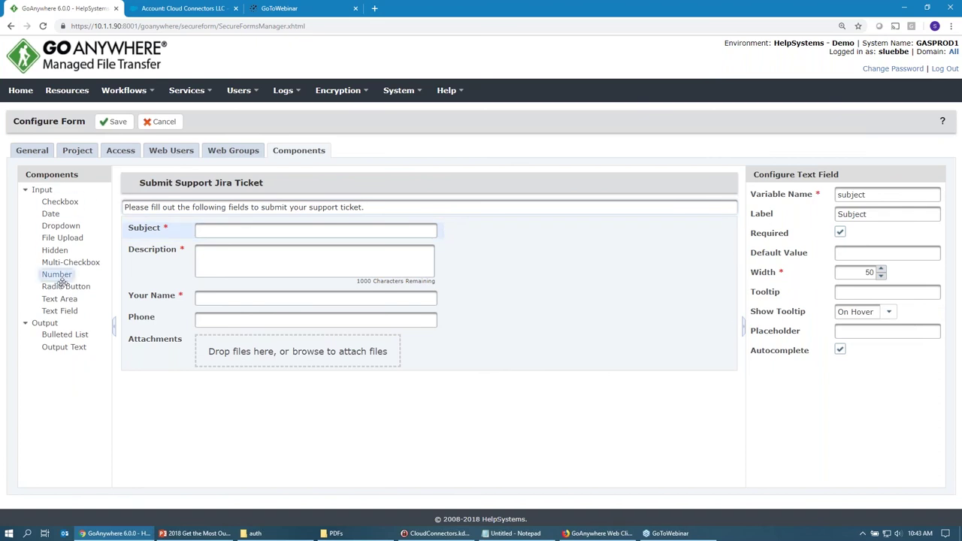
# Add a required text field below Subject with variable mycustomfield and label 'Label'.
pyautogui.moveTo(60, 310); pyautogui.dragTo(194, 253)
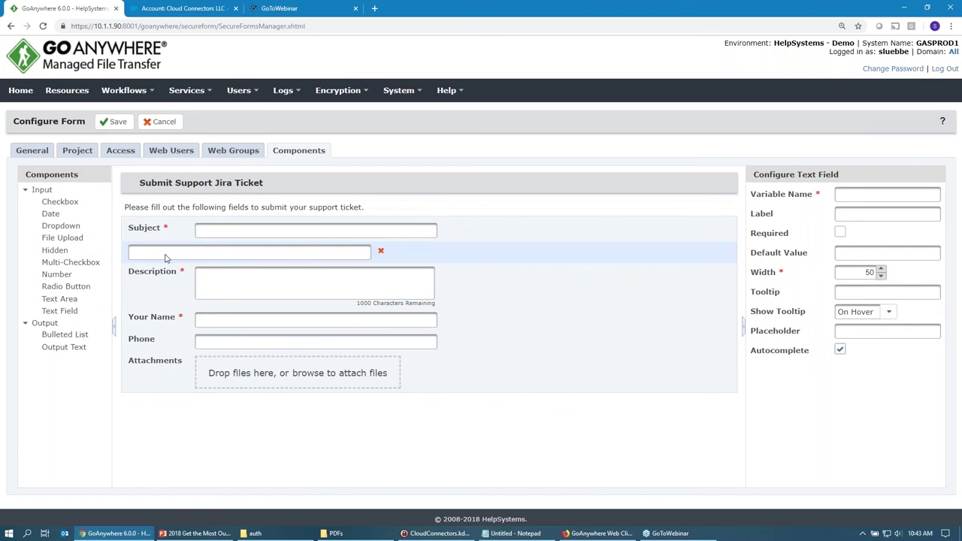
pyautogui.click(879, 222)
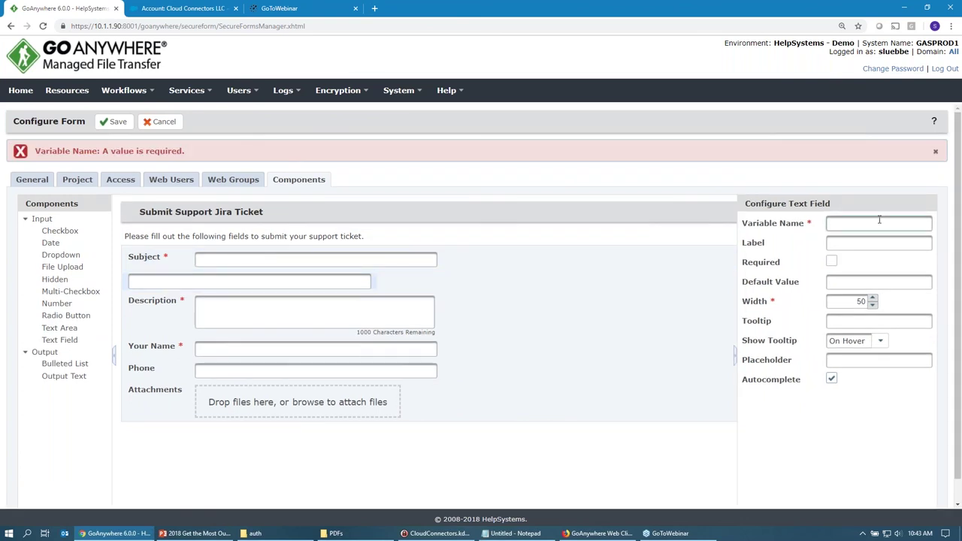
pyautogui.write('my cus')
pyautogui.press('BackSpace')
pyautogui.press('BackSpace')
pyautogui.press('BackSpace')
pyautogui.press('BackSpace')
pyautogui.write('customrfield')
pyautogui.press('Tab')
pyautogui.write('Label')
pyautogui.press('Tab')
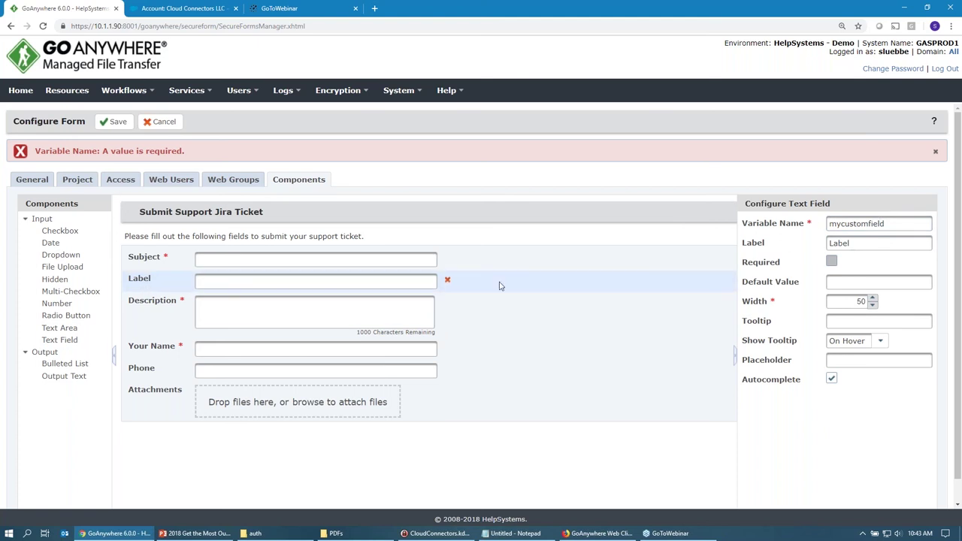
pyautogui.click(831, 262)
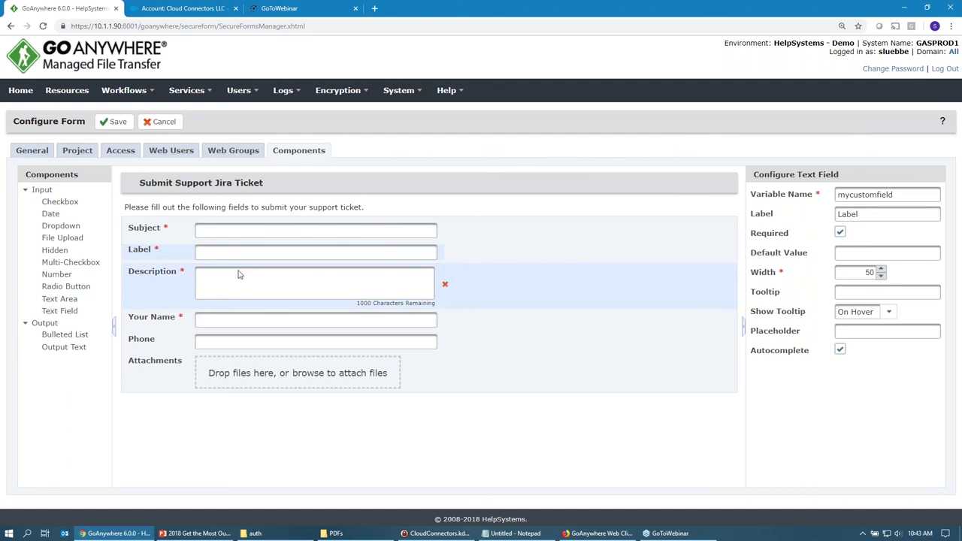
pyautogui.click(588, 534)
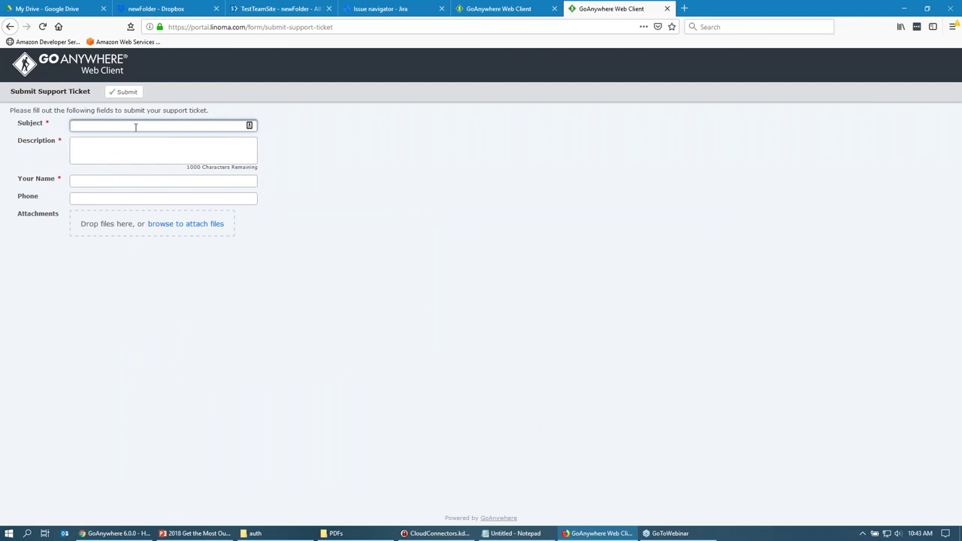
# Check the subject, description and name variables and the Attachments settings, then cancel out.
pyautogui.click(111, 534)
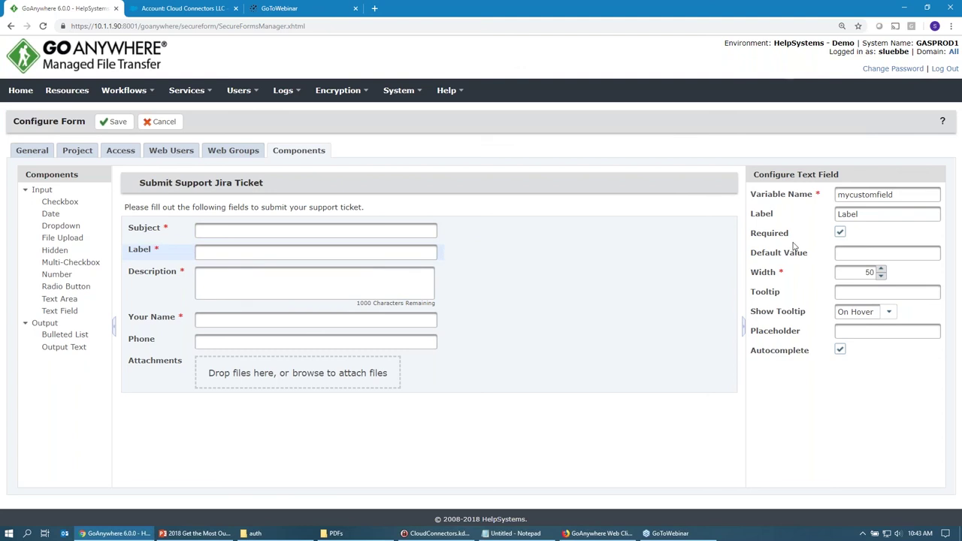
pyautogui.click(360, 236)
pyautogui.doubleClick(851, 195)
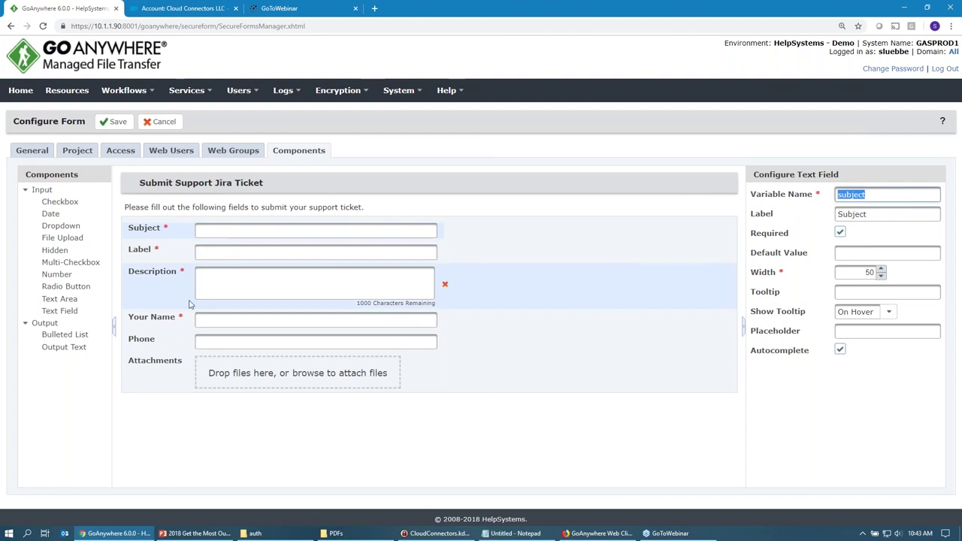
pyautogui.click(251, 279)
pyautogui.doubleClick(856, 194)
pyautogui.click(294, 324)
pyautogui.doubleClick(853, 195)
pyautogui.click(223, 375)
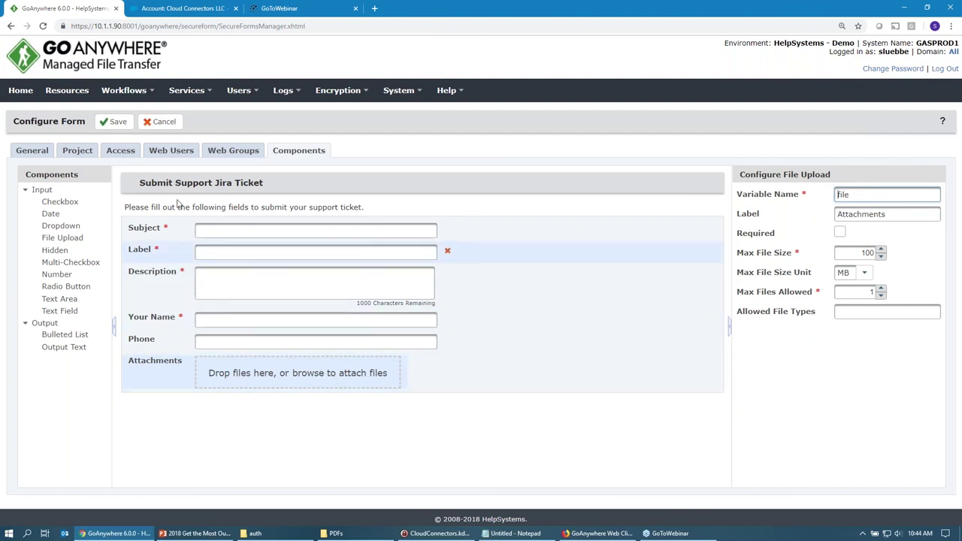
pyautogui.click(157, 123)
# Open the Jira project from the Workflows projects list.
pyautogui.moveTo(124, 91)
pyautogui.click(134, 113)
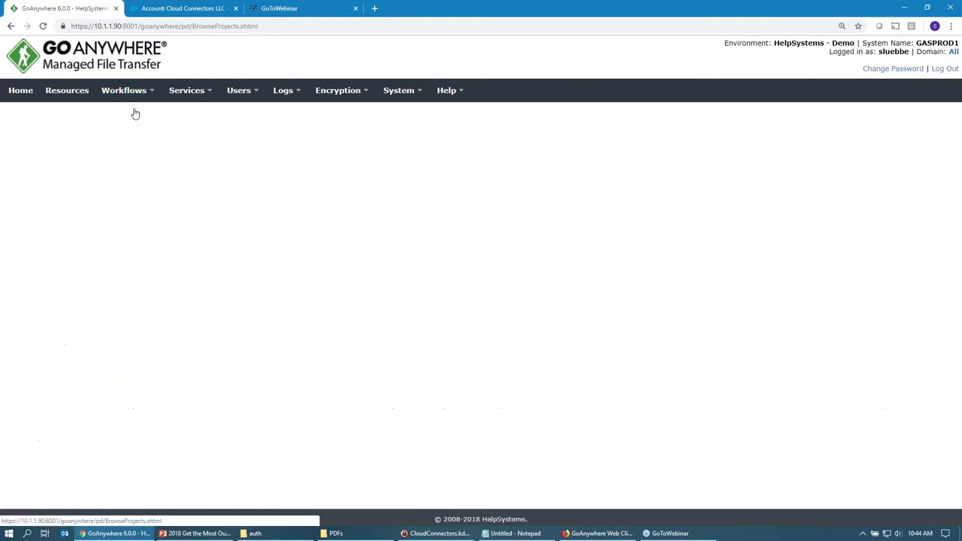
pyautogui.scroll(-7, 299, 394)
pyautogui.scroll(-1, 285, 369)
pyautogui.click(256, 322)
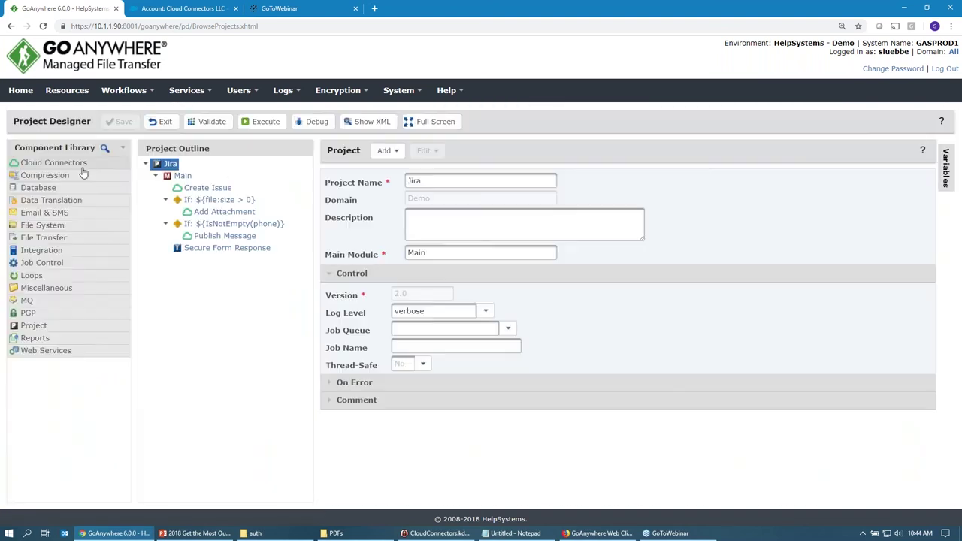
# Browse the Cloud Connector for Jira actions, then select the Create Issue step.
pyautogui.click(79, 163)
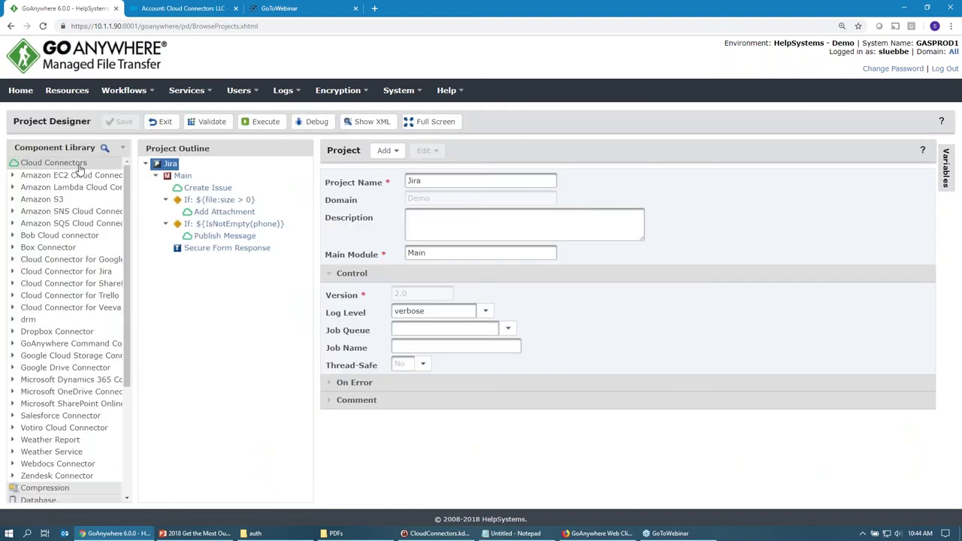
pyautogui.click(54, 272)
pyautogui.scroll(-3, 56, 282)
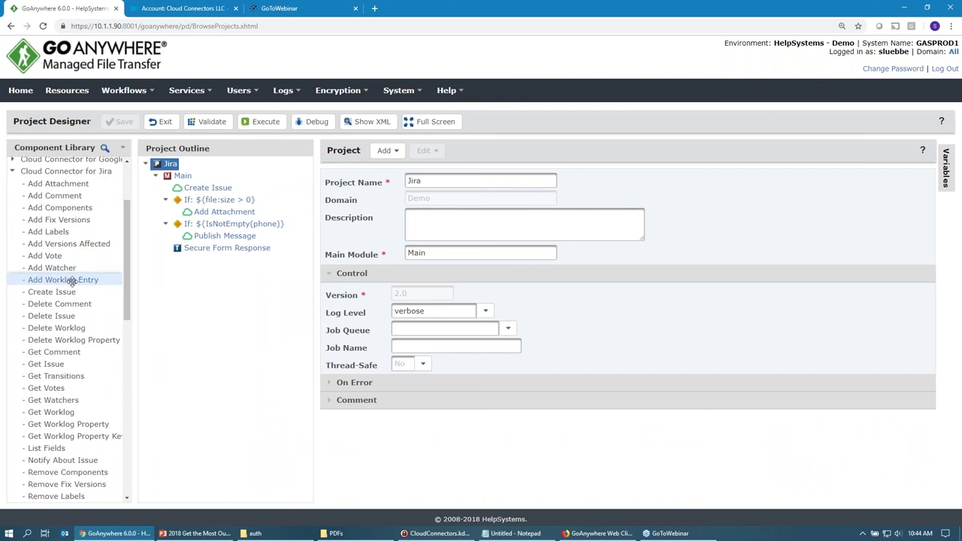
pyautogui.scroll(-1, 69, 304)
pyautogui.scroll(-1, 65, 350)
pyautogui.scroll(1, 65, 350)
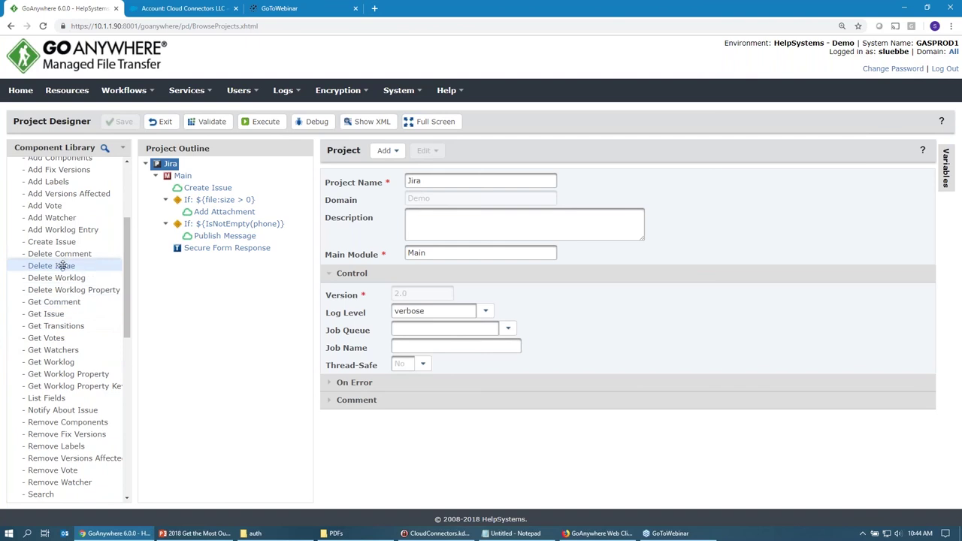
pyautogui.click(191, 193)
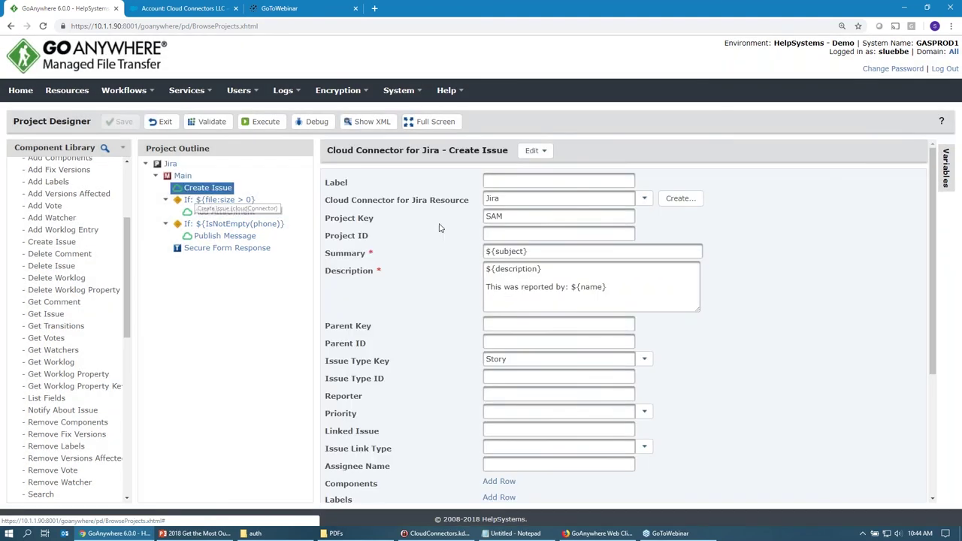
# Review Create Issue's Jira resource, SAM project key, ${subject} summary and description/name variables.
pyautogui.click(644, 198)
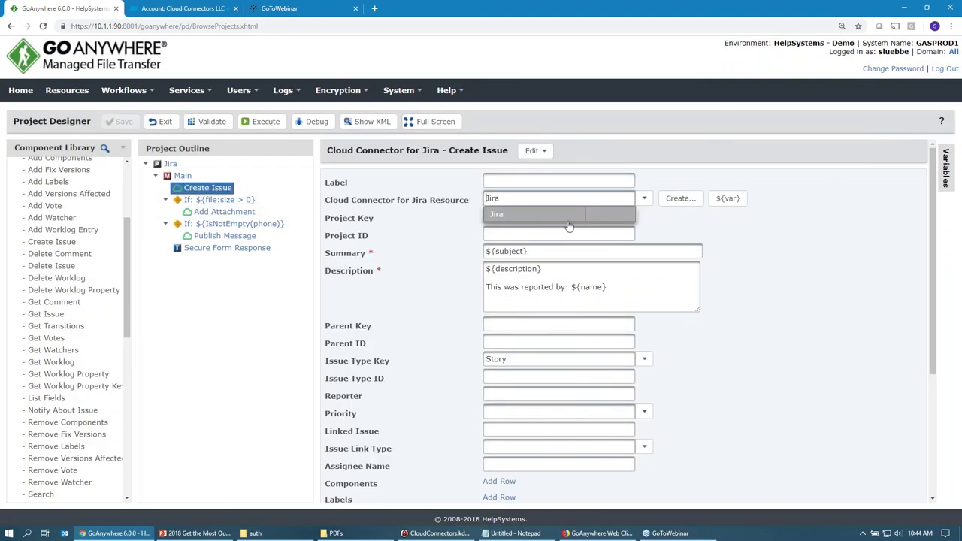
pyautogui.click(522, 216)
pyautogui.moveTo(516, 217); pyautogui.dragTo(429, 222)
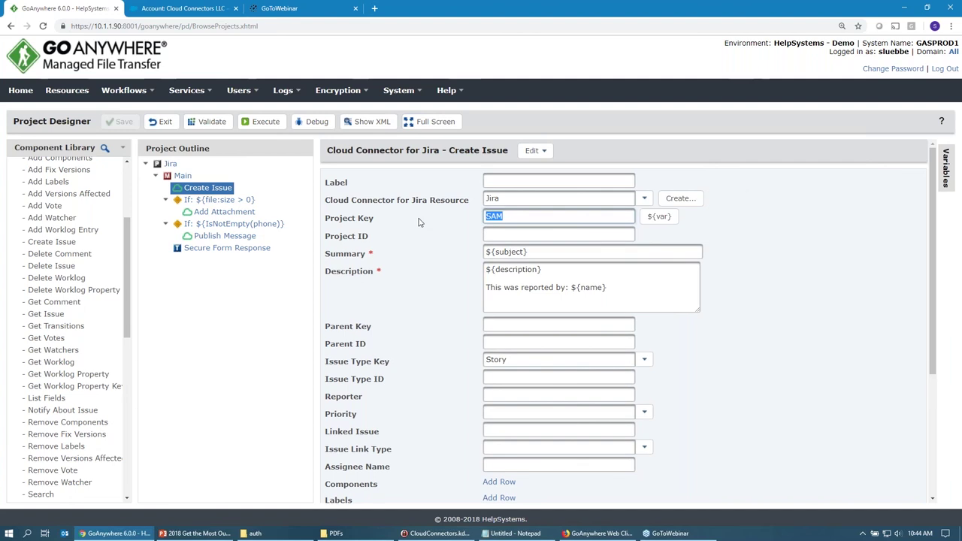
pyautogui.click(563, 251)
pyautogui.moveTo(563, 251); pyautogui.dragTo(453, 255)
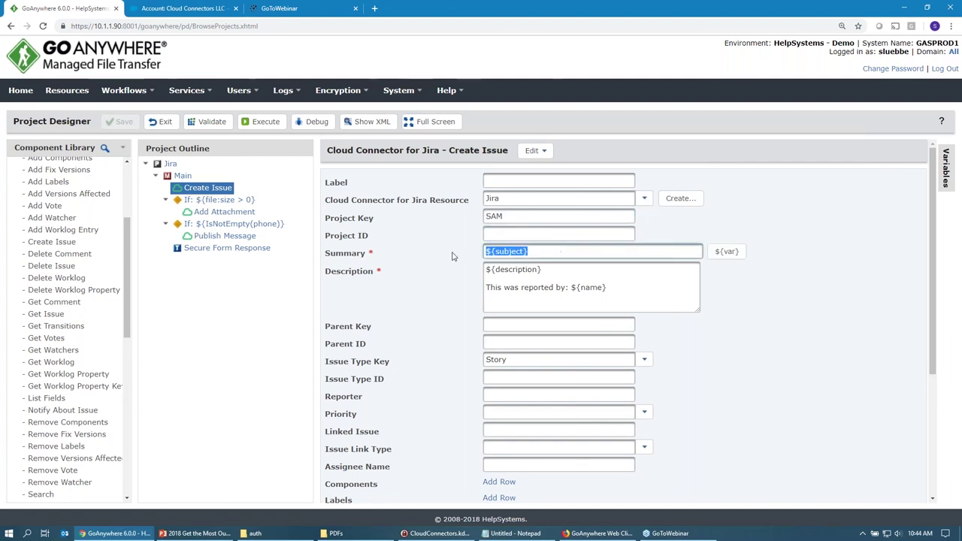
pyautogui.moveTo(555, 270); pyautogui.dragTo(569, 287)
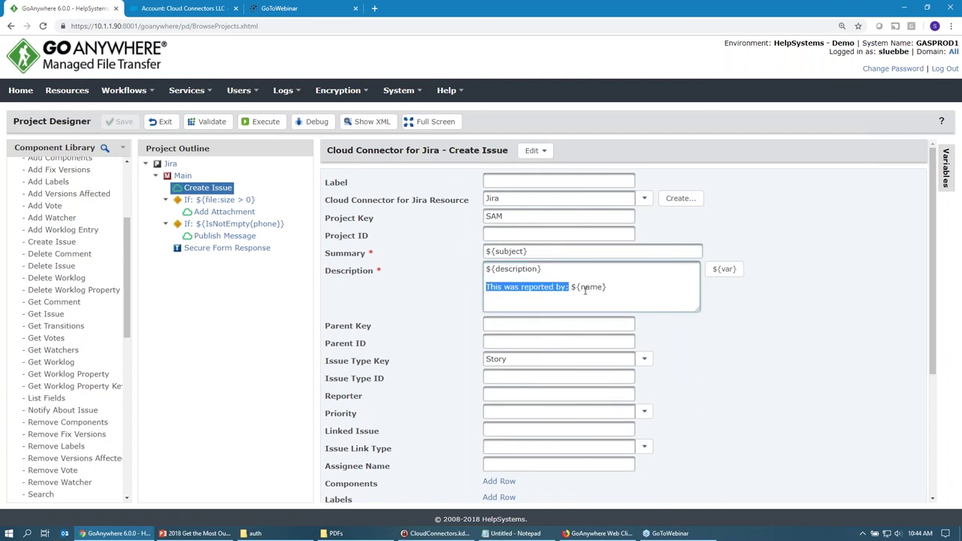
pyautogui.doubleClick(585, 289)
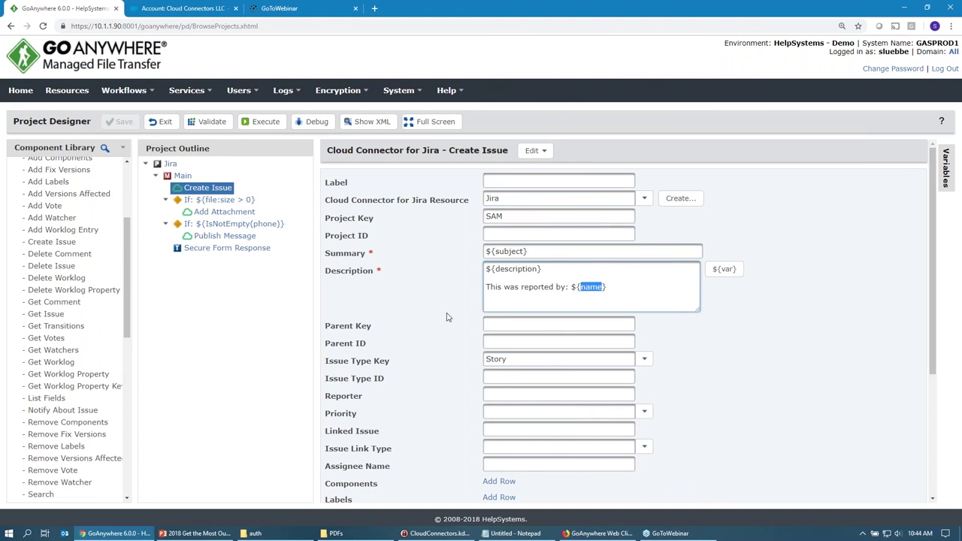
# Confirm issue type Story and the issueKey output, then view the ${file:size > 0} If condition.
pyautogui.scroll(-2, 447, 315)
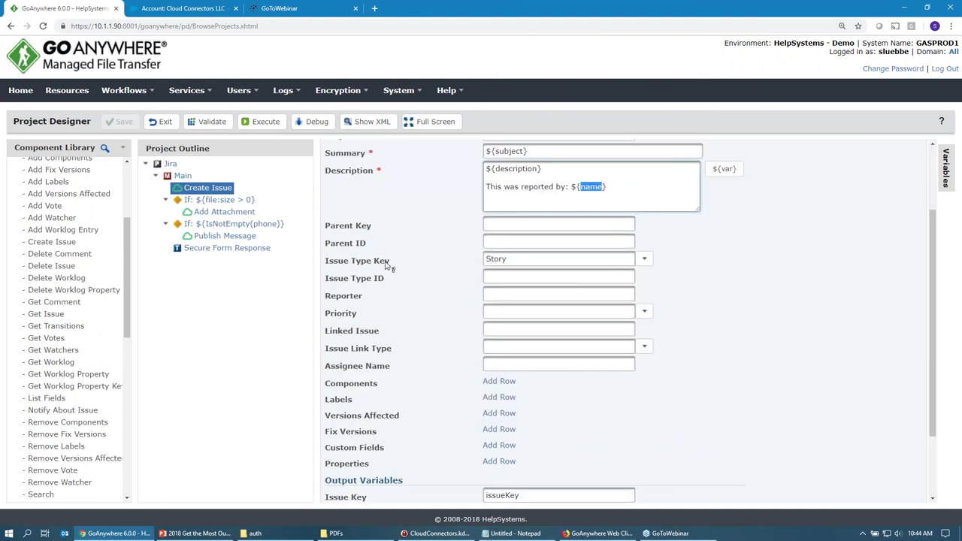
pyautogui.click(644, 262)
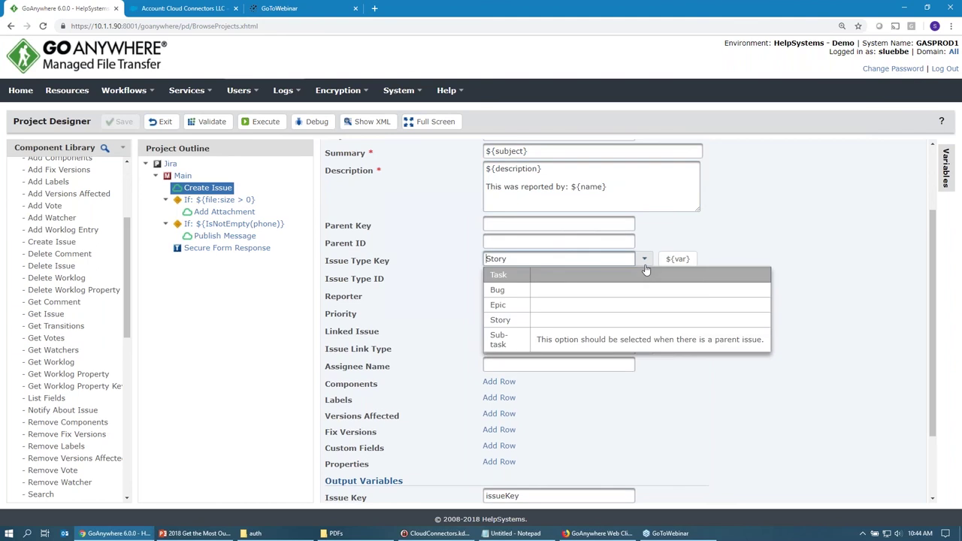
pyautogui.click(646, 269)
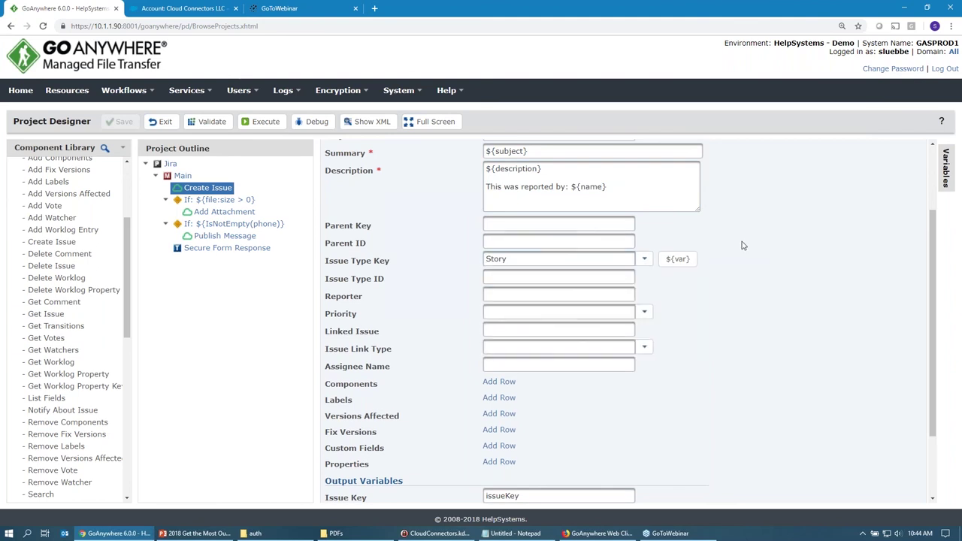
pyautogui.doubleClick(503, 496)
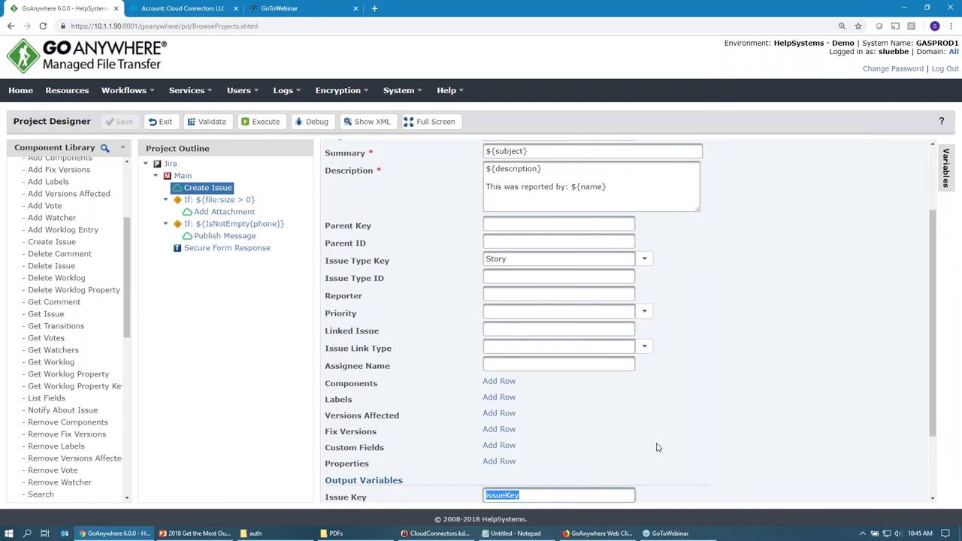
pyautogui.click(212, 204)
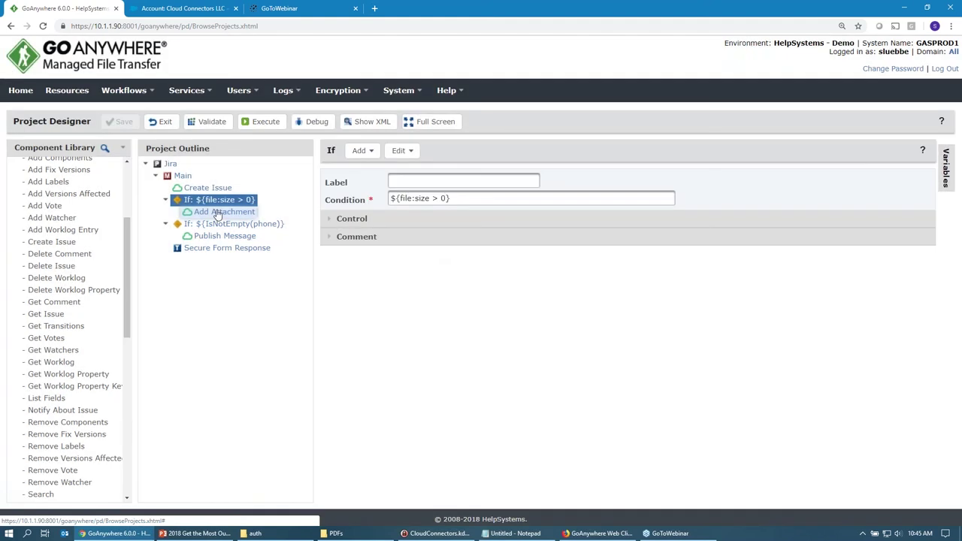
# Review the Add Attachment step's ${issueKey} issue key and ${file} attachment values.
pyautogui.click(216, 213)
pyautogui.moveTo(449, 150); pyautogui.dragTo(524, 150)
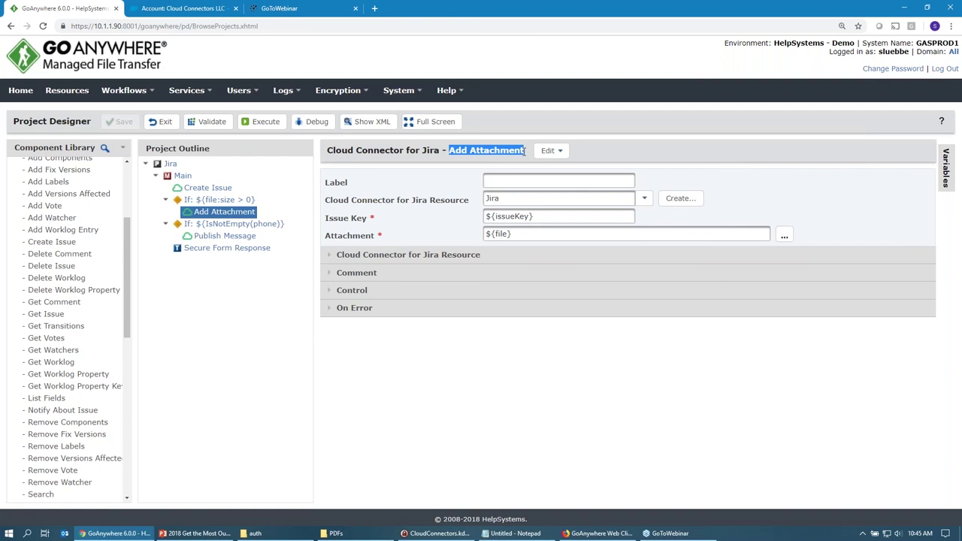
pyautogui.moveTo(534, 217); pyautogui.dragTo(458, 219)
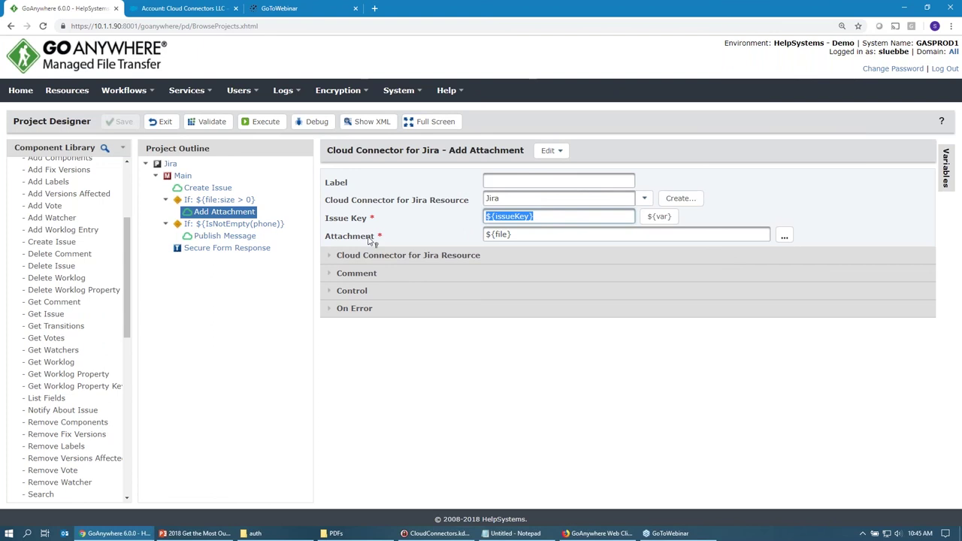
pyautogui.click(571, 233)
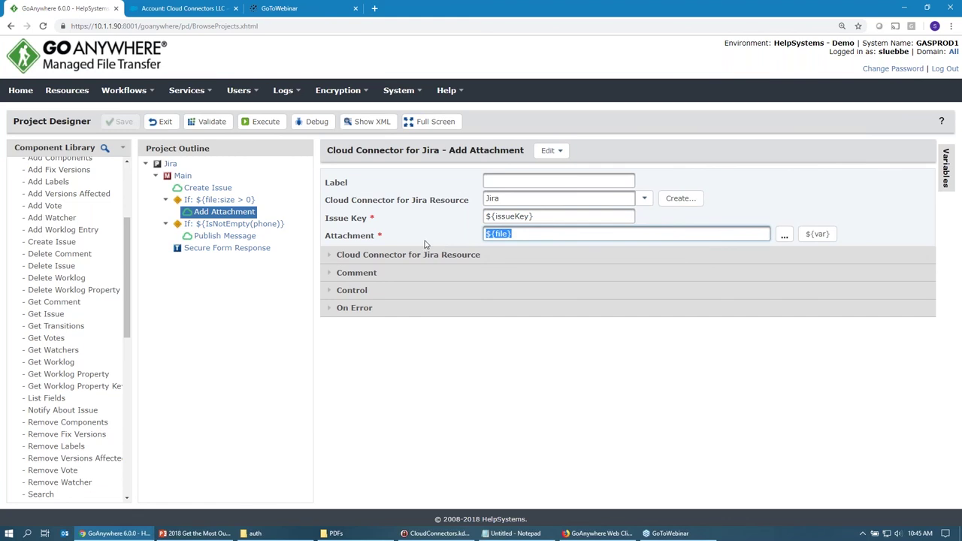
# Review the phone condition and SNS Publish Message (${phone}, Support Case, ${issueKey}), then Secure Form Response.
pyautogui.click(241, 226)
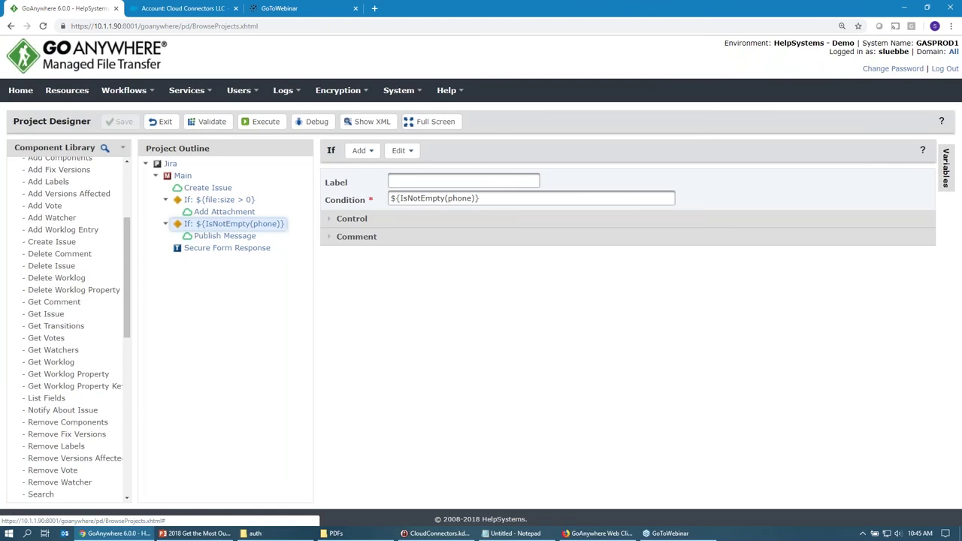
pyautogui.click(239, 238)
pyautogui.moveTo(367, 151); pyautogui.dragTo(391, 153)
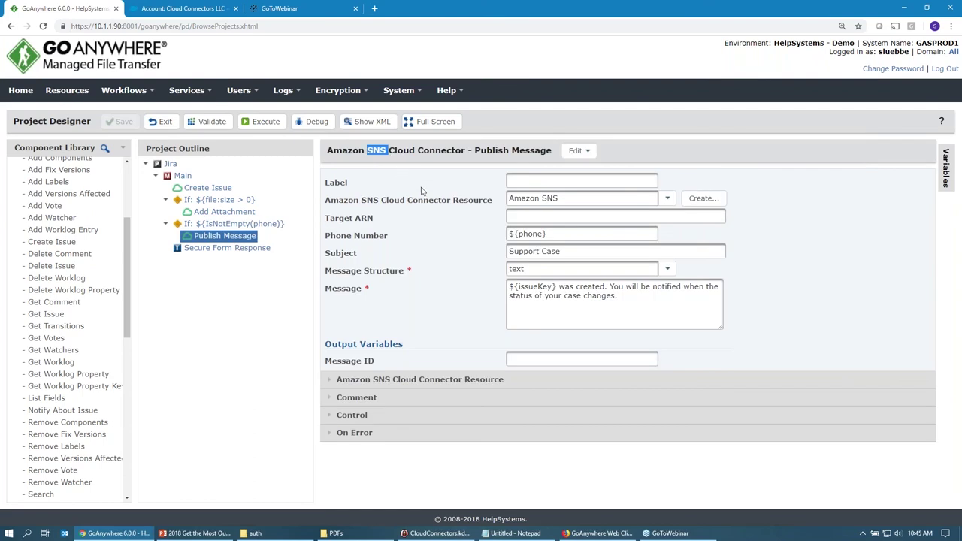
pyautogui.moveTo(557, 233); pyautogui.dragTo(451, 249)
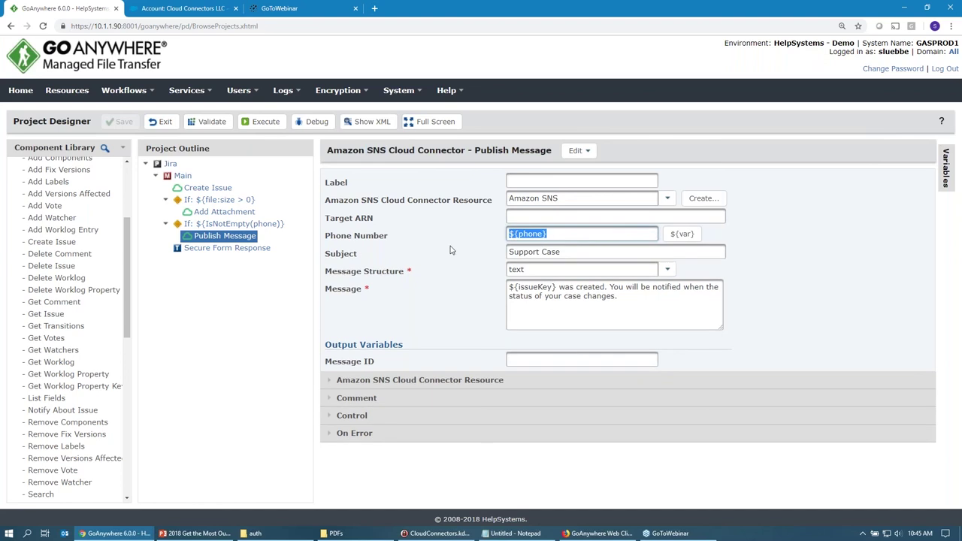
pyautogui.moveTo(560, 252); pyautogui.dragTo(489, 261)
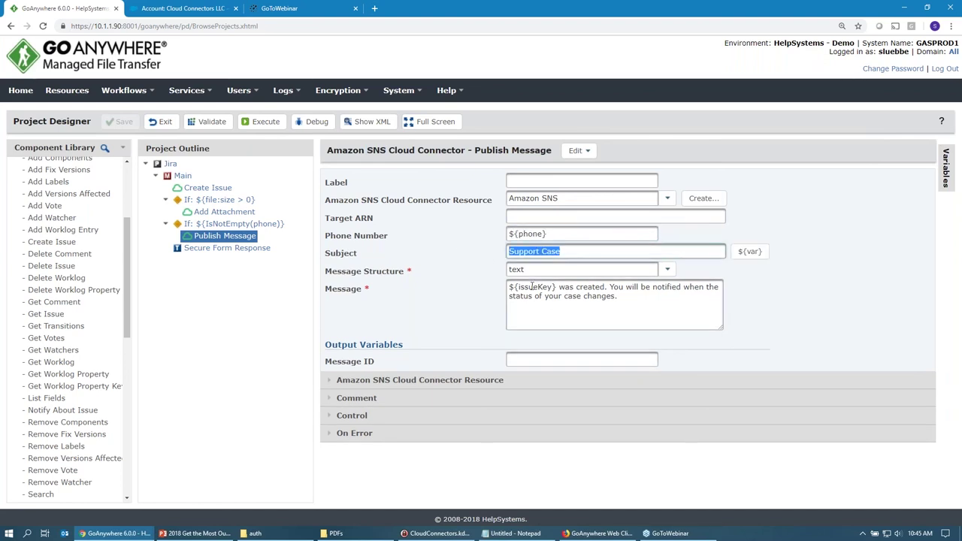
pyautogui.moveTo(557, 287); pyautogui.dragTo(503, 293)
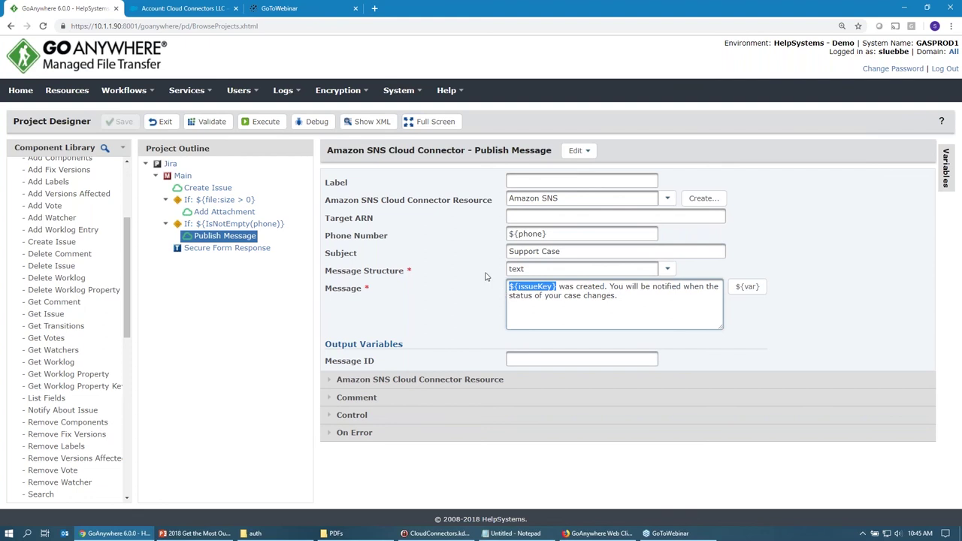
pyautogui.click(227, 248)
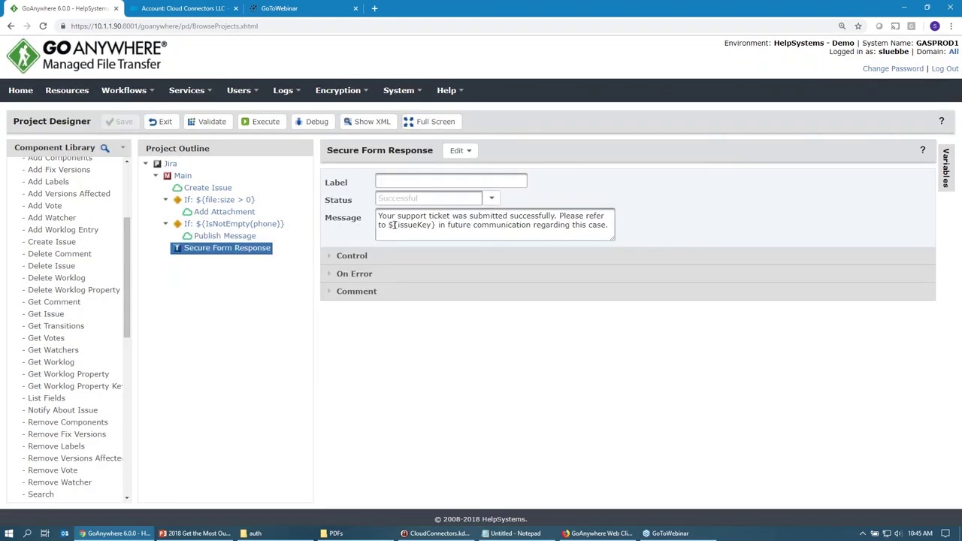
# Highlight 'submitted successfully' and ${issueKey} in the response message, then switch to the Firefox form.
pyautogui.click(487, 216)
pyautogui.moveTo(487, 216); pyautogui.dragTo(541, 216)
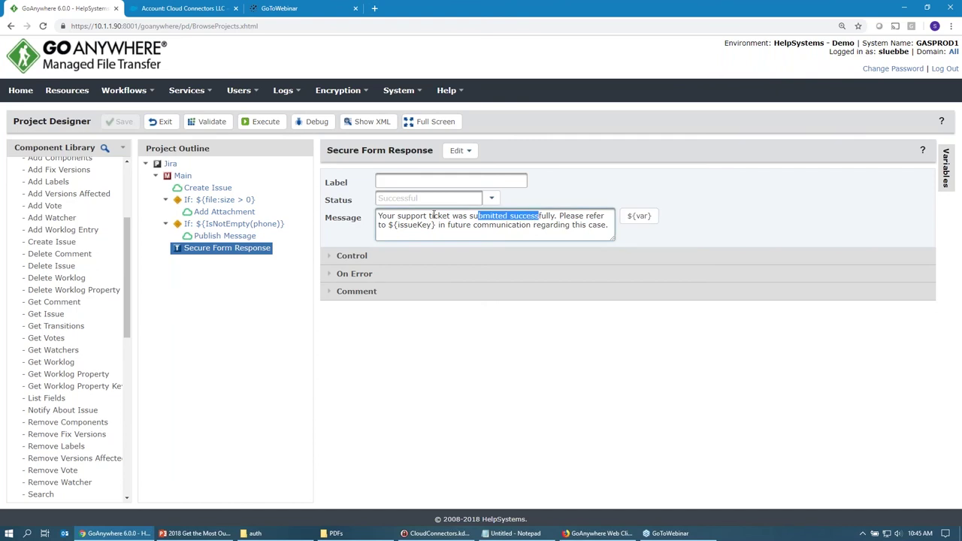
pyautogui.click(389, 225)
pyautogui.moveTo(387, 225); pyautogui.dragTo(436, 225)
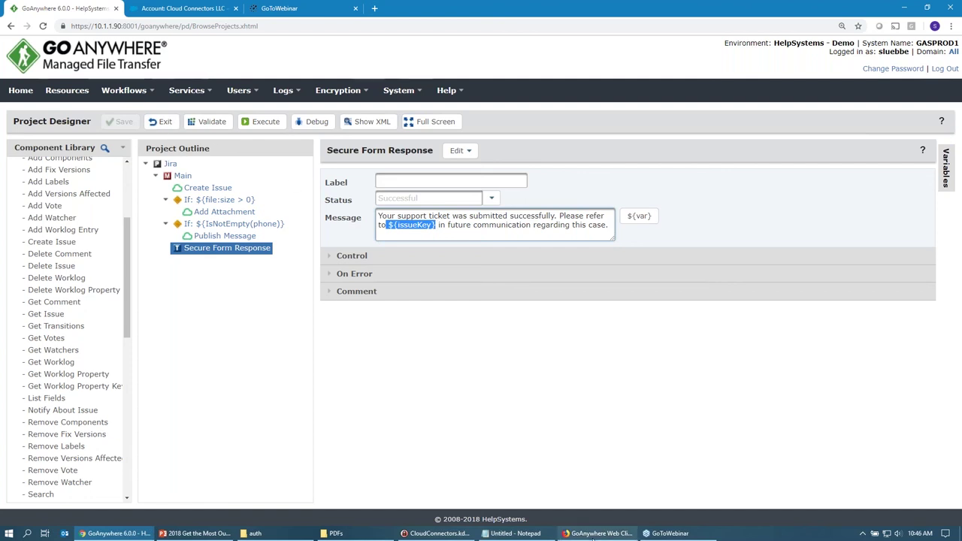
pyautogui.click(593, 534)
# Sign in to the Web Client with the user's name and password, then open Forms > Available Forms.
pyautogui.click(509, 9)
pyautogui.write('steve')
pyautogui.press('Tab')
pyautogui.write('•••')
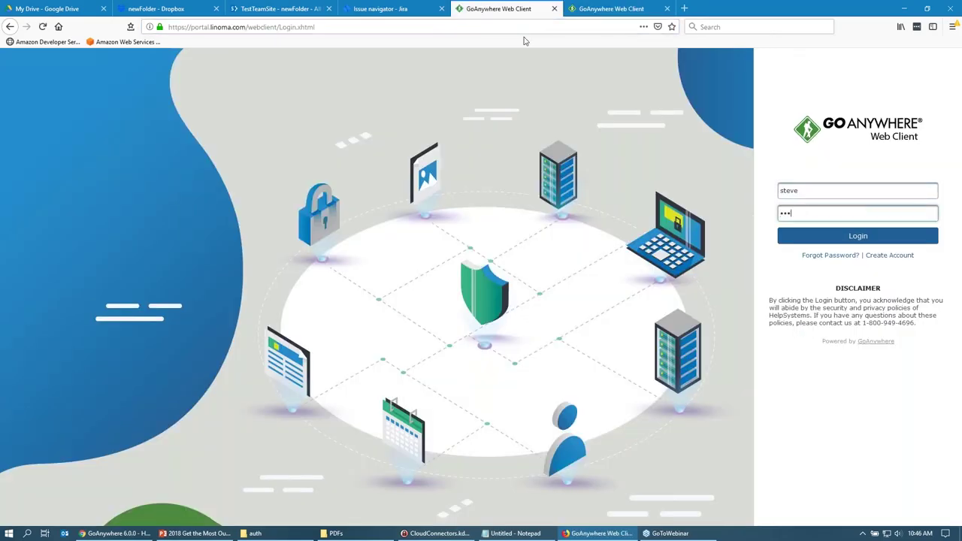
pyautogui.press('BackSpace')
pyautogui.press('BackSpace')
pyautogui.write('••••••••')
pyautogui.press('Return')
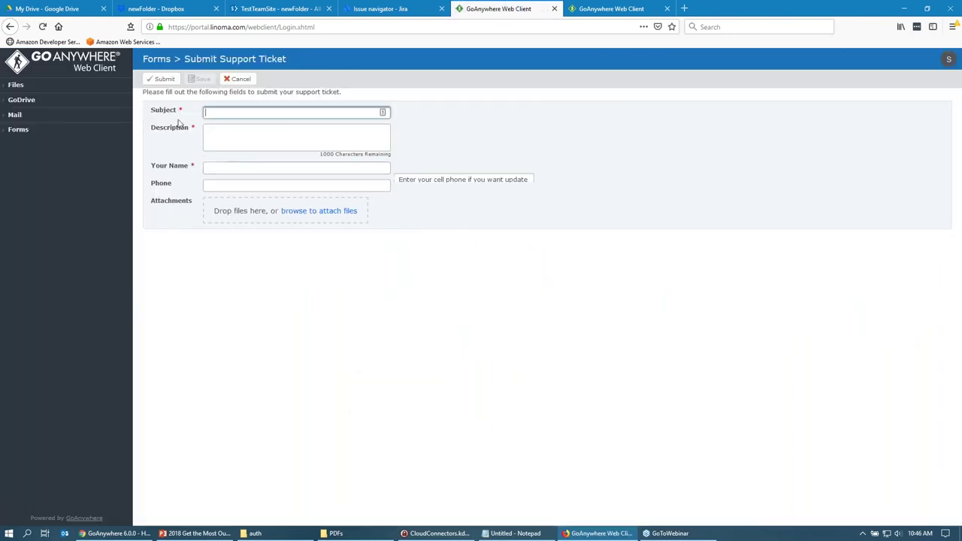
pyautogui.click(30, 131)
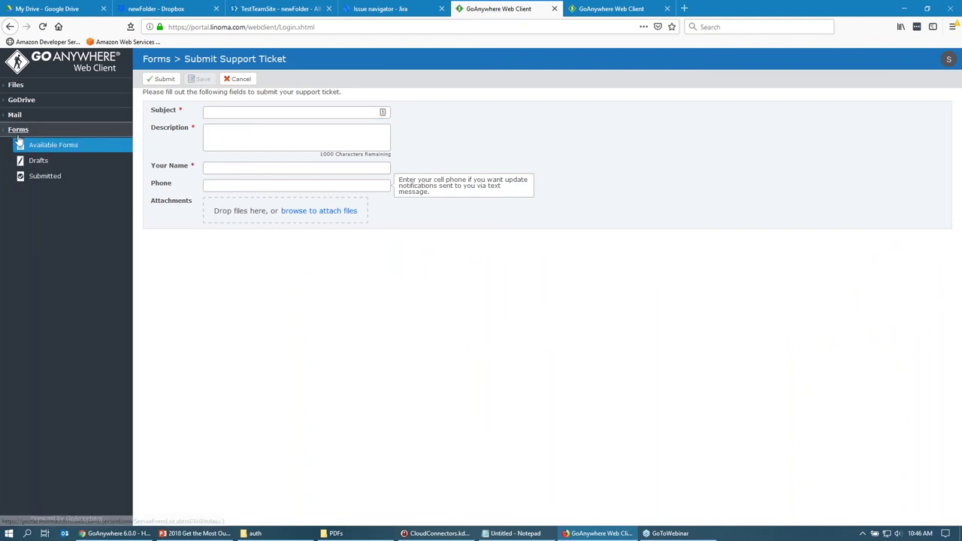
pyautogui.click(34, 149)
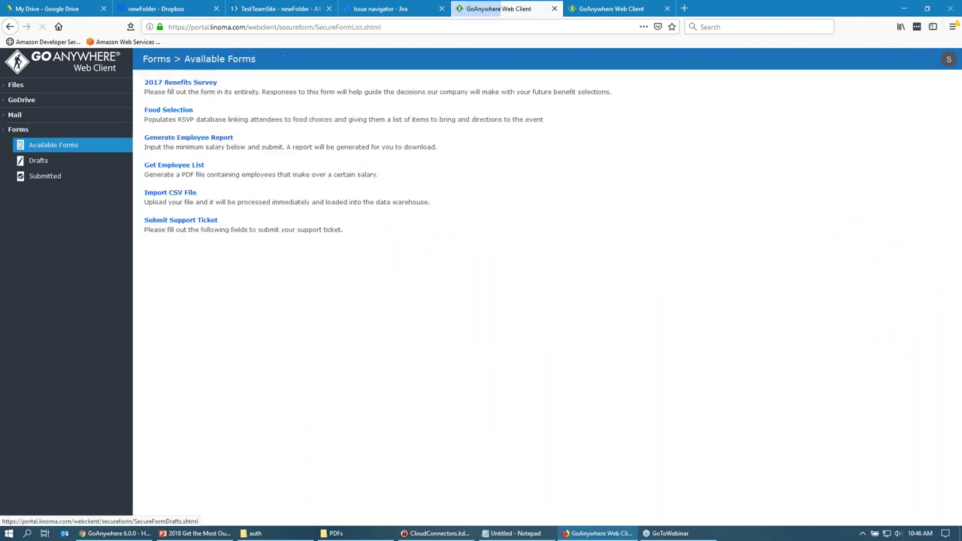
# Open Submit Support Ticket: subject 'This webinar is awesome', description 'whatever issue we are facing', plus the requester's name.
pyautogui.click(171, 222)
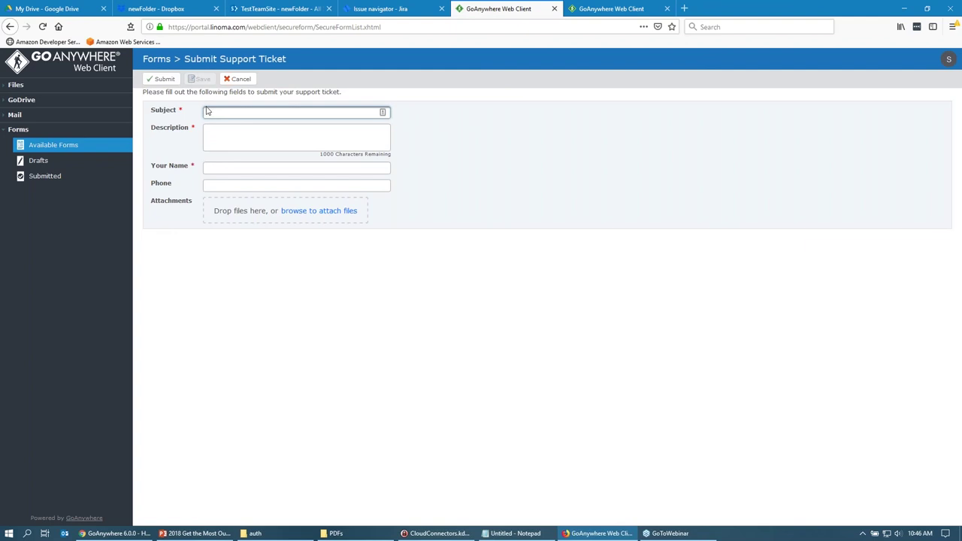
pyautogui.write('This')
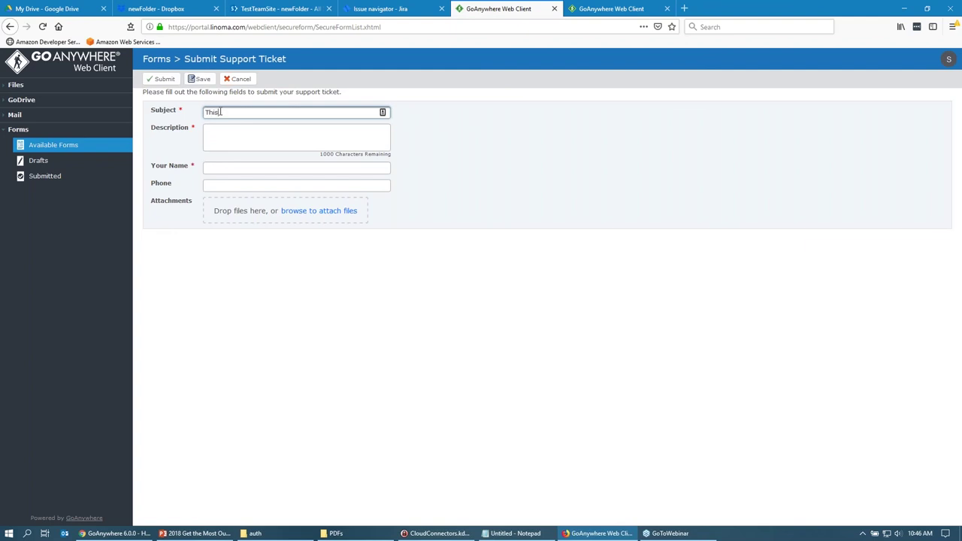
pyautogui.write(' webinar is awesome')
pyautogui.press('Tab')
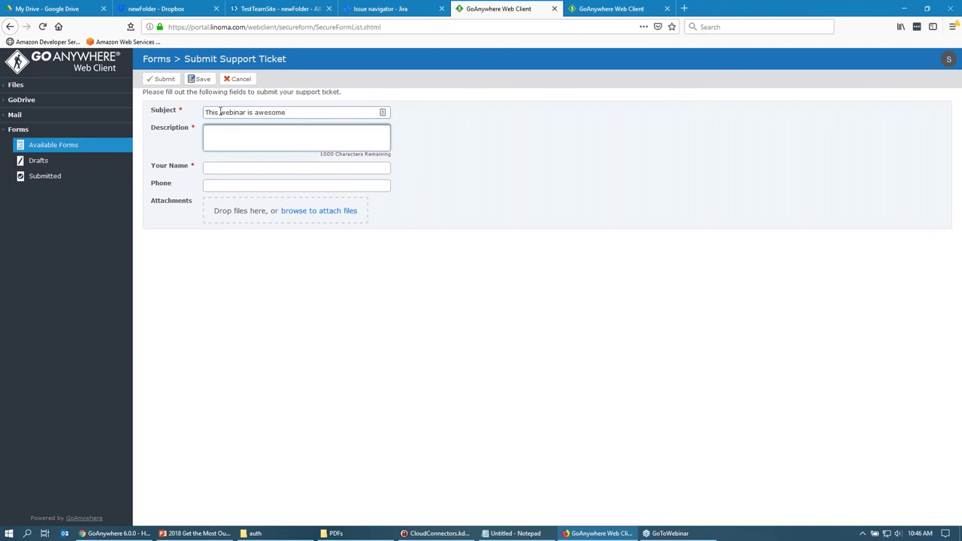
pyautogui.write('whateve3r')
pyautogui.press('BackSpace')
pyautogui.press('BackSpace')
pyautogui.press('BackSpace')
pyautogui.write('r issue we are facing')
pyautogui.press('Tab')
pyautogui.press('Tab')
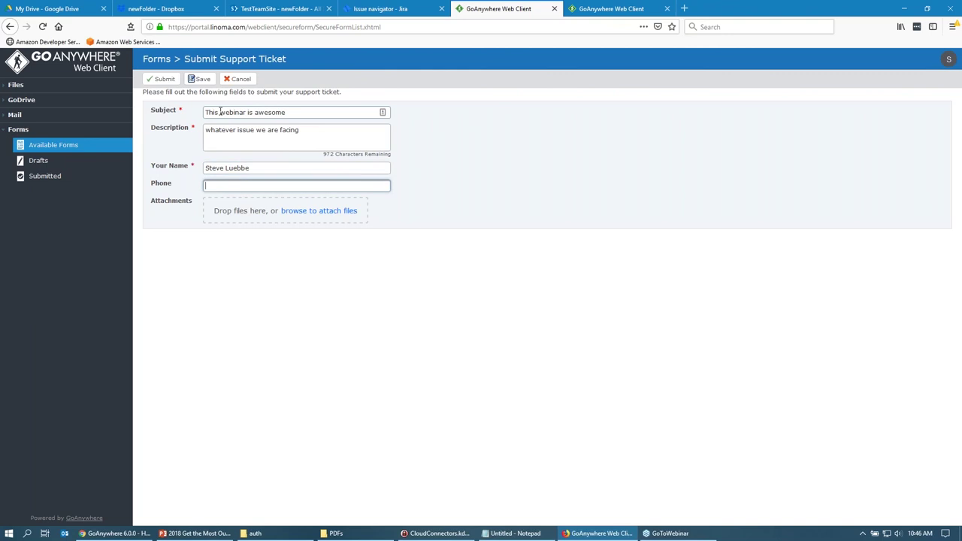
# Attach BadgeAd_AugustSFTP.jpg and submit the support ticket.
pyautogui.click(328, 218)
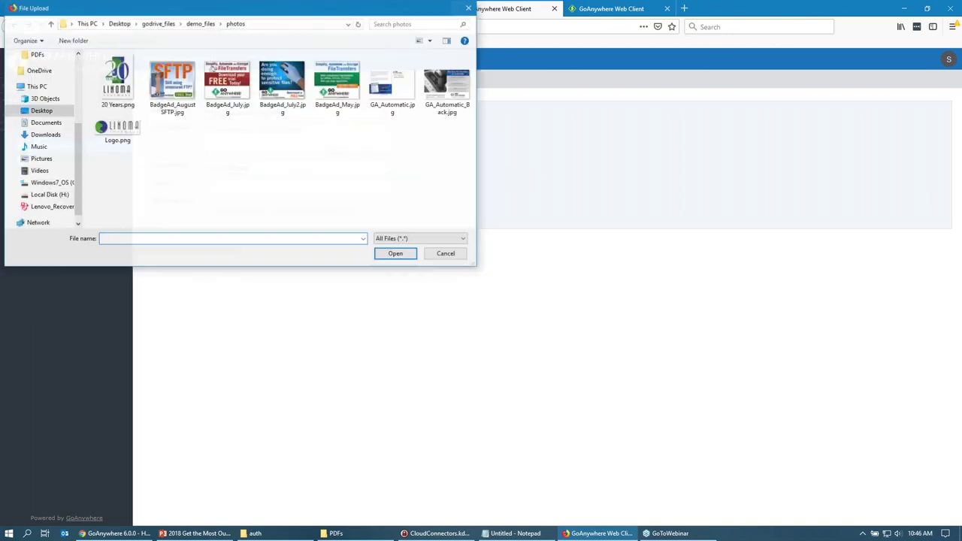
pyautogui.doubleClick(172, 81)
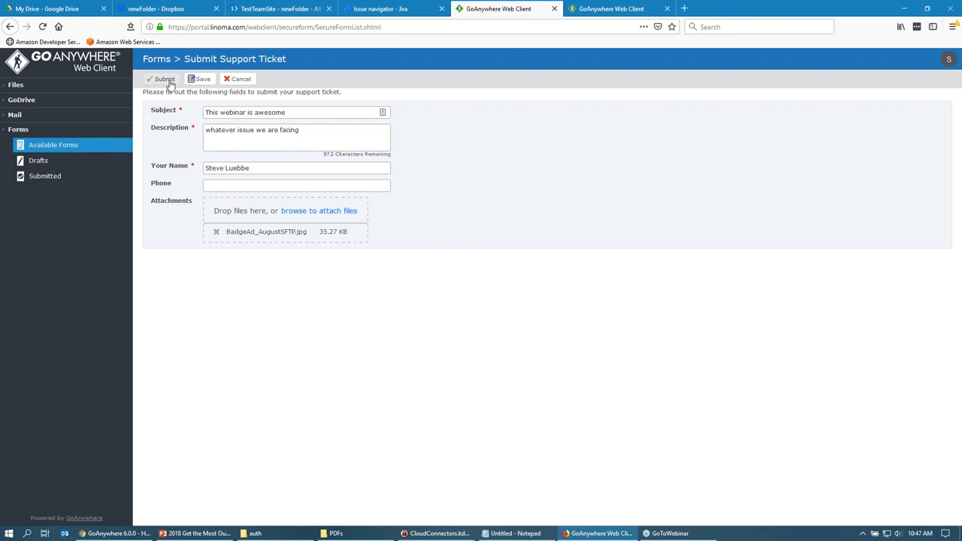
pyautogui.click(165, 79)
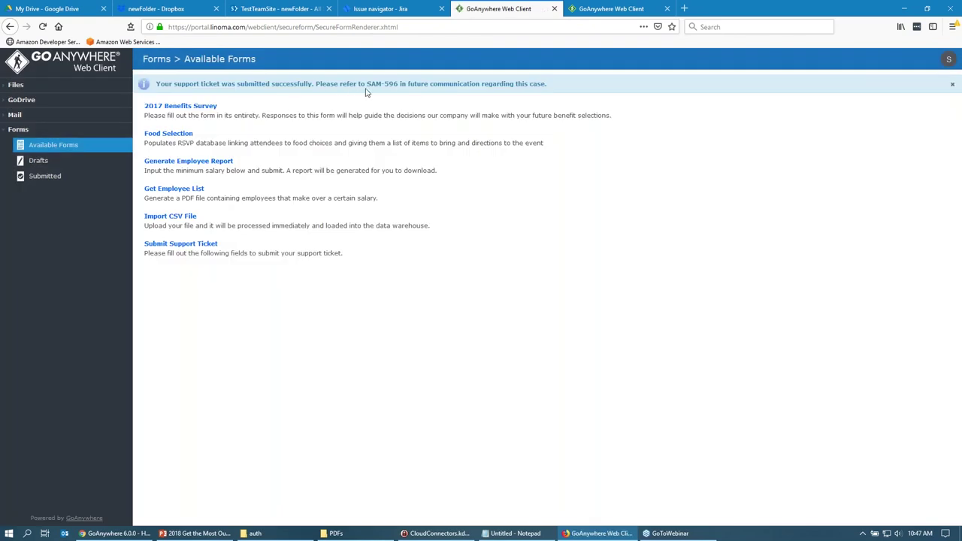
# Select the SAM-596 issue key in the success banner.
pyautogui.moveTo(367, 84); pyautogui.dragTo(399, 84)
# Rerun the Jira issue search, open SAM-596 to verify its description and key, then return to GoAnywhere.
pyautogui.click(376, 11)
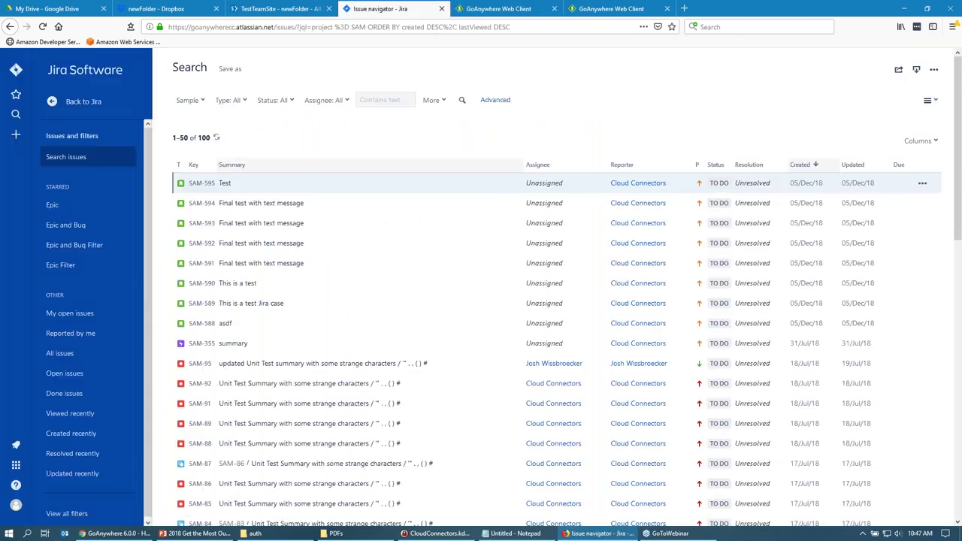
pyautogui.click(461, 103)
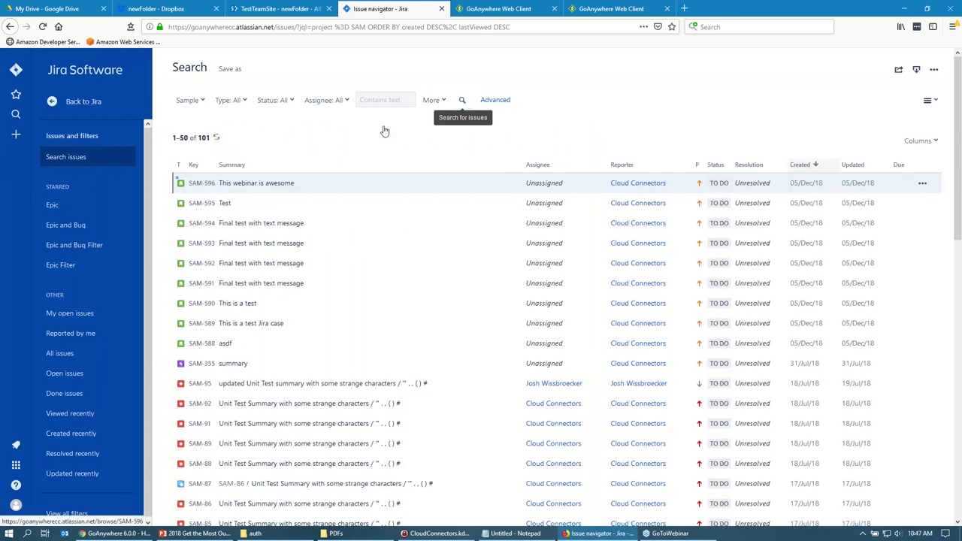
pyautogui.click(280, 186)
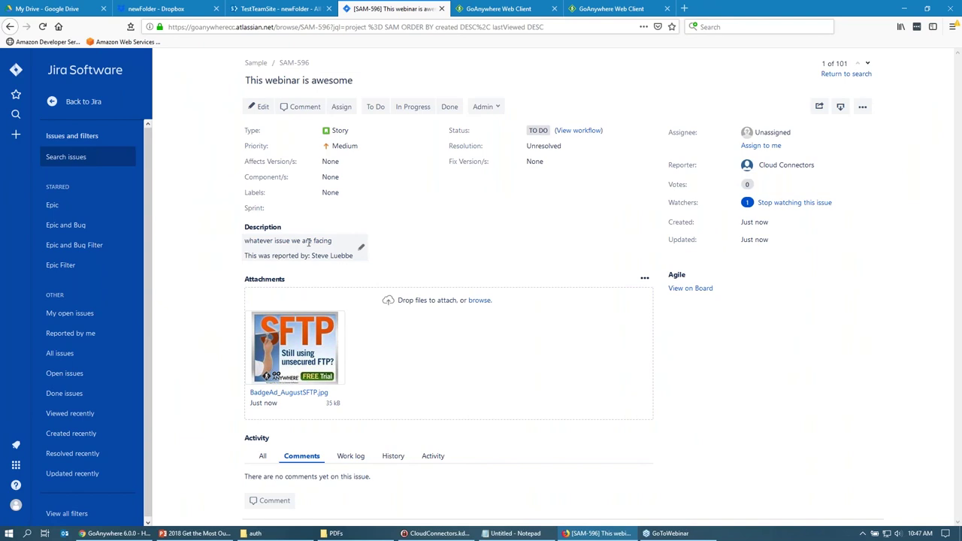
pyautogui.moveTo(311, 256); pyautogui.dragTo(353, 256)
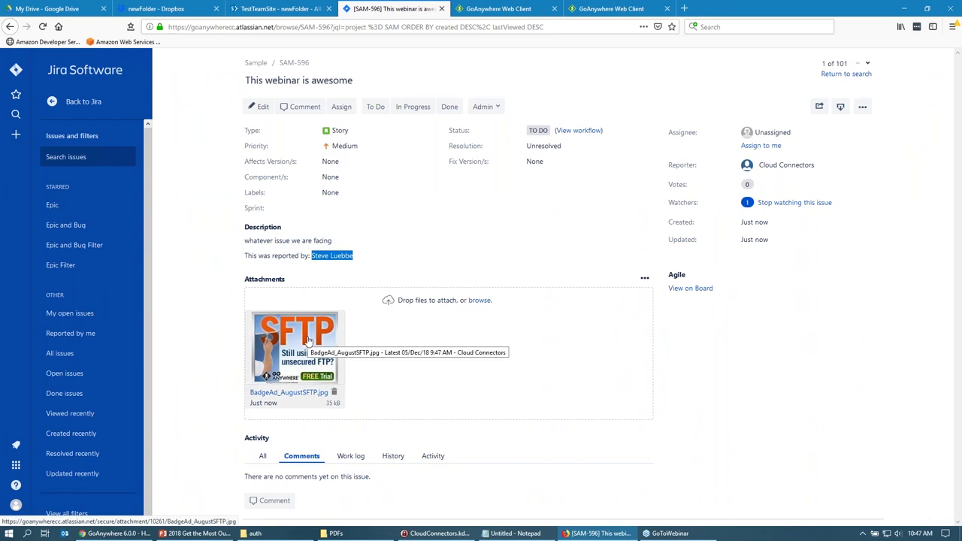
pyautogui.moveTo(323, 66); pyautogui.dragTo(280, 67)
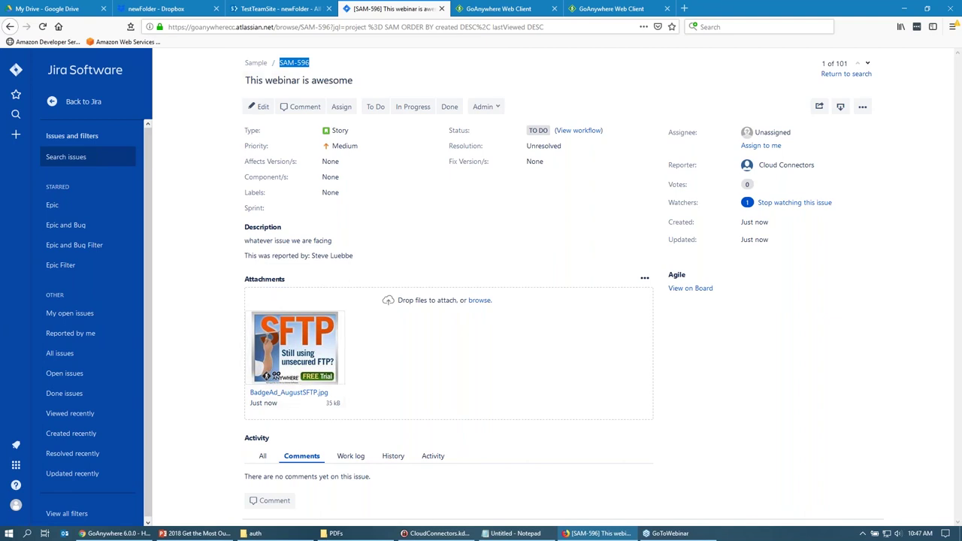
pyautogui.click(120, 533)
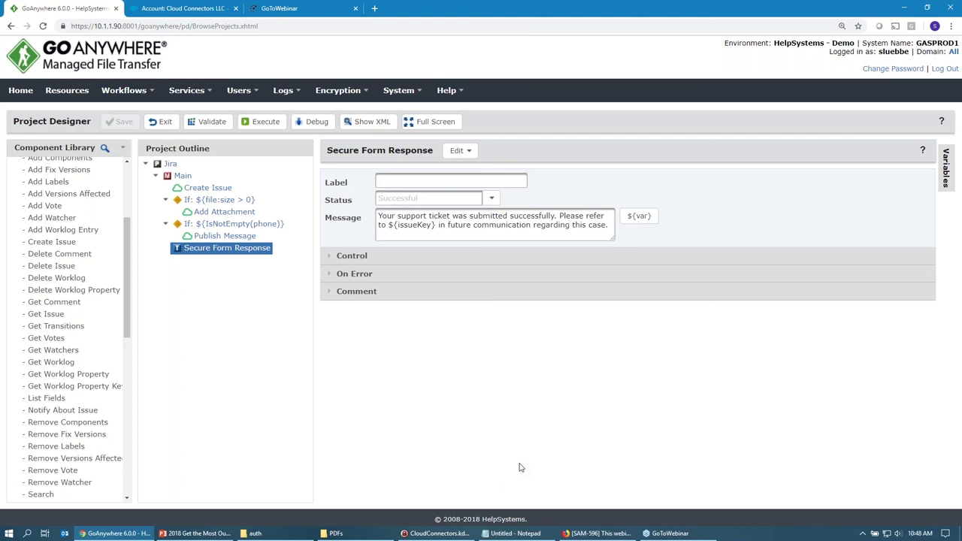
# Bring PowerPoint forward and go to slide 13, Cloud Connectors.
pyautogui.click(201, 533)
pyautogui.press('Up')
pyautogui.press('Up')
pyautogui.press('Up')
pyautogui.press('Up')
pyautogui.press('Down')
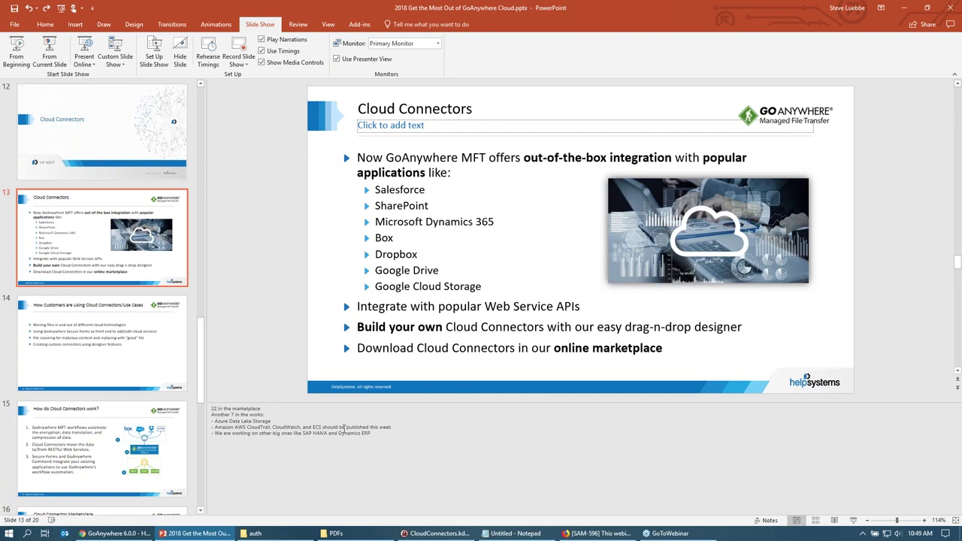
# Minimize PowerPoint to reveal GoAnywhere's Project Designer.
pyautogui.click(900, 10)
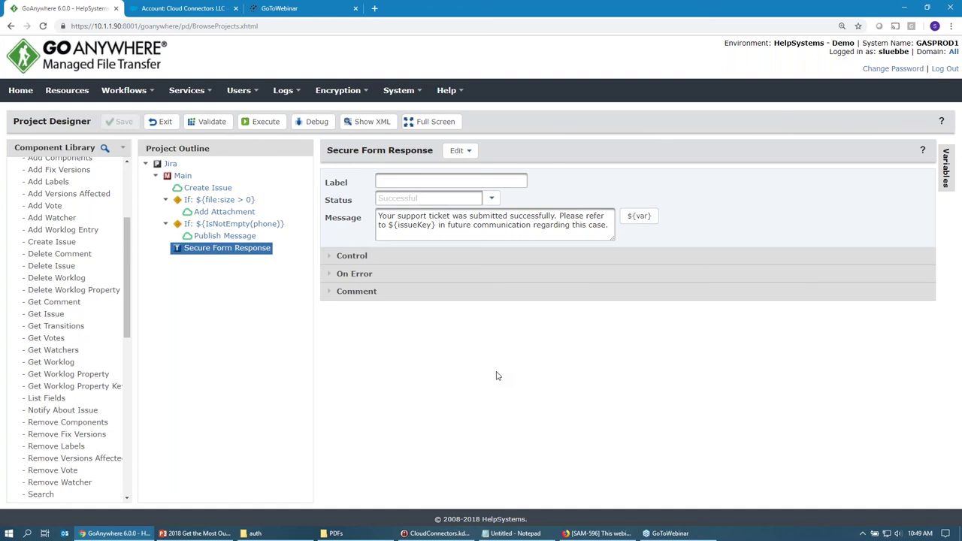
# Open the System > Cloud Connectors list and scroll through it.
pyautogui.click(398, 90)
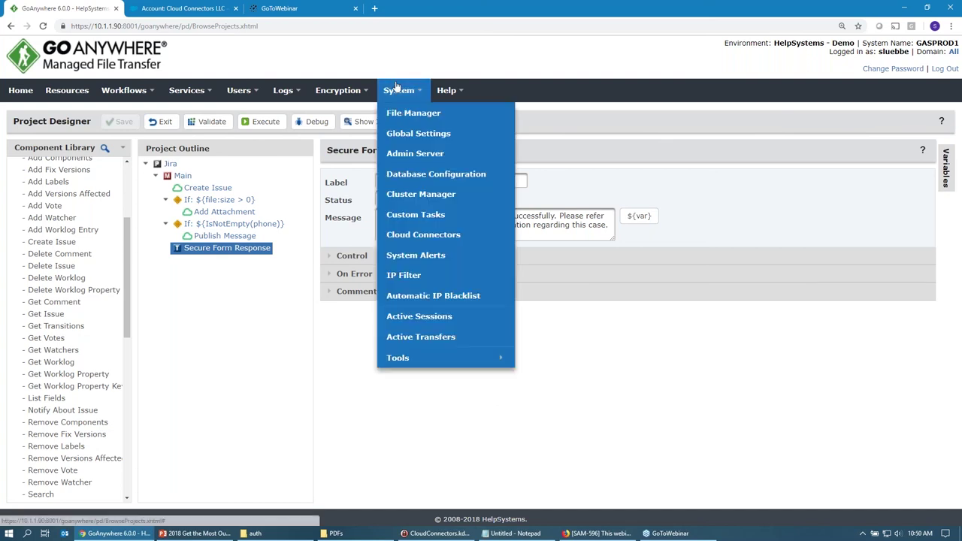
pyautogui.click(423, 234)
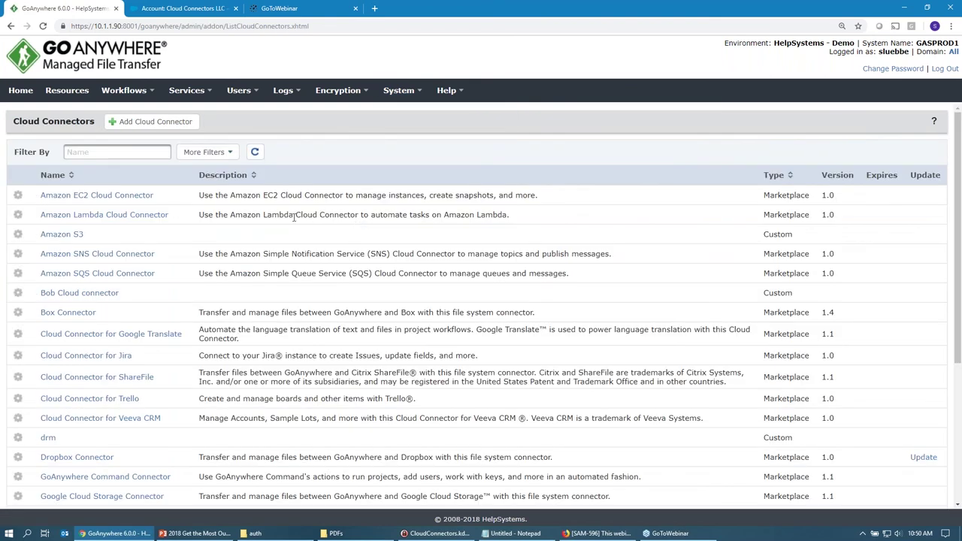
pyautogui.scroll(-2, 188, 239)
pyautogui.scroll(2, 184, 188)
# Open Add Cloud Connector and browse the Marketplace connectors such as Jira, Trello and Dropbox.
pyautogui.click(172, 122)
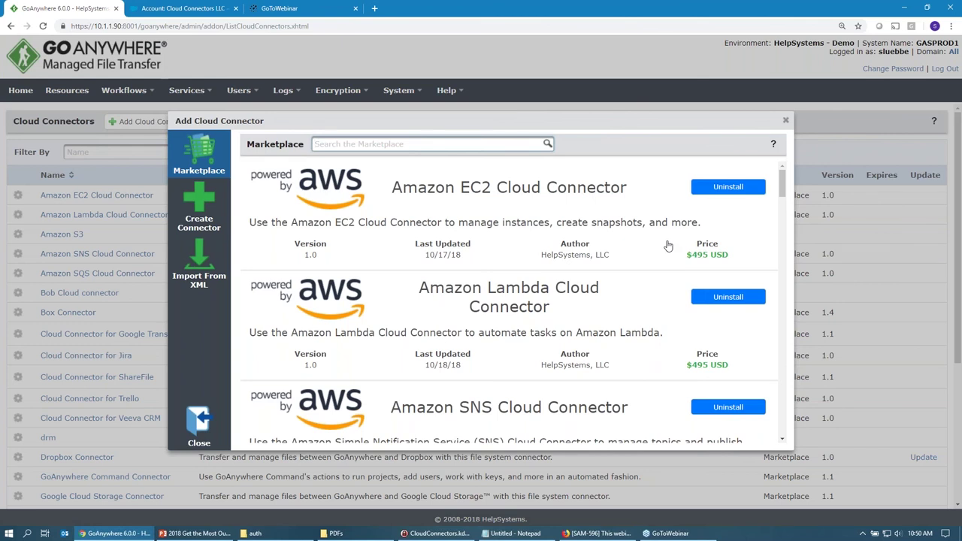
pyautogui.scroll(-4, 668, 245)
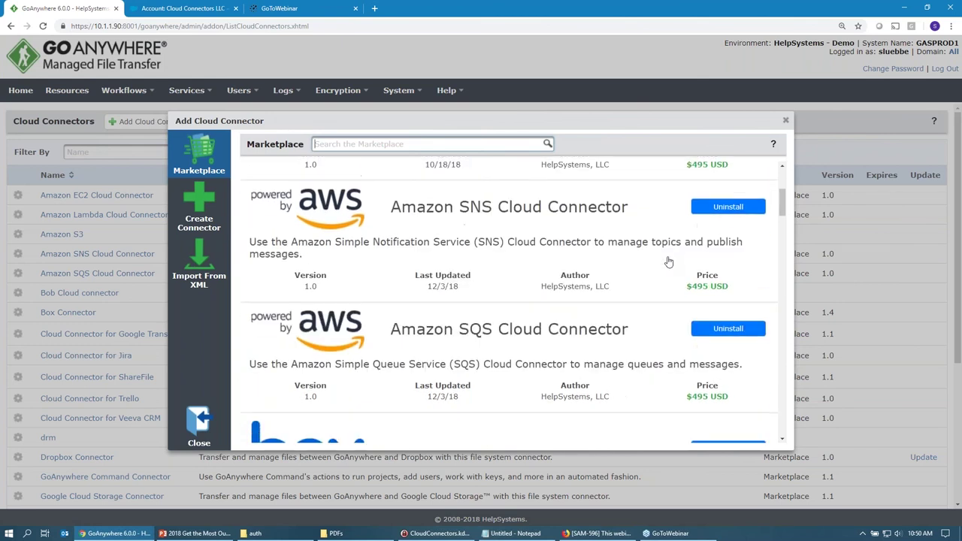
pyautogui.scroll(-5, 668, 261)
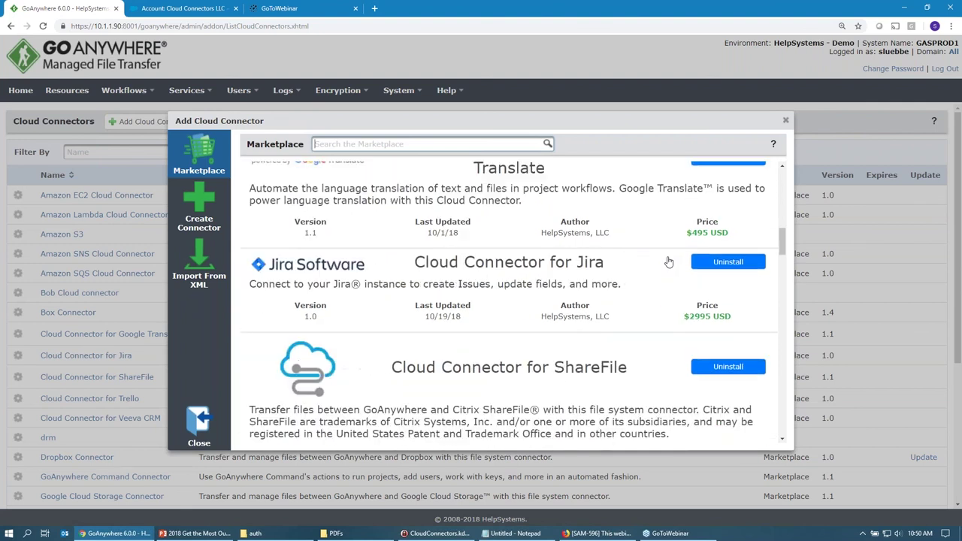
pyautogui.scroll(-2, 668, 261)
pyautogui.scroll(3, 571, 271)
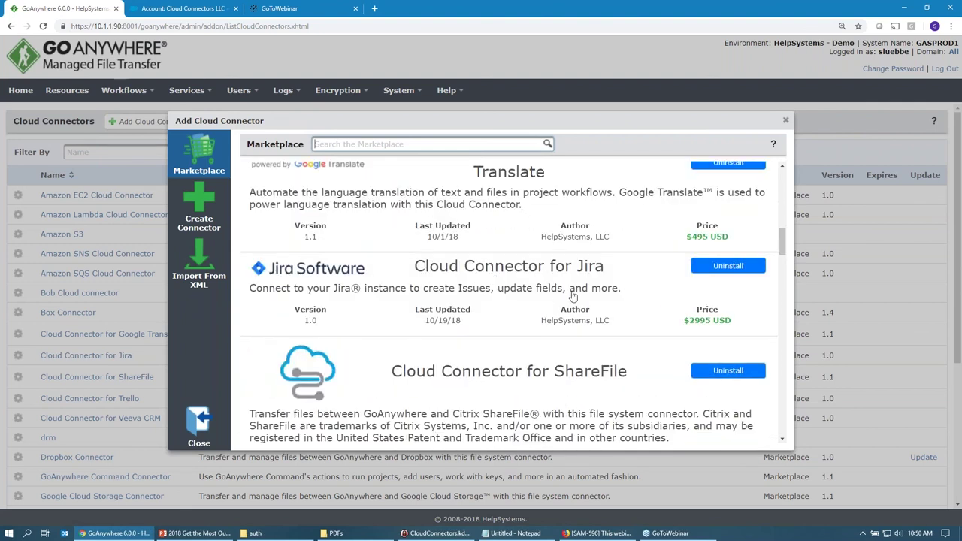
pyautogui.scroll(-5, 573, 297)
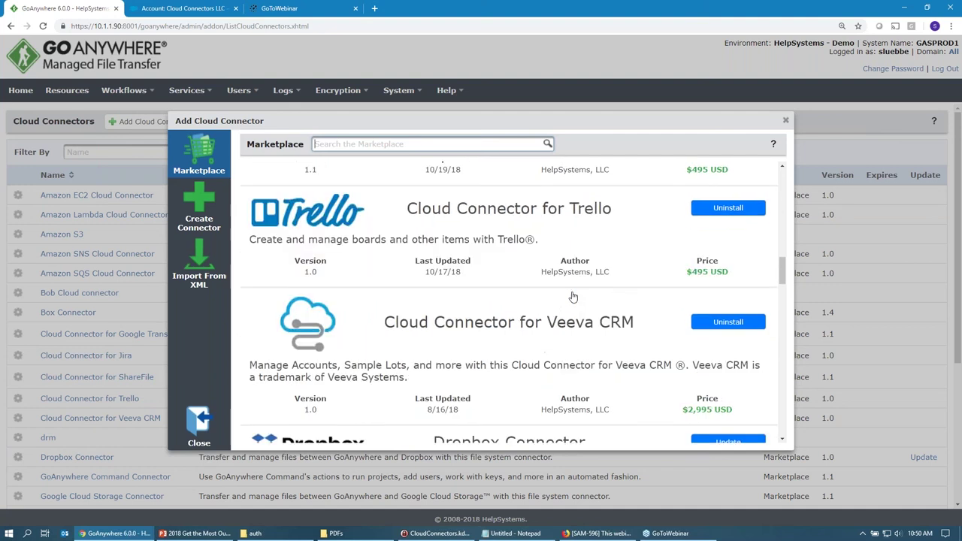
pyautogui.scroll(-1, 572, 297)
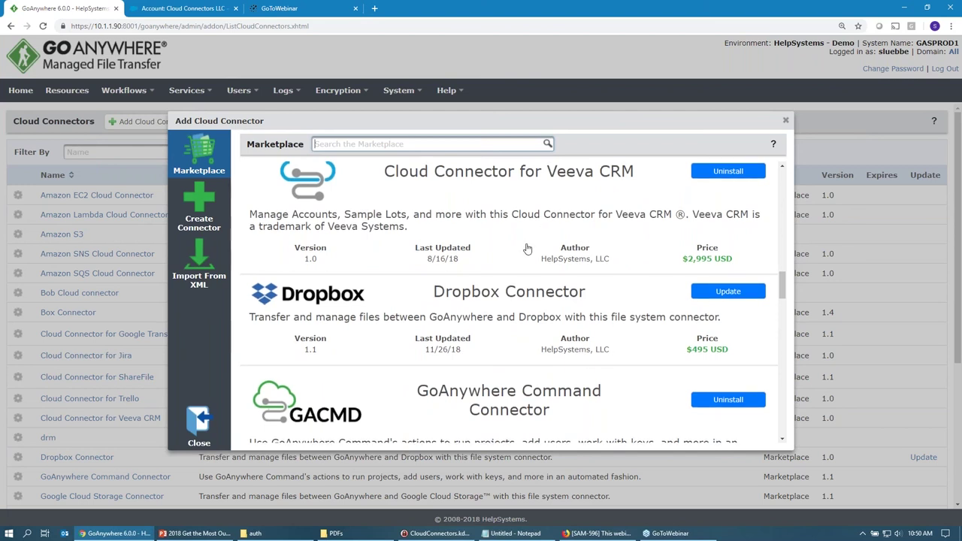
pyautogui.scroll(-1, 527, 249)
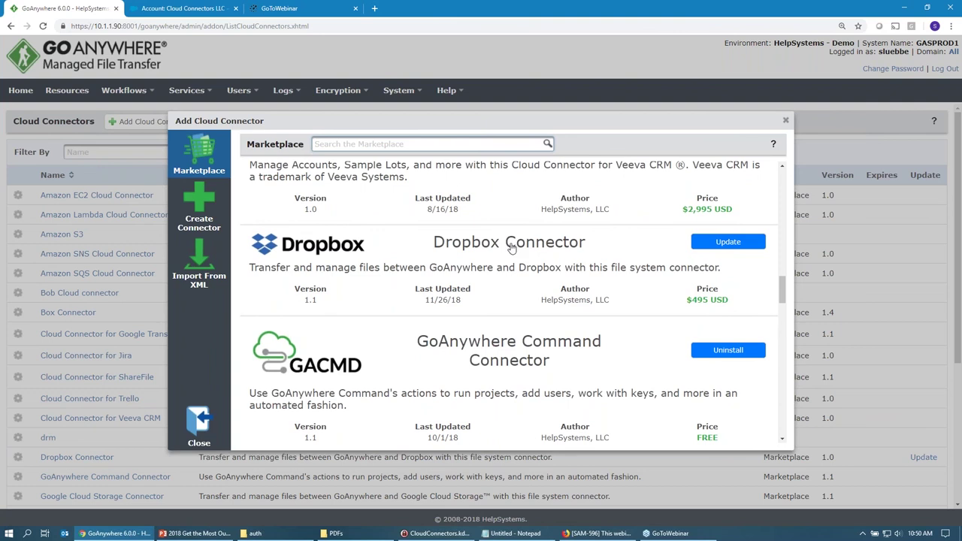
pyautogui.click(203, 533)
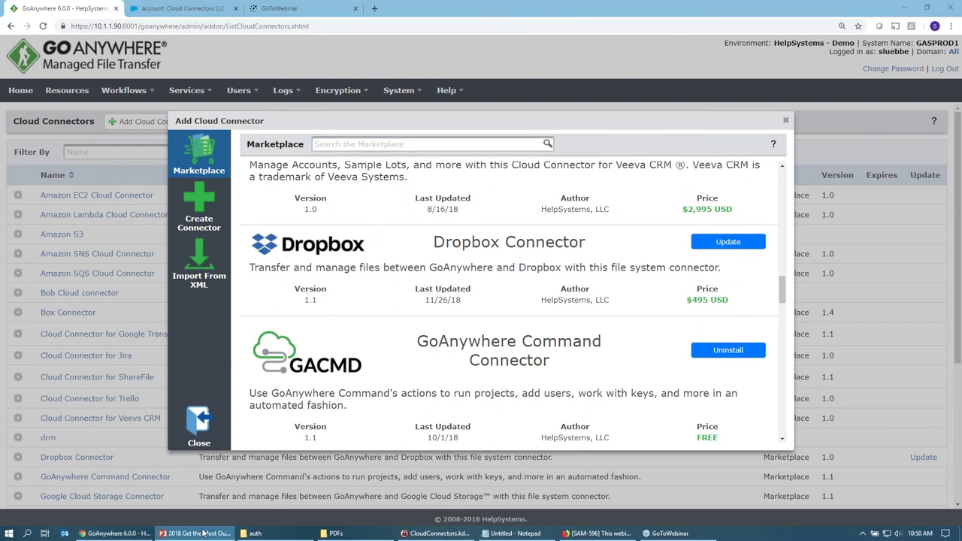
# Start the slide show from slide 18, 'Previously on Get the Most Out of GoAnywhere'.
pyautogui.scroll(-3, 210, 364)
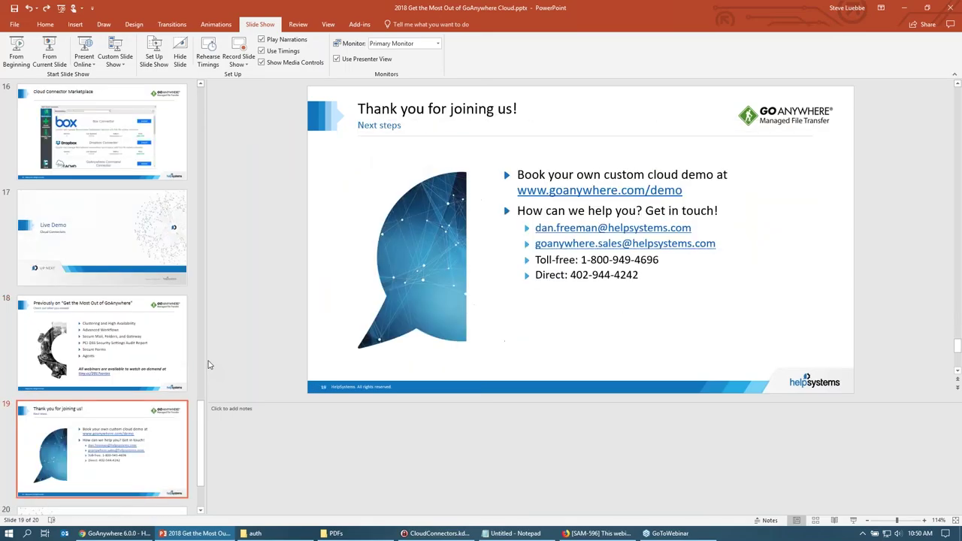
pyautogui.scroll(1, 210, 364)
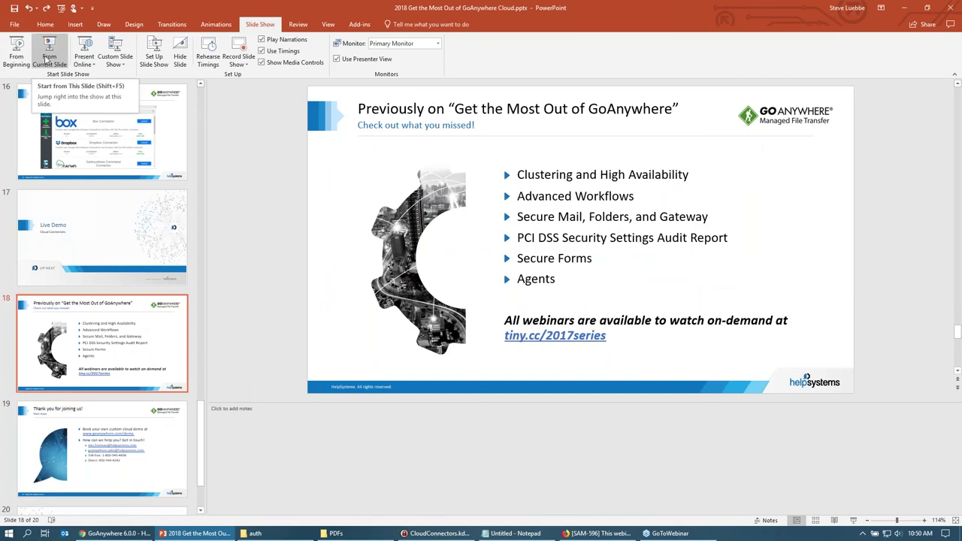
pyautogui.click(47, 60)
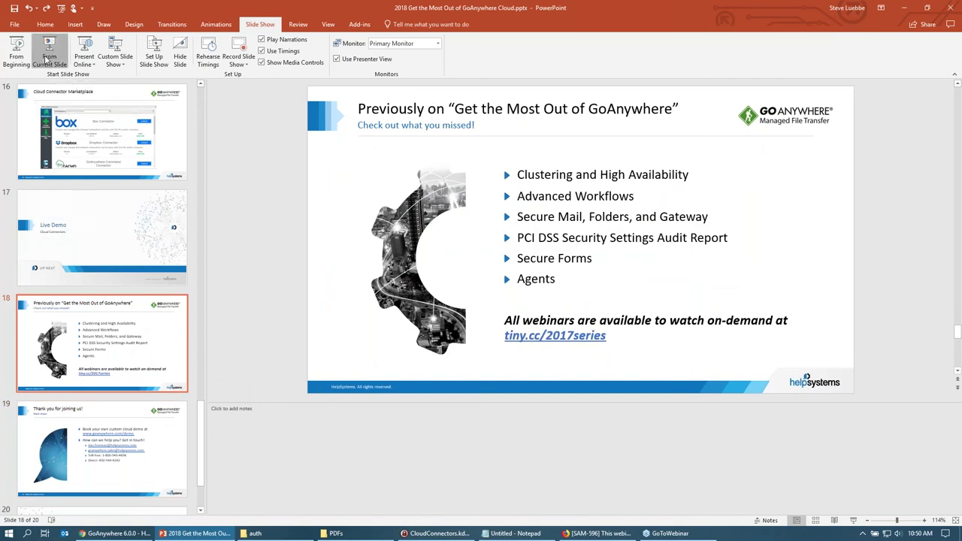